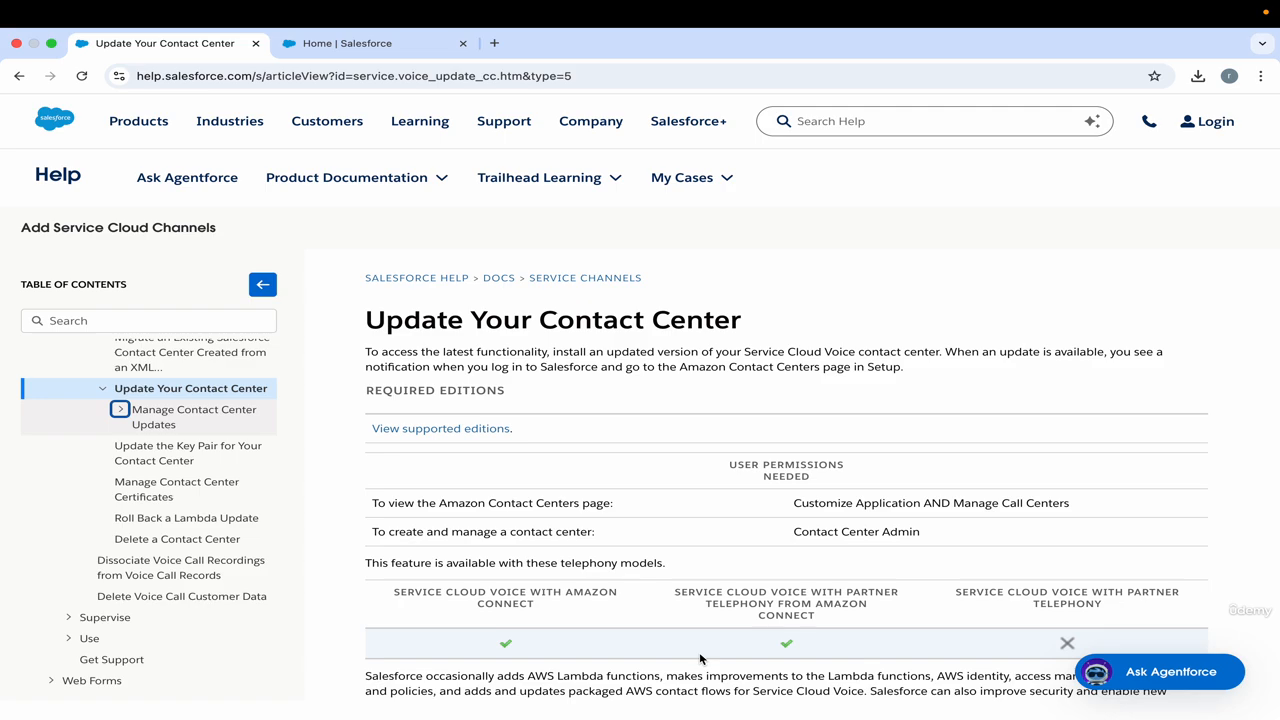
Expand the Manage Contact Center Updates topic and open the Contact Center Version 17.X article.
{"action": "left_click", "coordinate": [120, 411]}
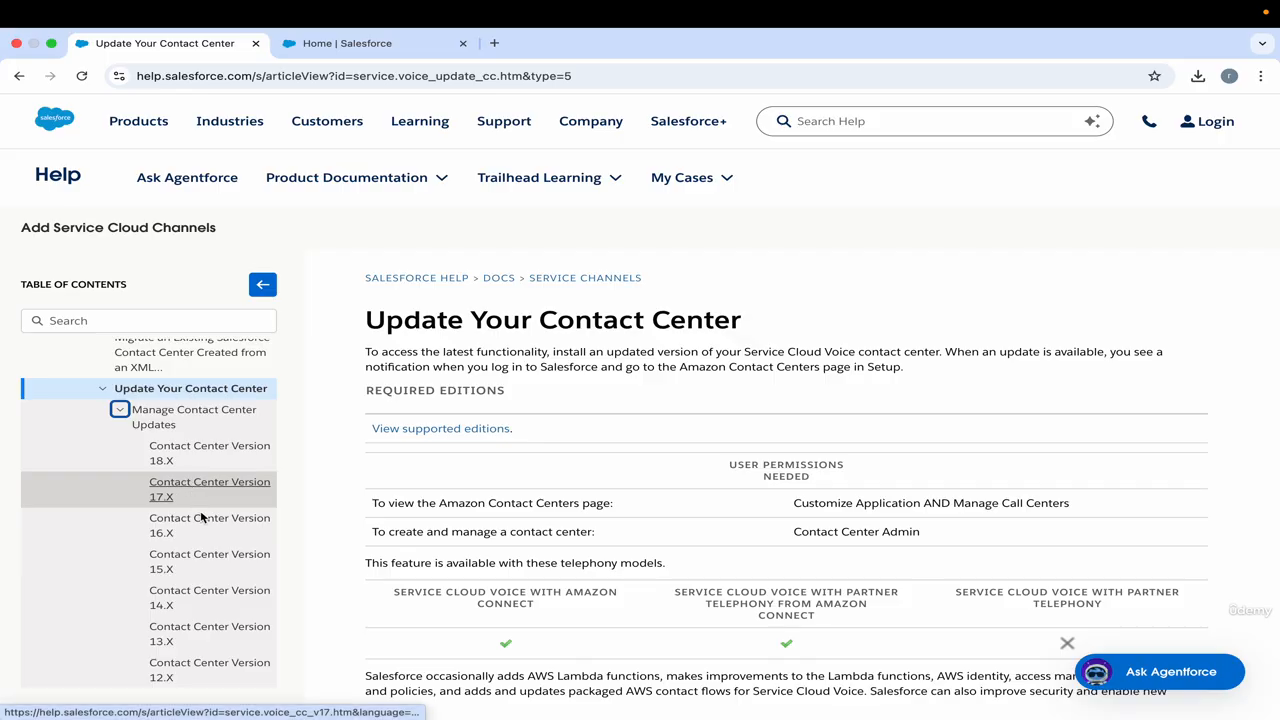
{"action": "scroll", "coordinate": [232, 566], "scroll_direction": "down", "scroll_amount": 1}
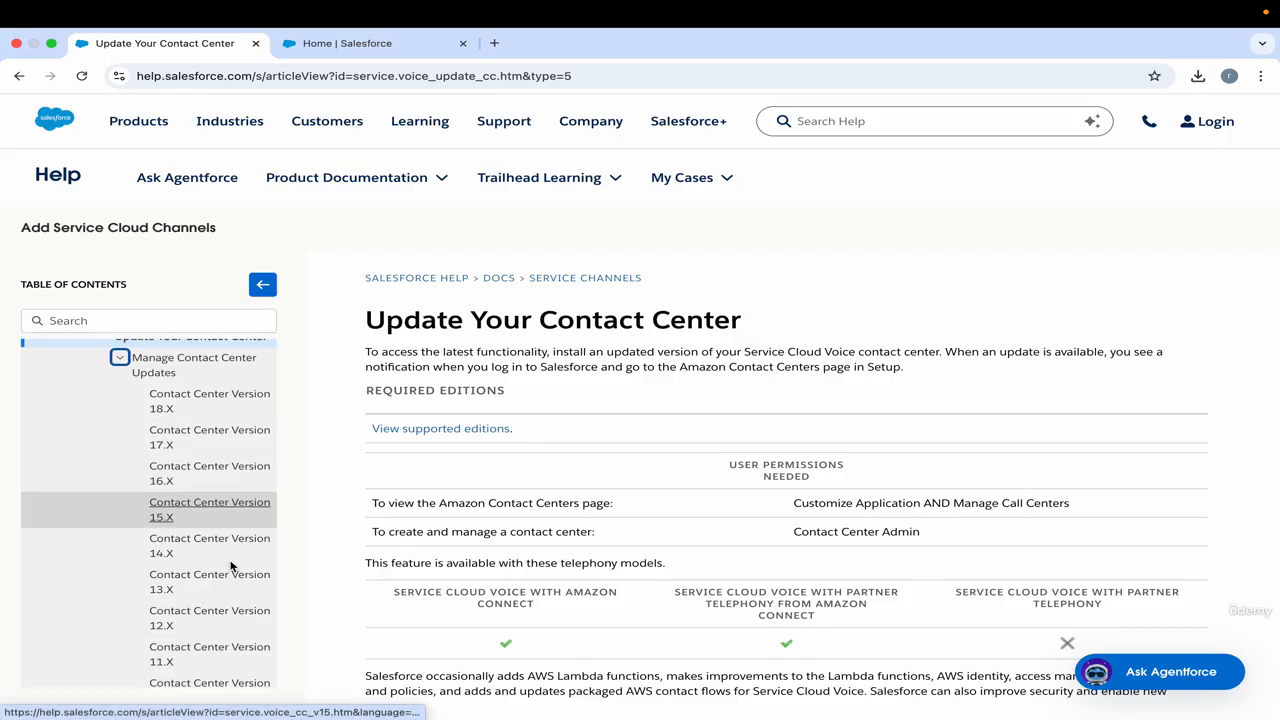
{"action": "left_click", "coordinate": [210, 440]}
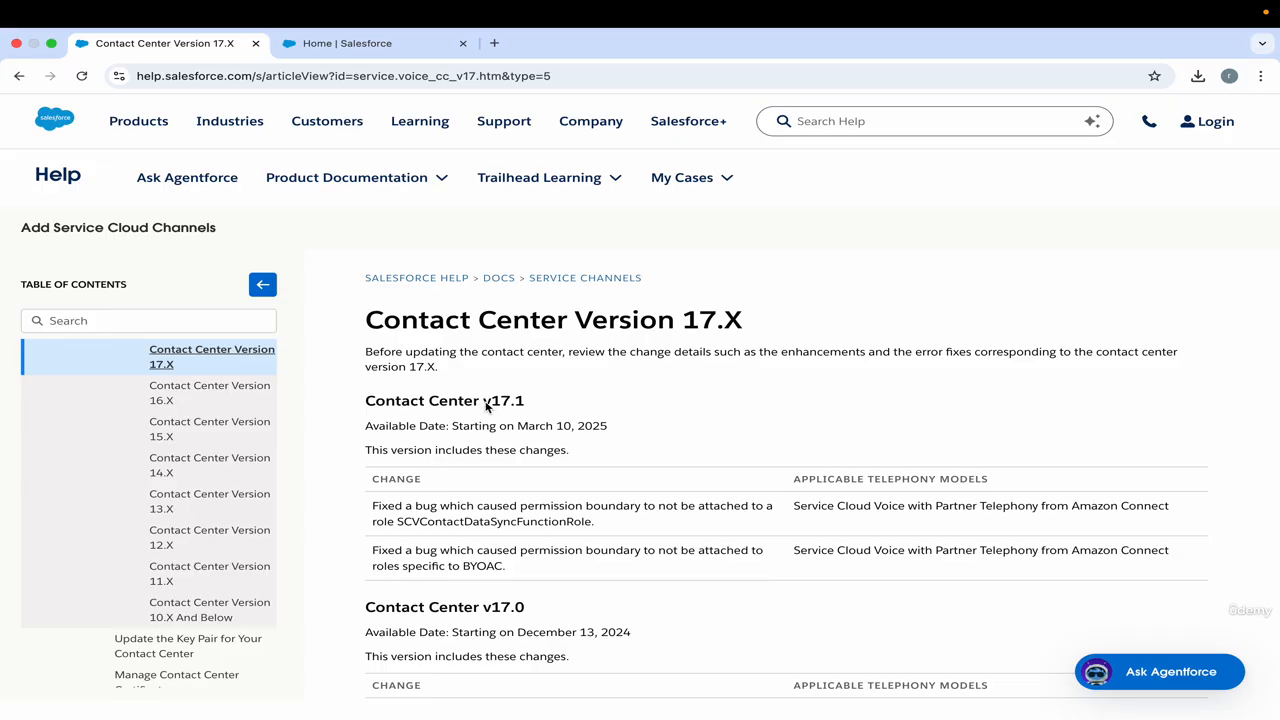
Examine the v17.1 and v17.0 sections of the Contact Center Version 17.X article, including availability dates and listed changes.
{"action": "left_click_drag", "start_coordinate": [486, 405], "coordinate": [537, 404]}
{"action": "left_click", "coordinate": [490, 406]}
{"action": "left_click_drag", "start_coordinate": [684, 326], "coordinate": [743, 323]}
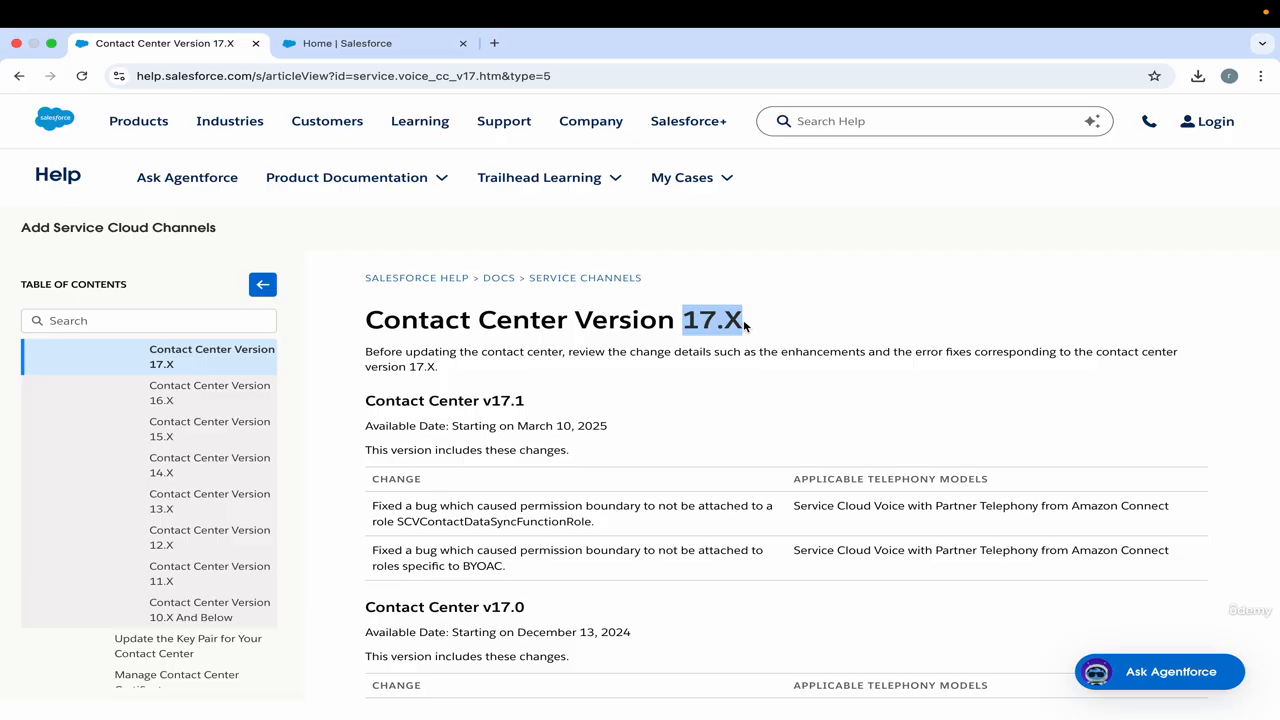
{"action": "left_click", "coordinate": [498, 405]}
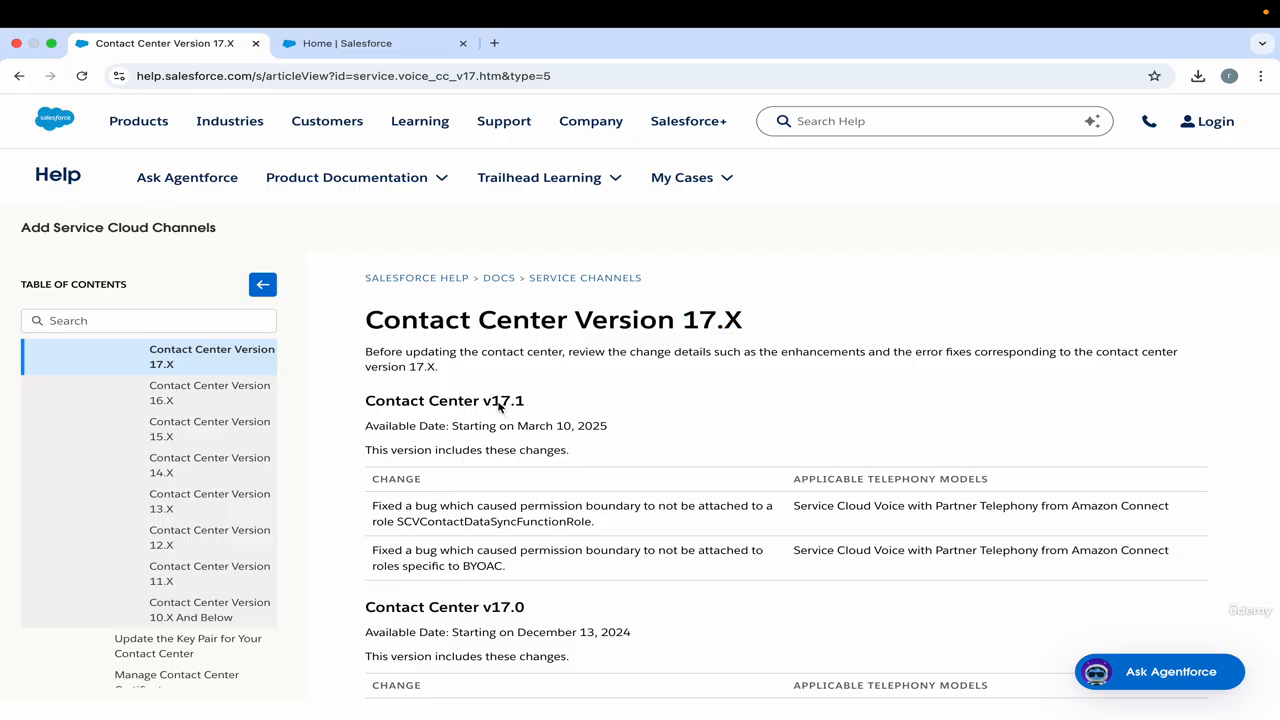
{"action": "left_click_drag", "start_coordinate": [487, 405], "coordinate": [531, 406]}
{"action": "scroll", "coordinate": [540, 650], "scroll_direction": "down", "scroll_amount": 3}
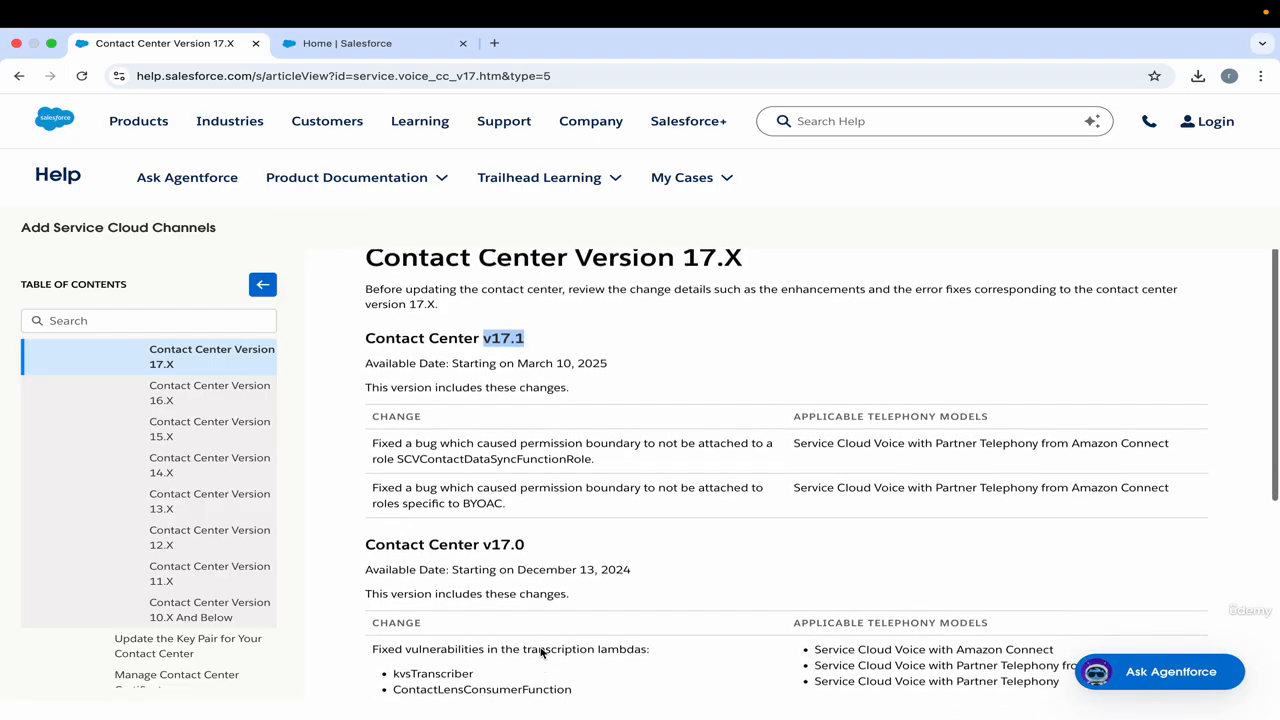
{"action": "scroll", "coordinate": [540, 648], "scroll_direction": "up", "scroll_amount": 2}
{"action": "scroll", "coordinate": [540, 648], "scroll_direction": "up", "scroll_amount": 1}
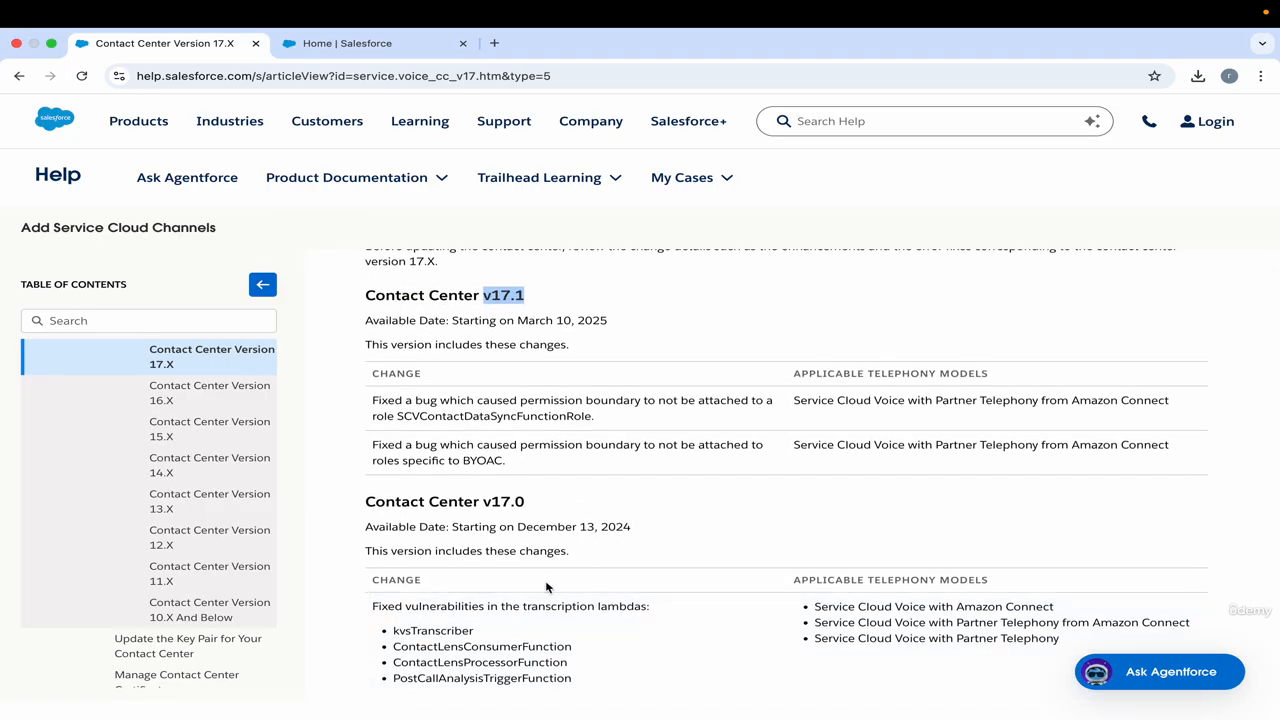
{"action": "scroll", "coordinate": [546, 587], "scroll_direction": "up", "scroll_amount": 1}
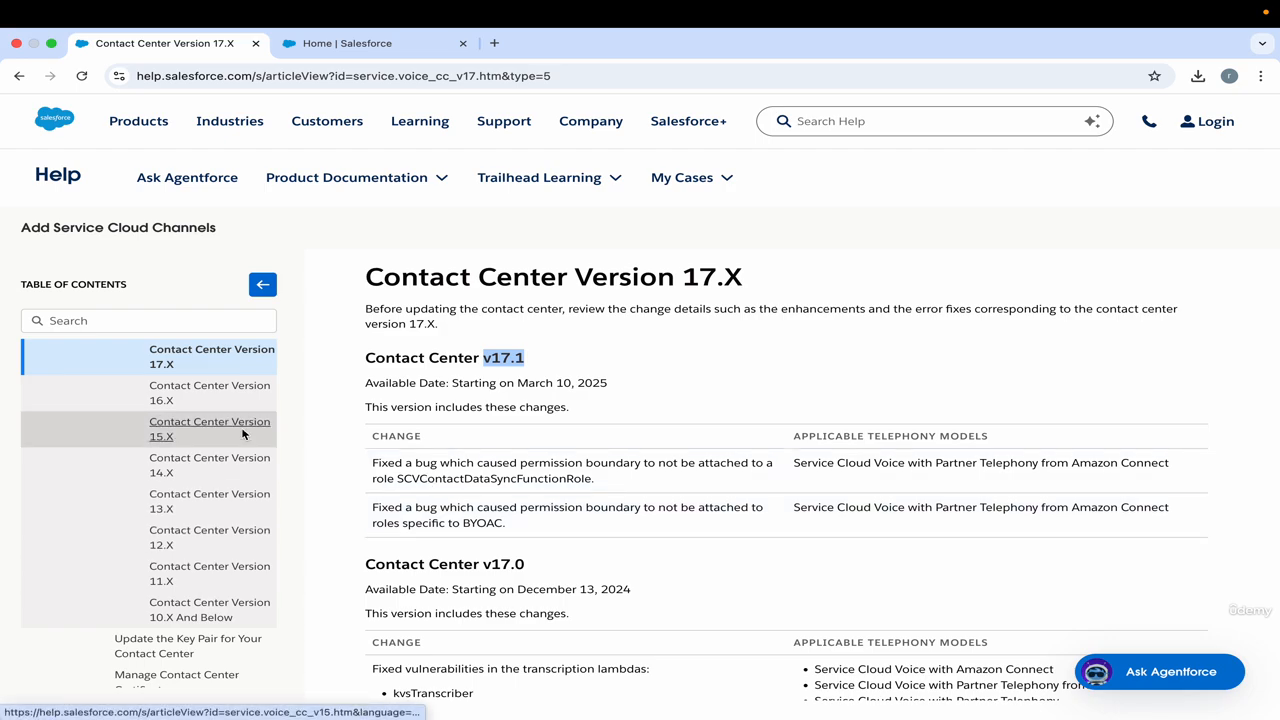
{"action": "scroll", "coordinate": [242, 433], "scroll_direction": "up", "scroll_amount": 1}
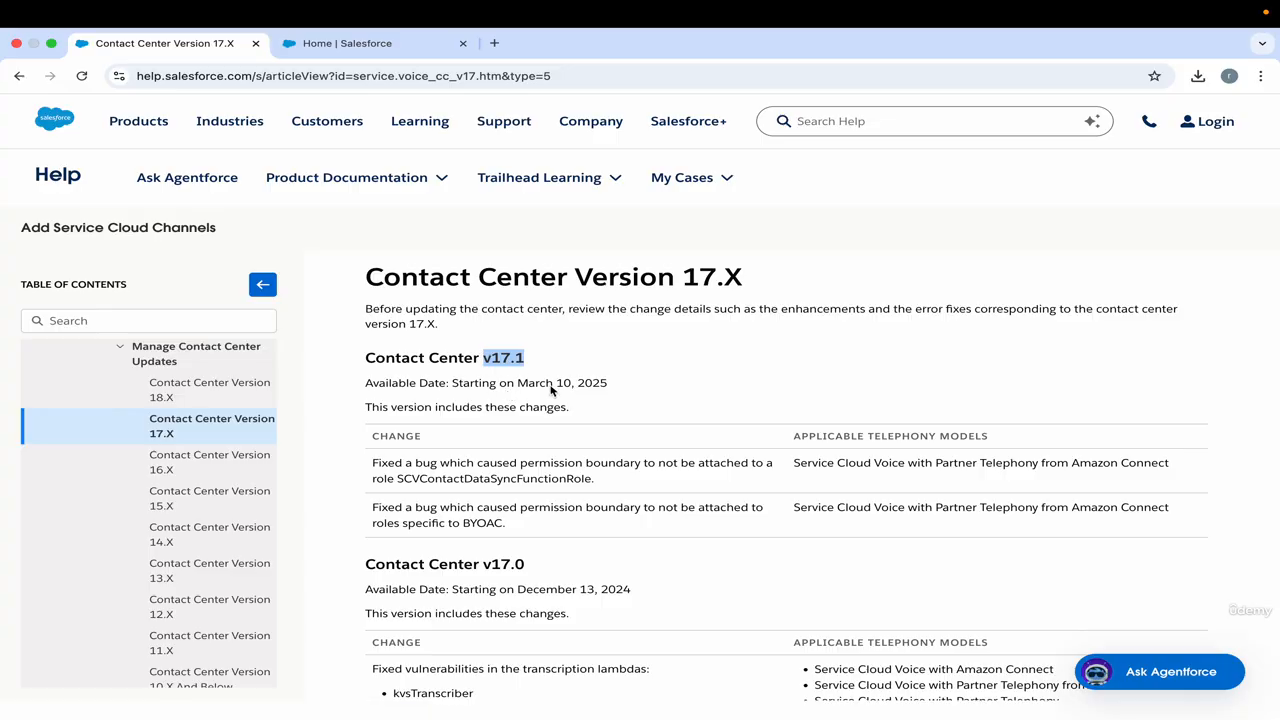
{"action": "left_click_drag", "start_coordinate": [365, 285], "coordinate": [580, 288]}
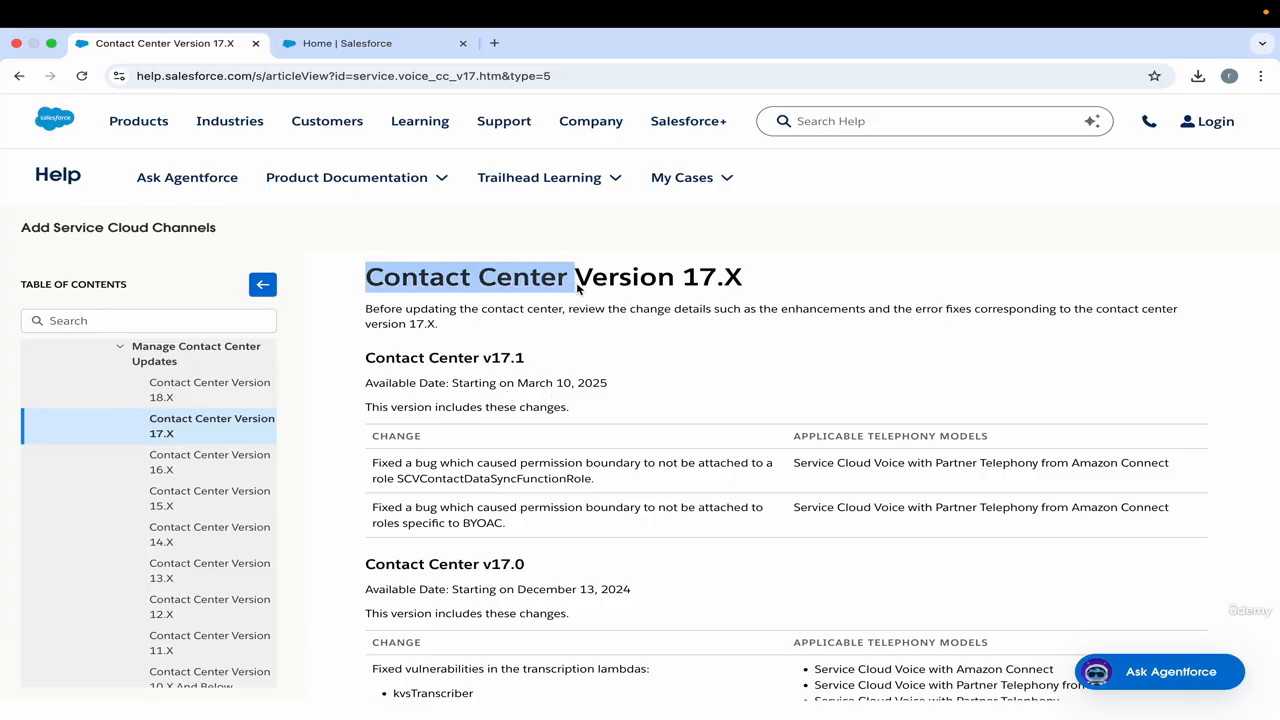
{"action": "left_click", "coordinate": [576, 287]}
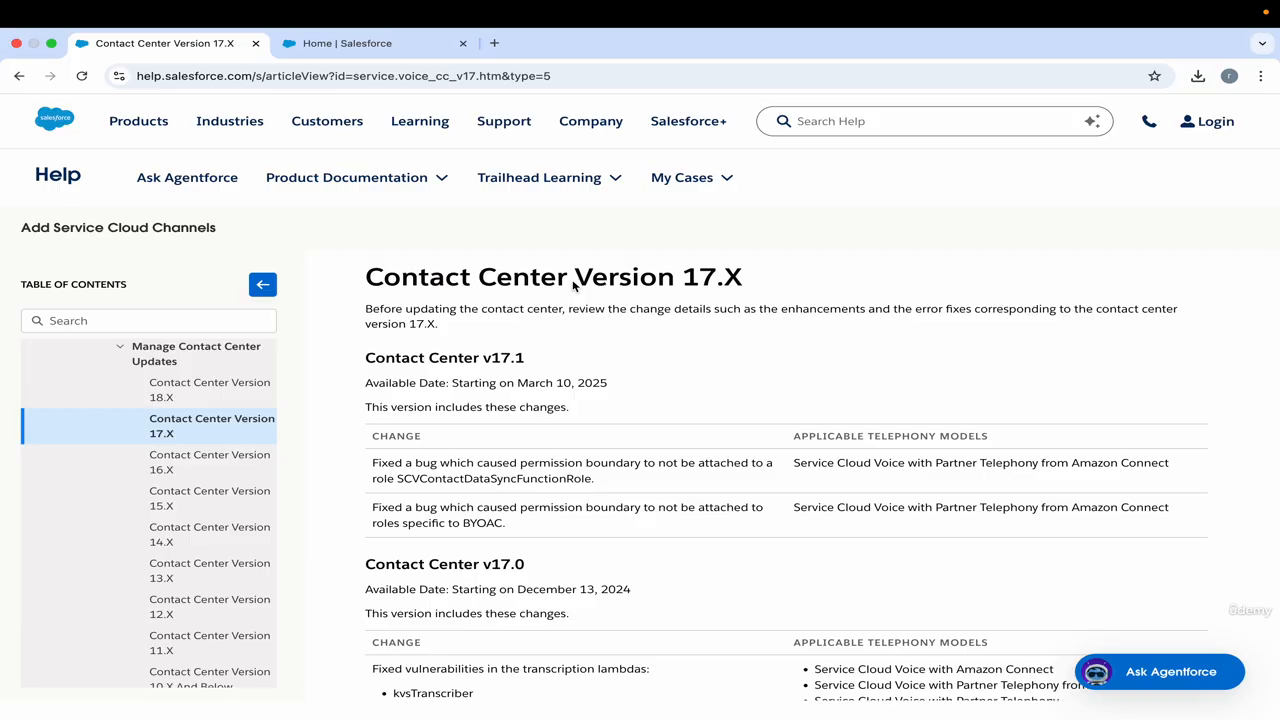
Open the Manage Contact Center Updates overview and return to the Update Your Contact Center article.
{"action": "left_click", "coordinate": [182, 350]}
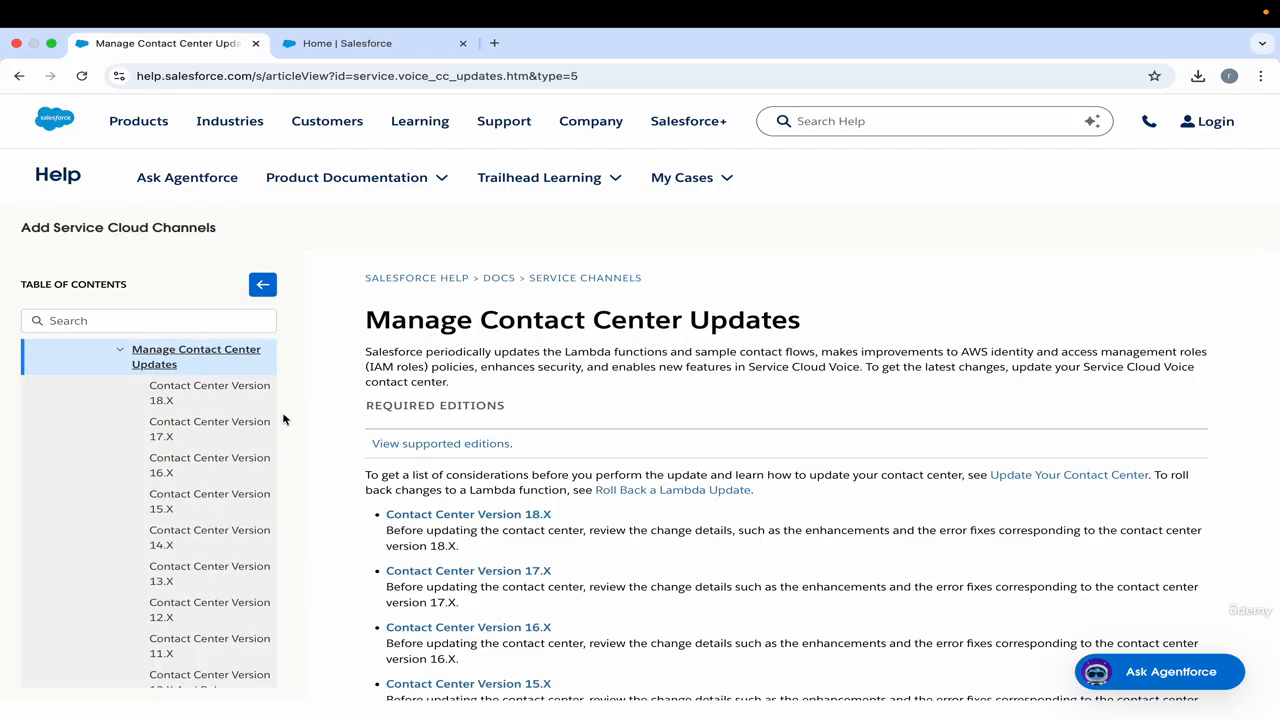
{"action": "scroll", "coordinate": [200, 420], "scroll_direction": "up", "scroll_amount": 2}
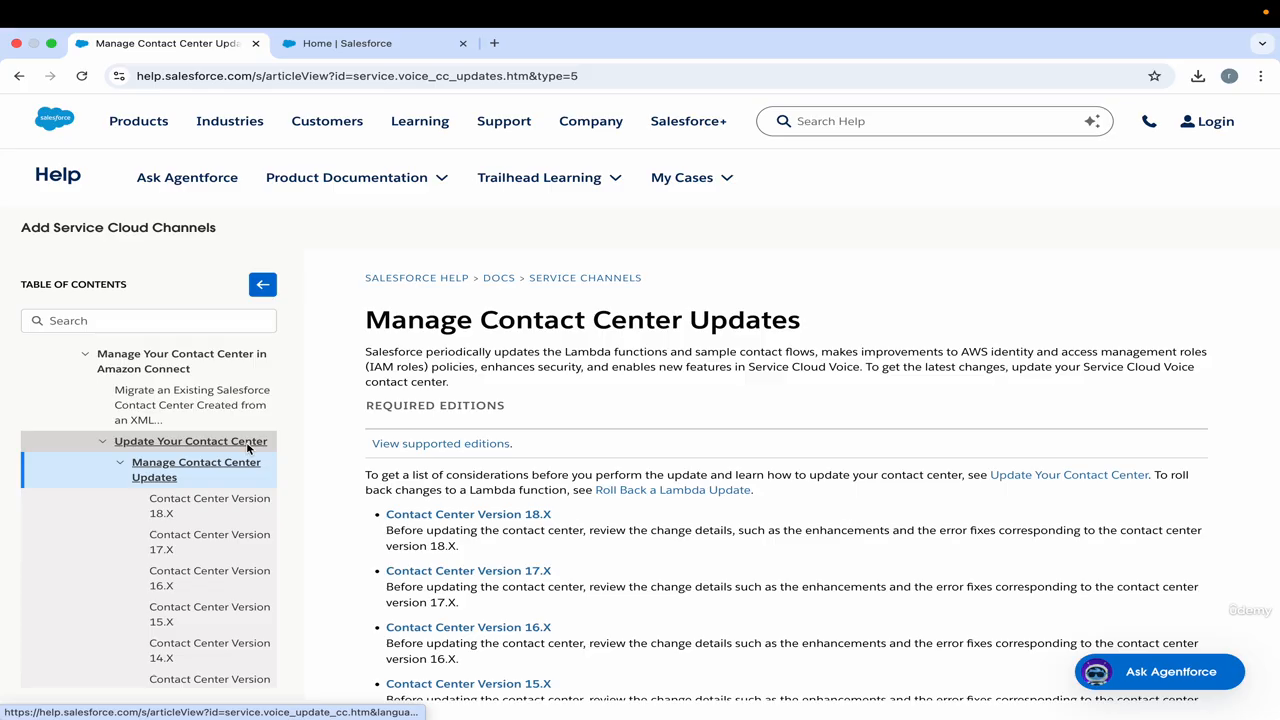
{"action": "left_click", "coordinate": [248, 445]}
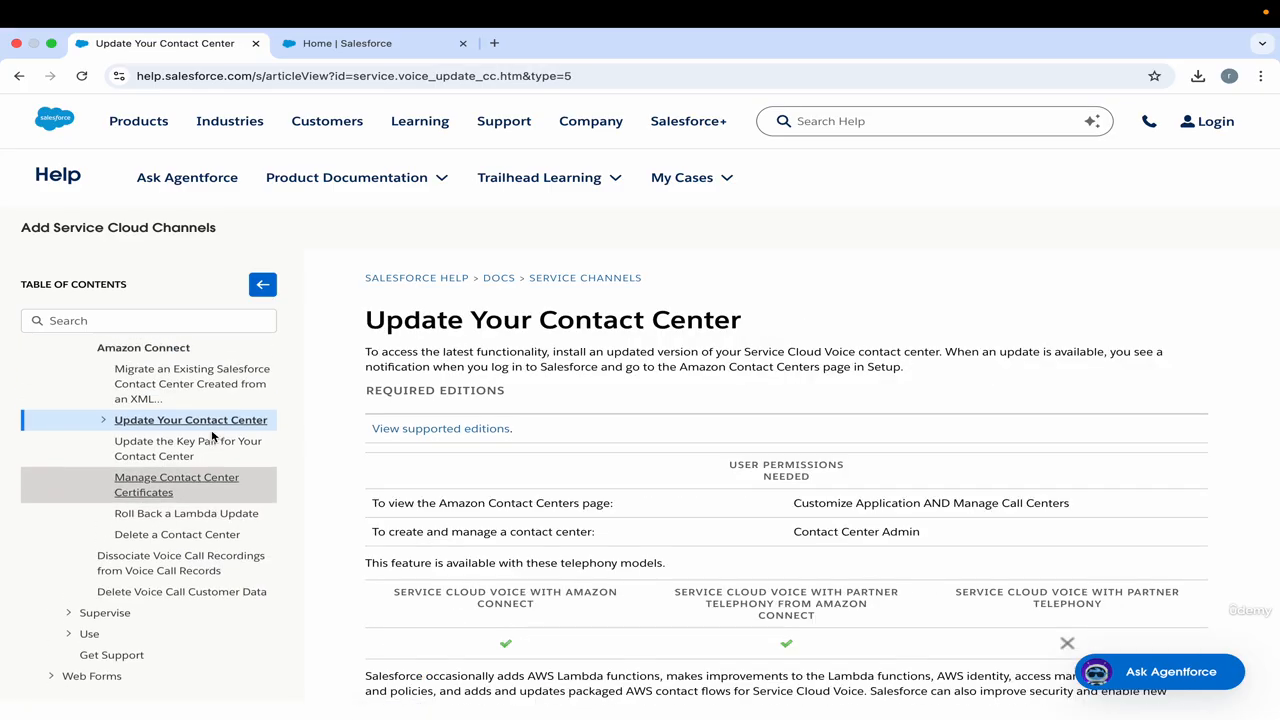
Review the article's notes on AWS Lambda function changes and the considerations to check before updating a contact center.
{"action": "scroll", "coordinate": [441, 400], "scroll_direction": "down", "scroll_amount": 5}
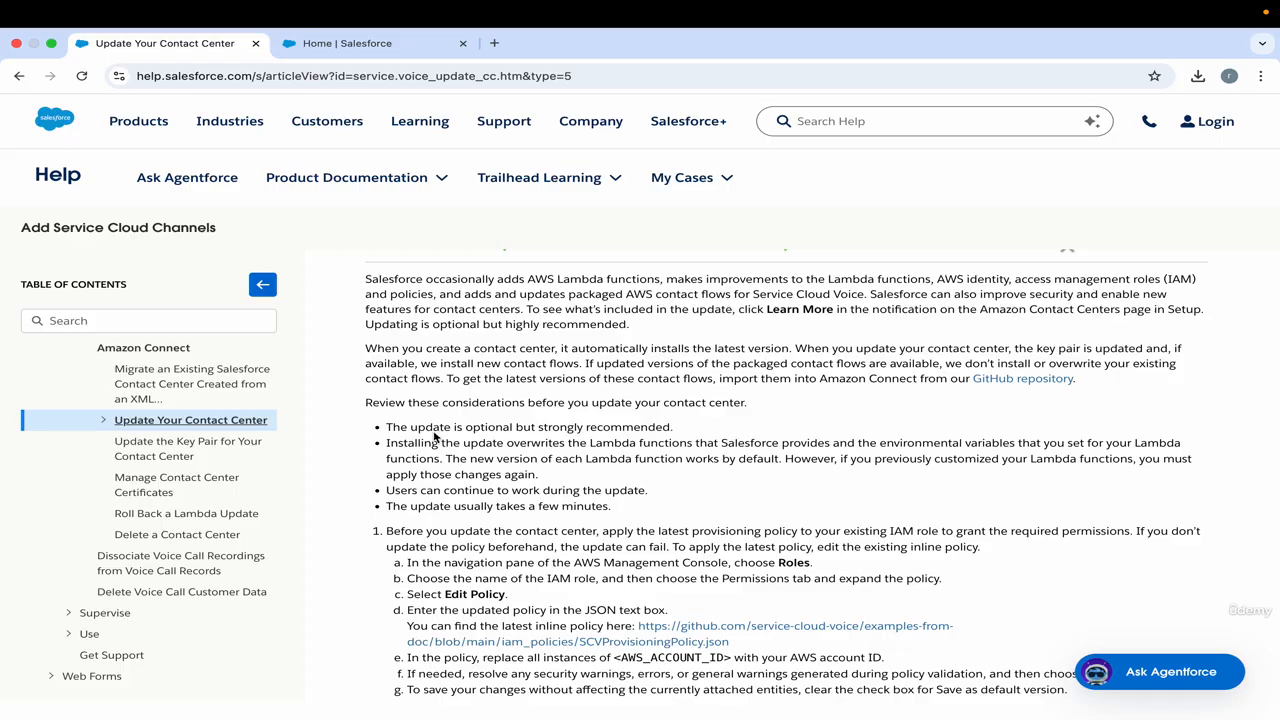
{"action": "scroll", "coordinate": [426, 432], "scroll_direction": "up", "scroll_amount": 1}
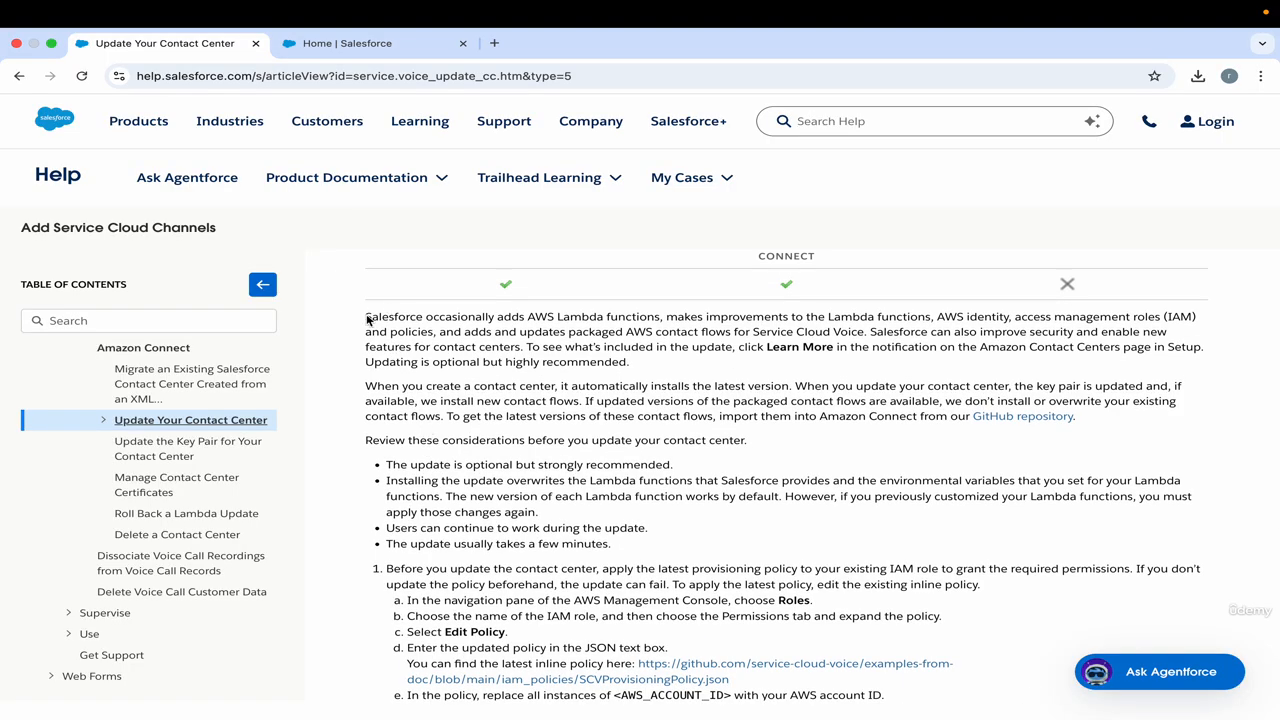
{"action": "left_click_drag", "start_coordinate": [368, 320], "coordinate": [661, 322]}
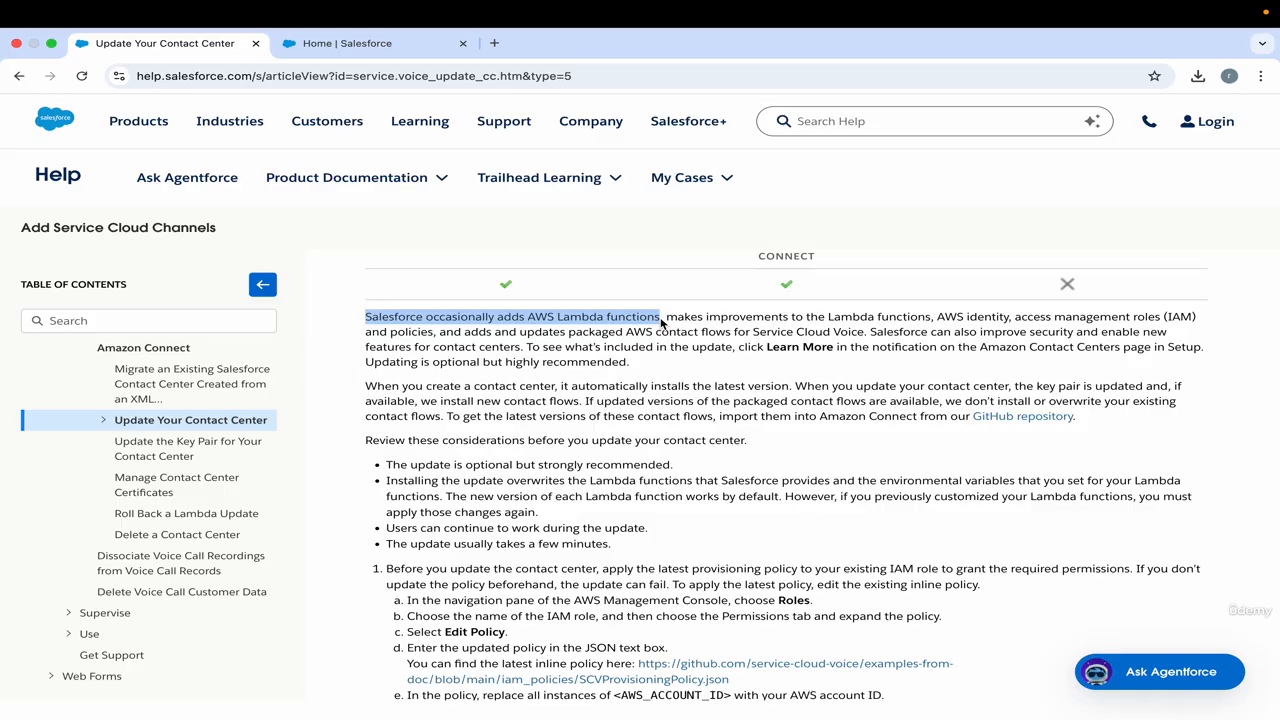
{"action": "left_click", "coordinate": [437, 502]}
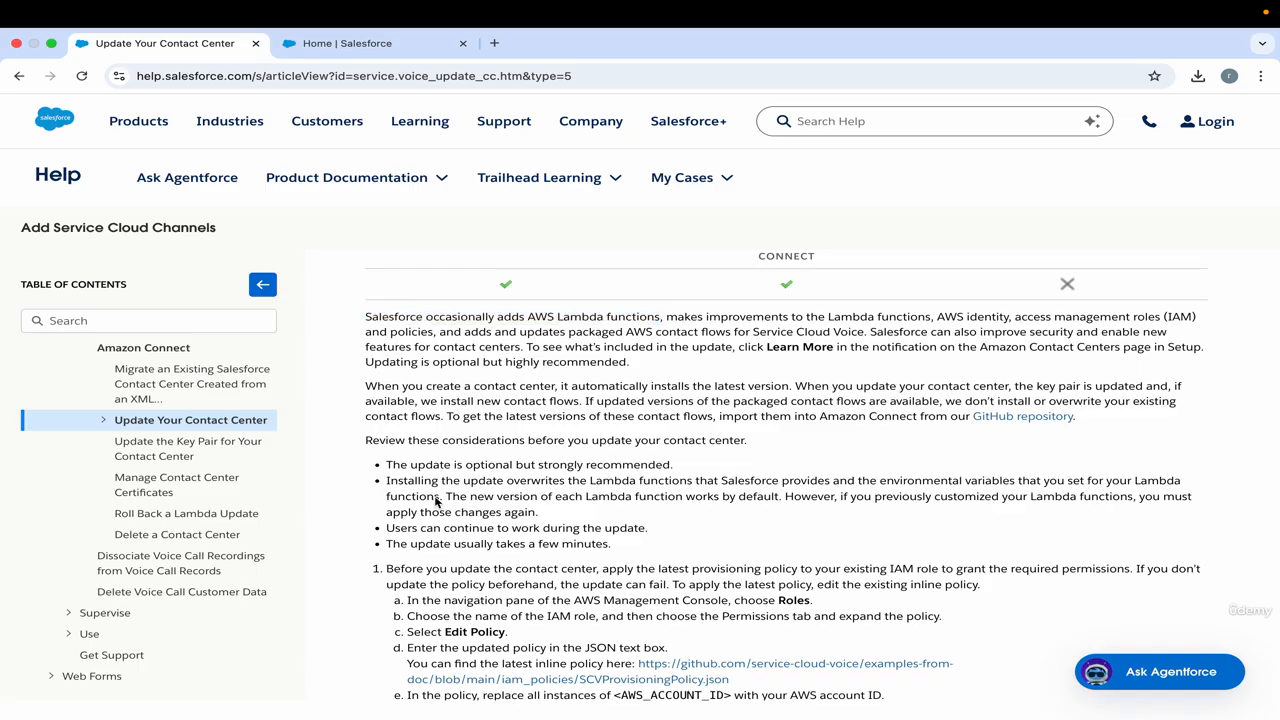
{"action": "triple_click", "coordinate": [437, 502]}
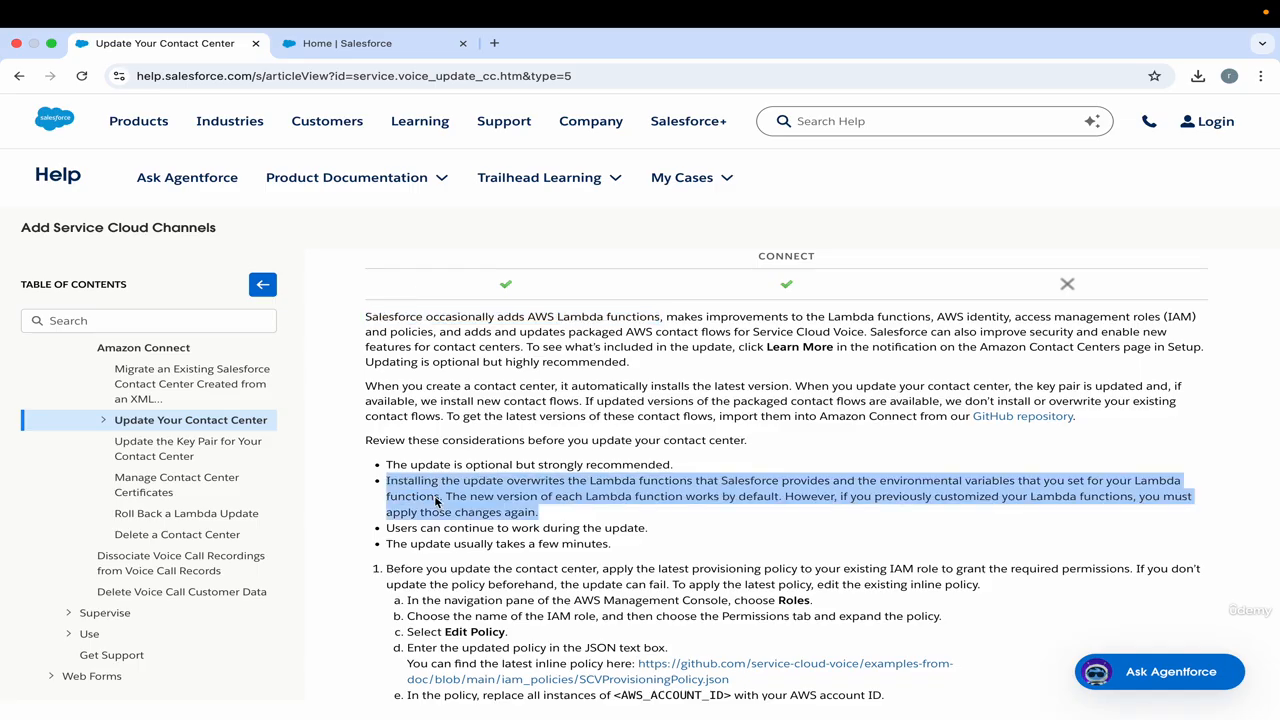
{"action": "triple_click", "coordinate": [570, 506]}
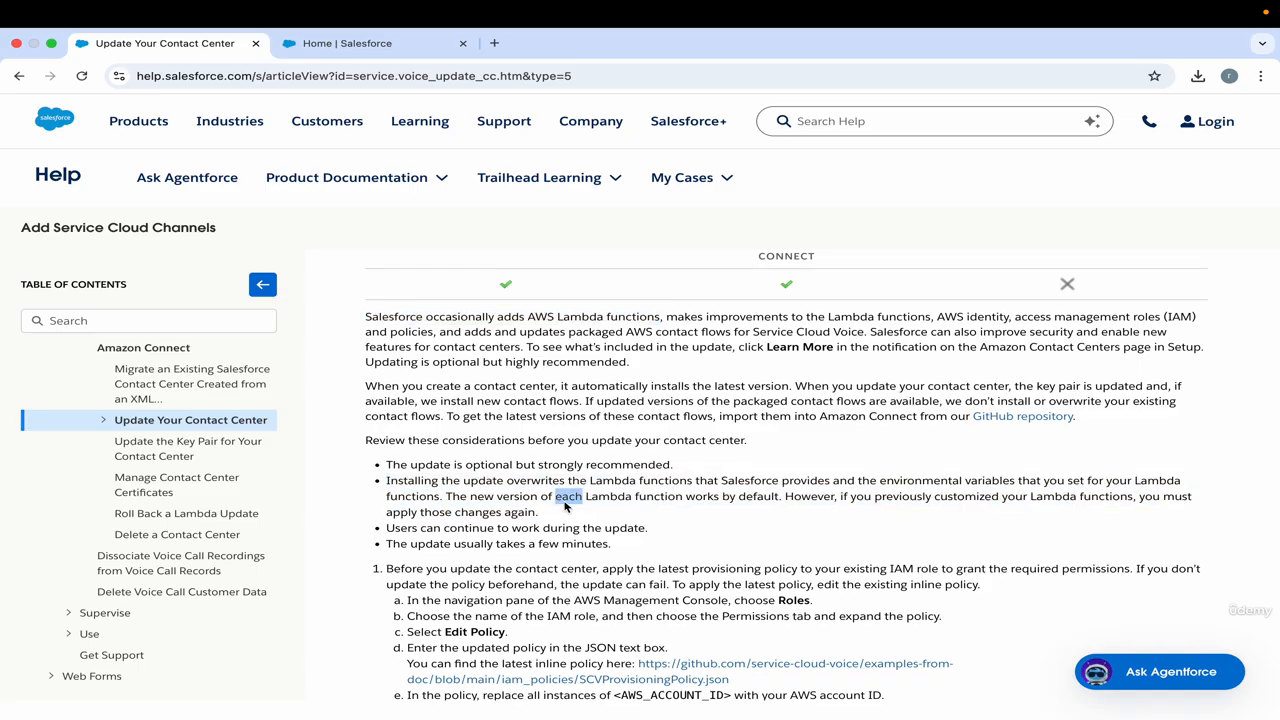
{"action": "left_click", "coordinate": [571, 506]}
{"action": "scroll", "coordinate": [432, 366], "scroll_direction": "up", "scroll_amount": 3}
Switch to the Salesforce Setup site, read the critical Voice contact center update notice and follow it to the Contact Centers page.
{"action": "left_click", "coordinate": [352, 46]}
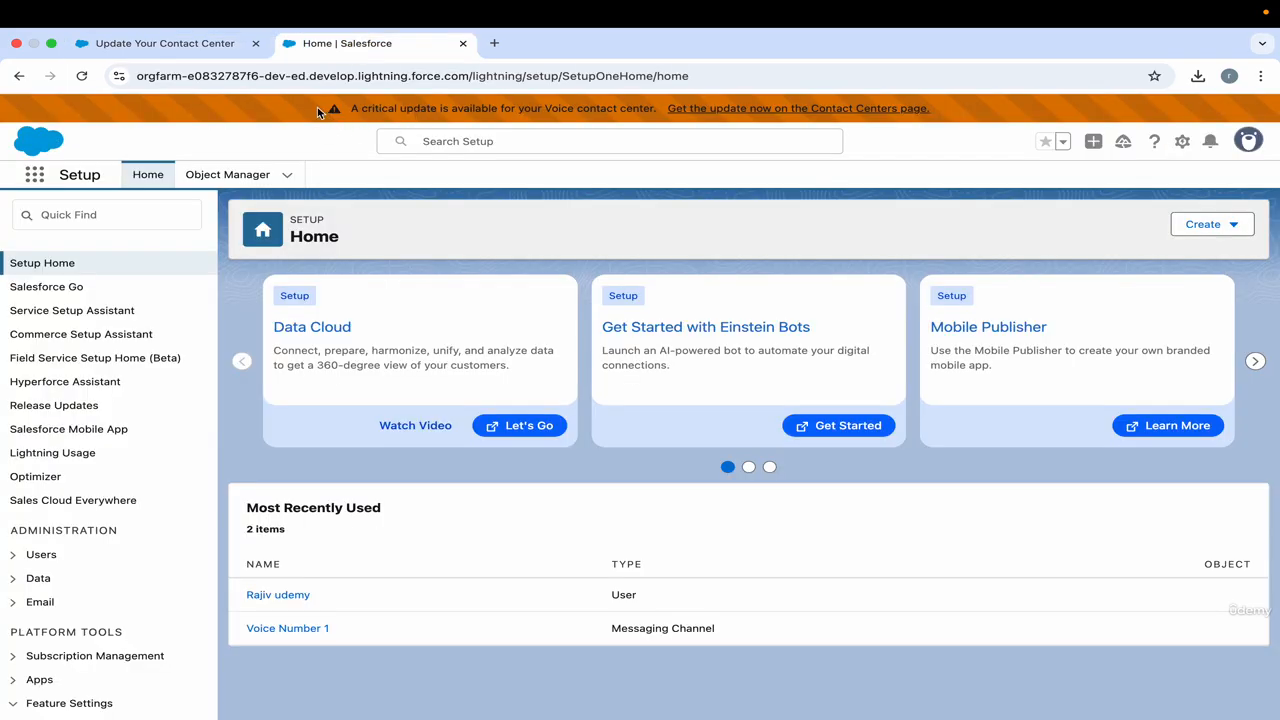
{"action": "left_click_drag", "start_coordinate": [317, 107], "coordinate": [763, 129]}
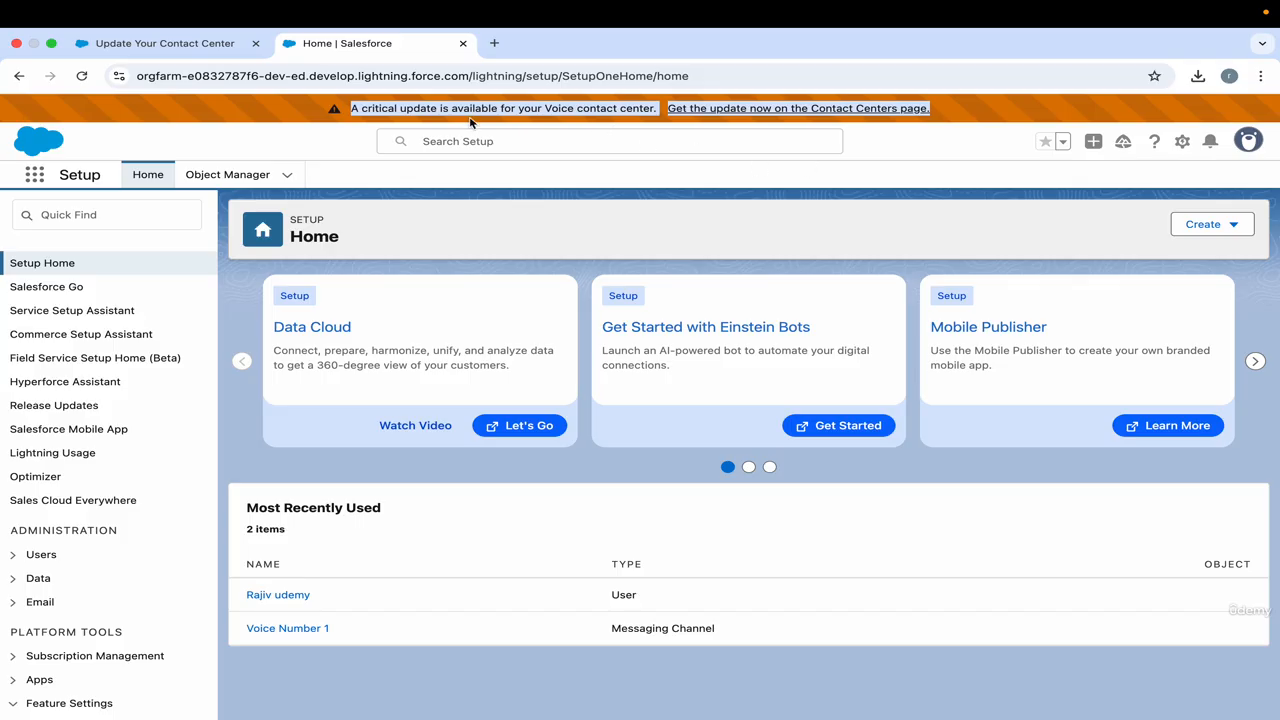
{"action": "left_click", "coordinate": [403, 117]}
{"action": "left_click_drag", "start_coordinate": [324, 108], "coordinate": [618, 108]}
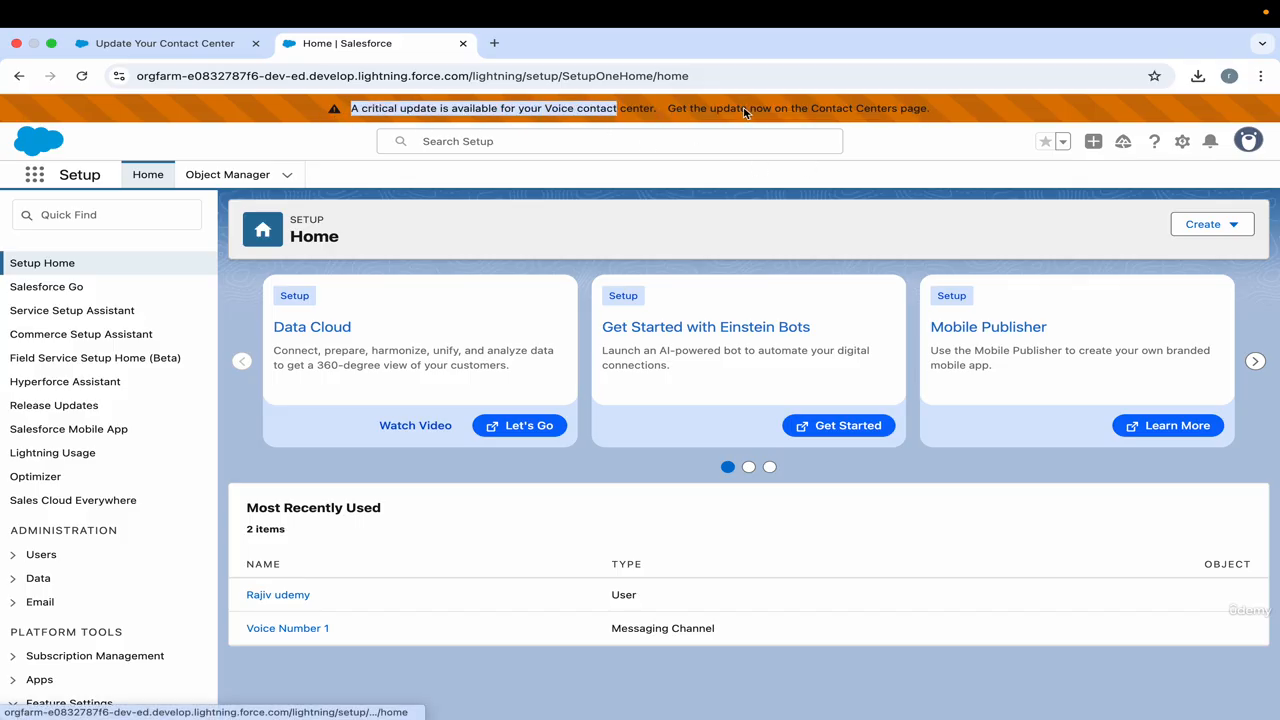
{"action": "left_click", "coordinate": [866, 114]}
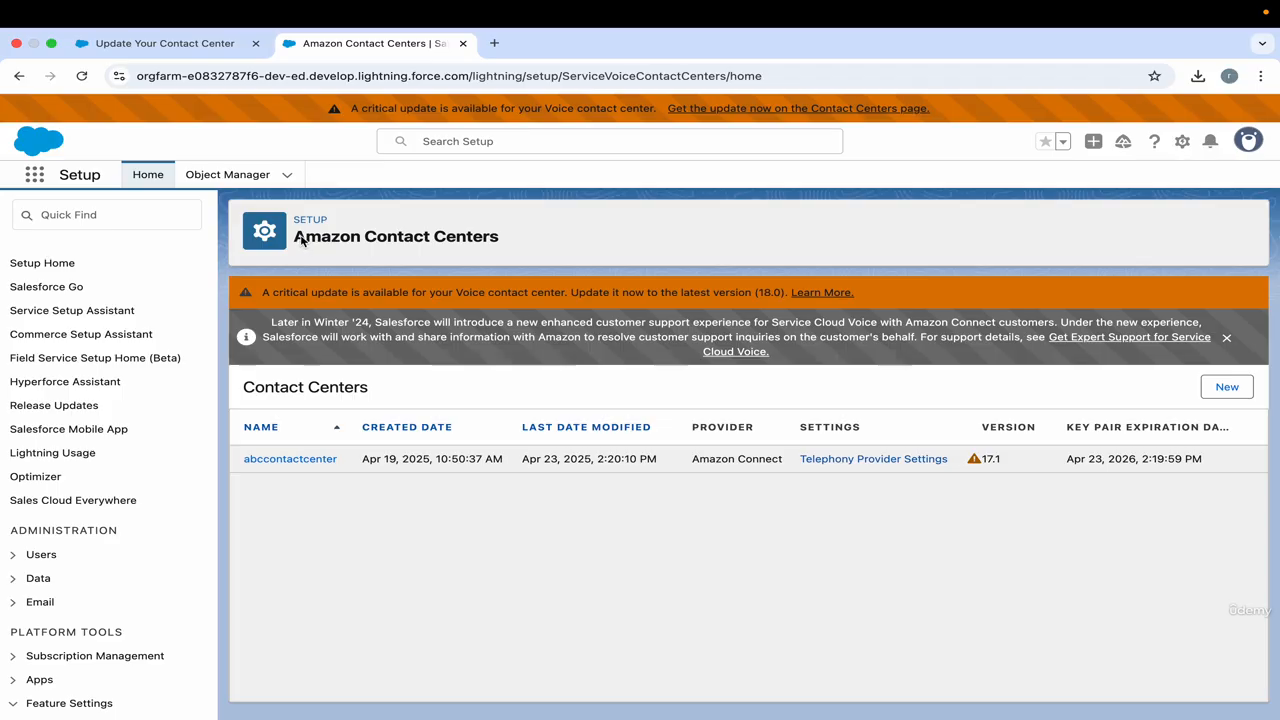
{"action": "left_click_drag", "start_coordinate": [298, 240], "coordinate": [526, 241]}
{"action": "left_click", "coordinate": [527, 241]}
{"action": "left_click_drag", "start_coordinate": [300, 241], "coordinate": [503, 241]}
{"action": "left_click", "coordinate": [522, 241]}
{"action": "left_click_drag", "start_coordinate": [300, 240], "coordinate": [520, 238]}
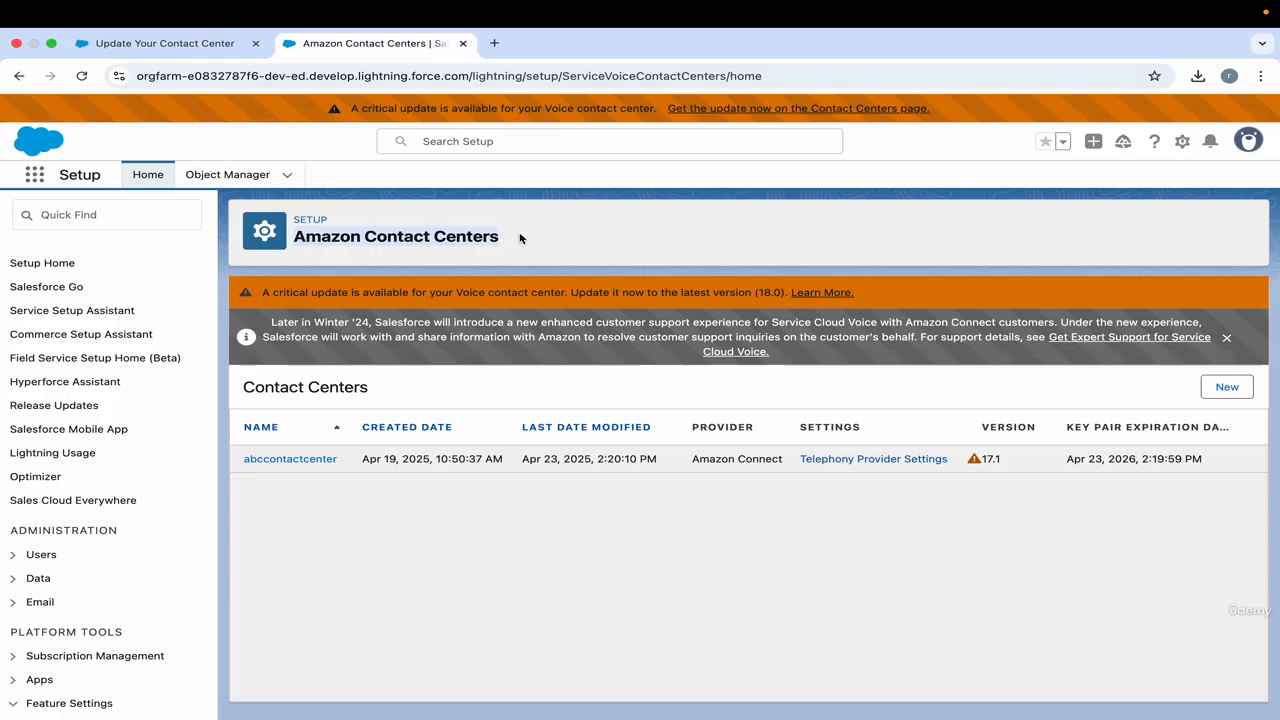
{"action": "left_click", "coordinate": [520, 238]}
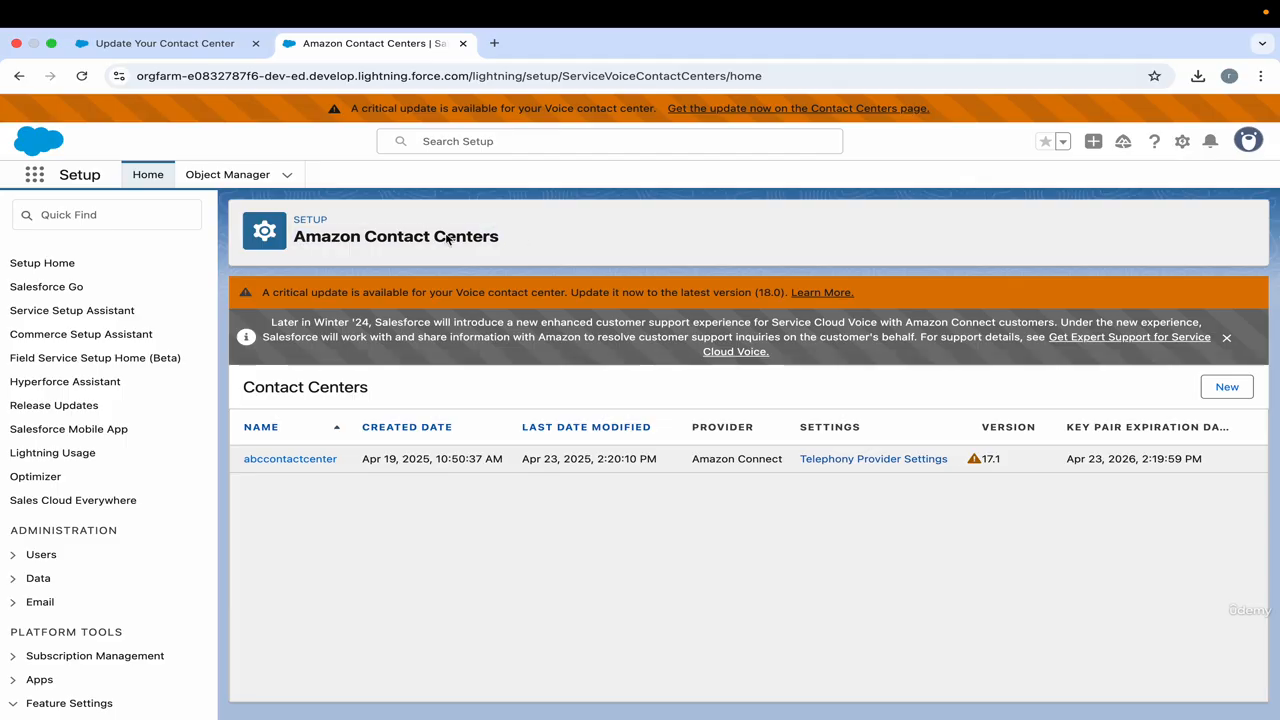
Open the abccontactcenter details and check which version is installed.
{"action": "left_click", "coordinate": [313, 462]}
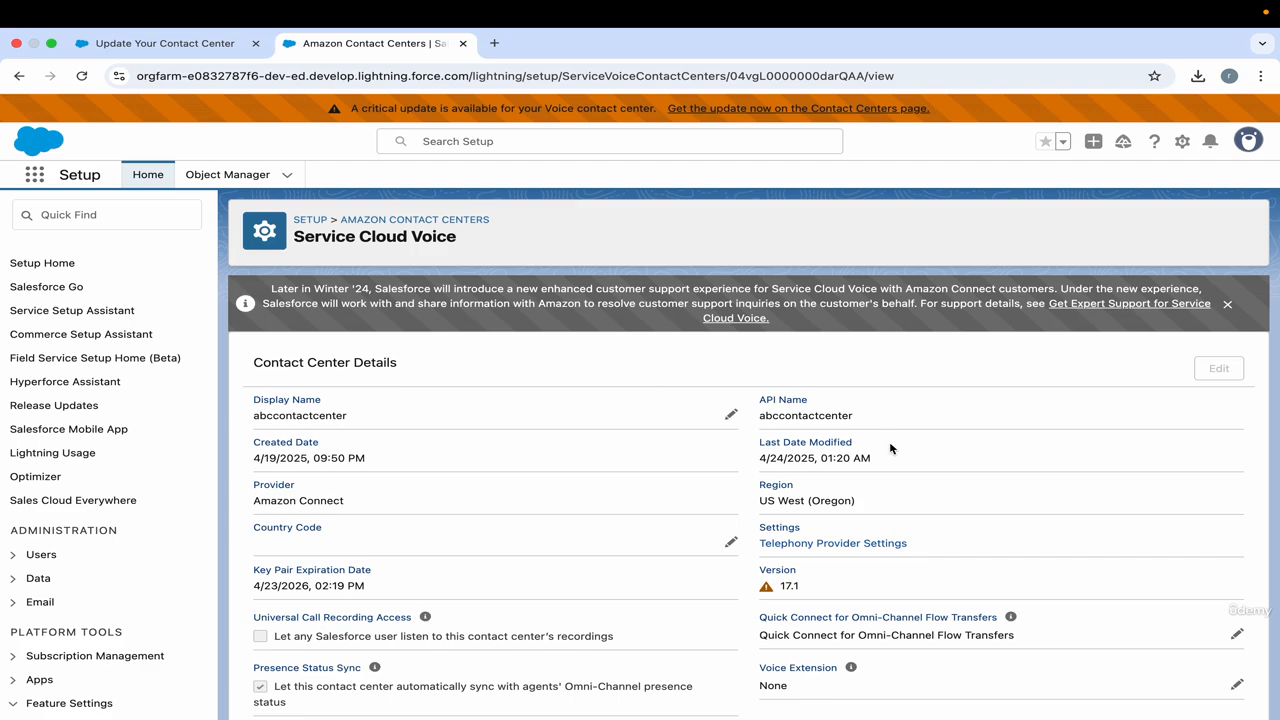
{"action": "scroll", "coordinate": [890, 448], "scroll_direction": "down", "scroll_amount": 2}
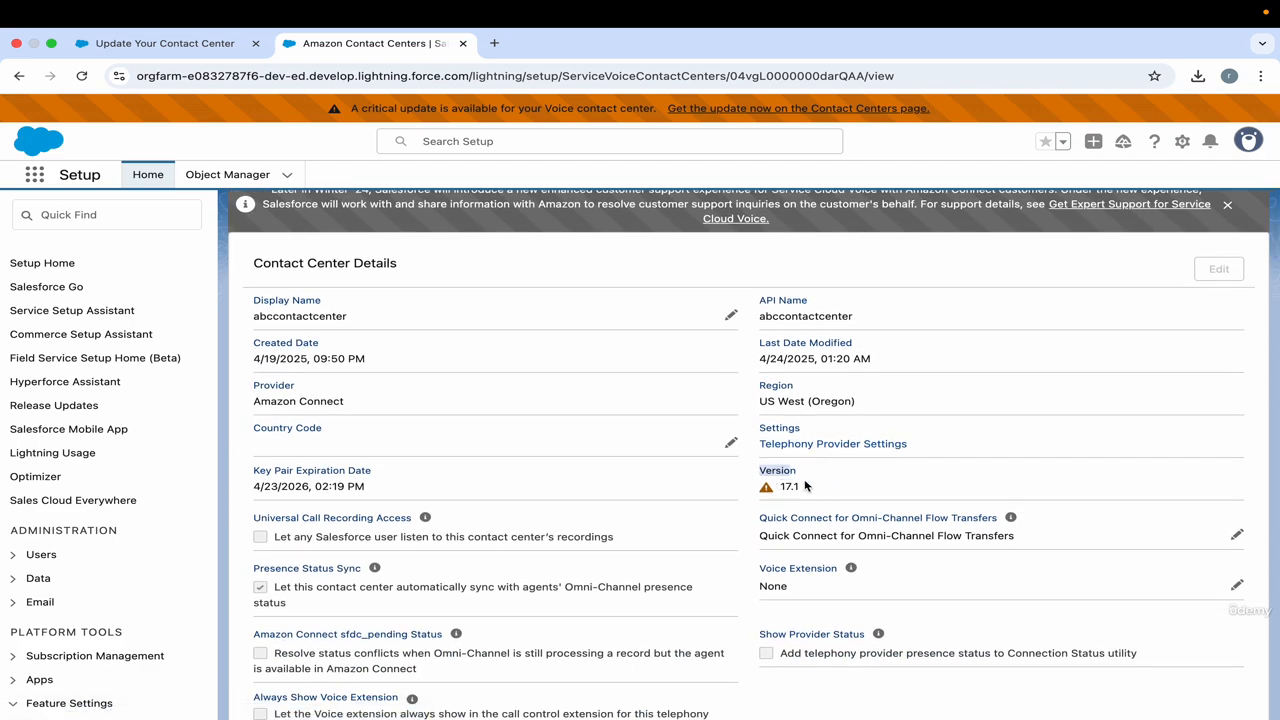
{"action": "scroll", "coordinate": [818, 478], "scroll_direction": "up", "scroll_amount": 2}
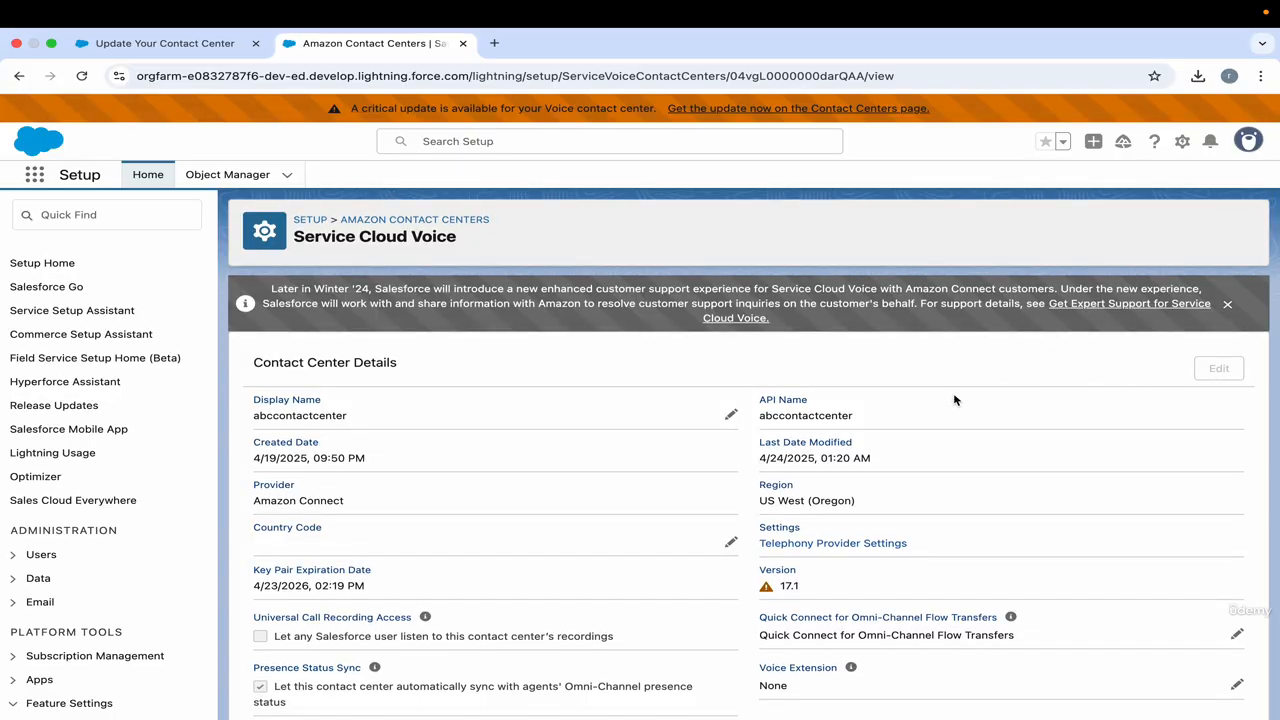
Search Setup for the administrator's user record, open it and start editing its permission set assignments.
{"action": "left_click", "coordinate": [469, 150]}
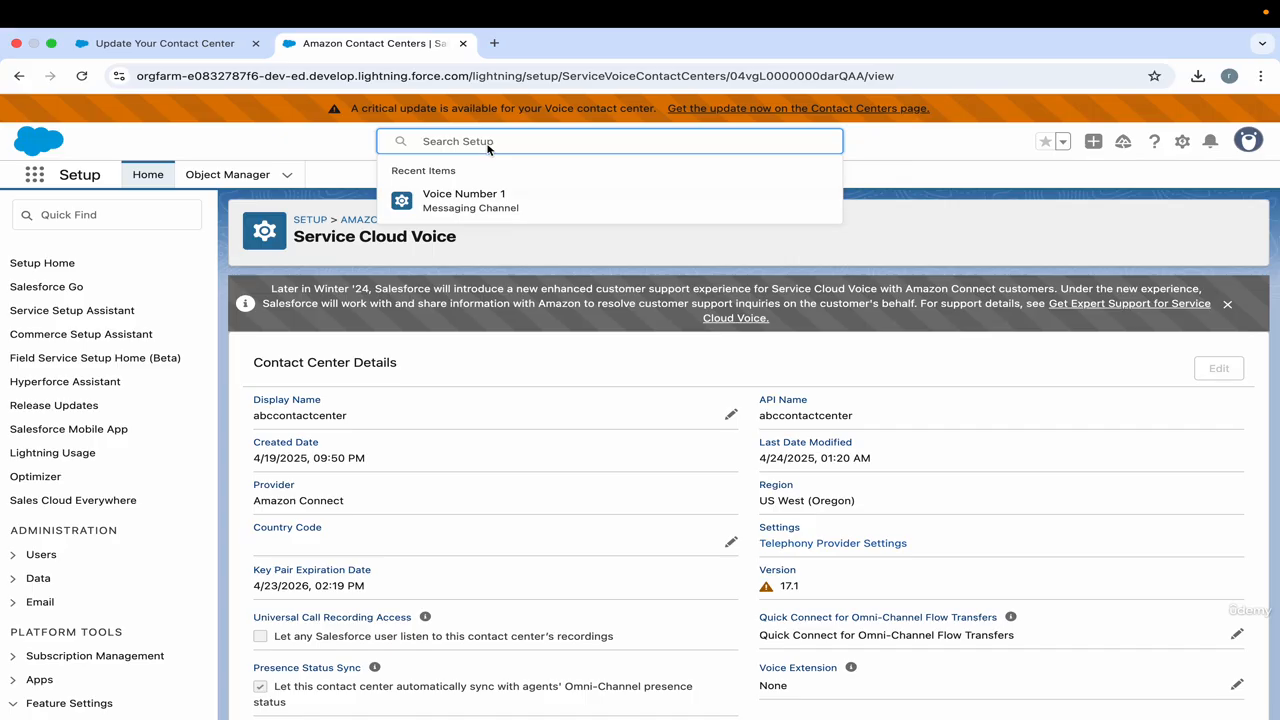
{"action": "type", "text": "rajiv"}
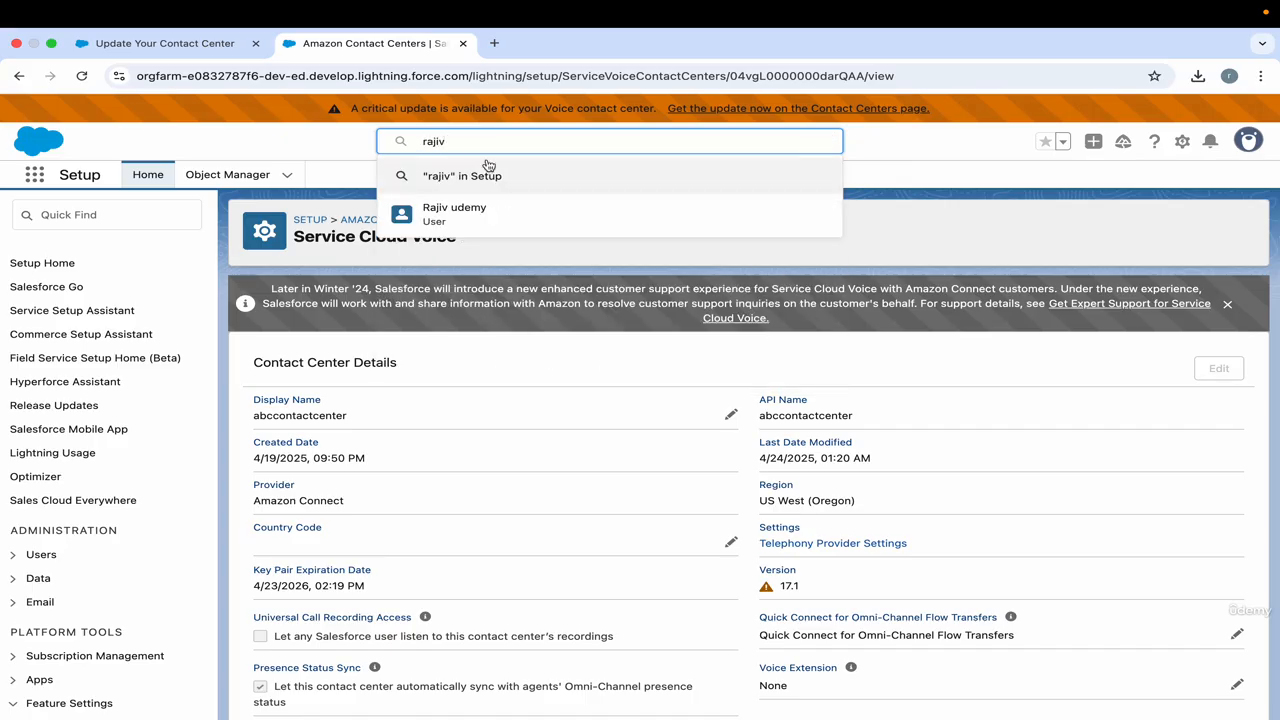
{"action": "left_click", "coordinate": [410, 212]}
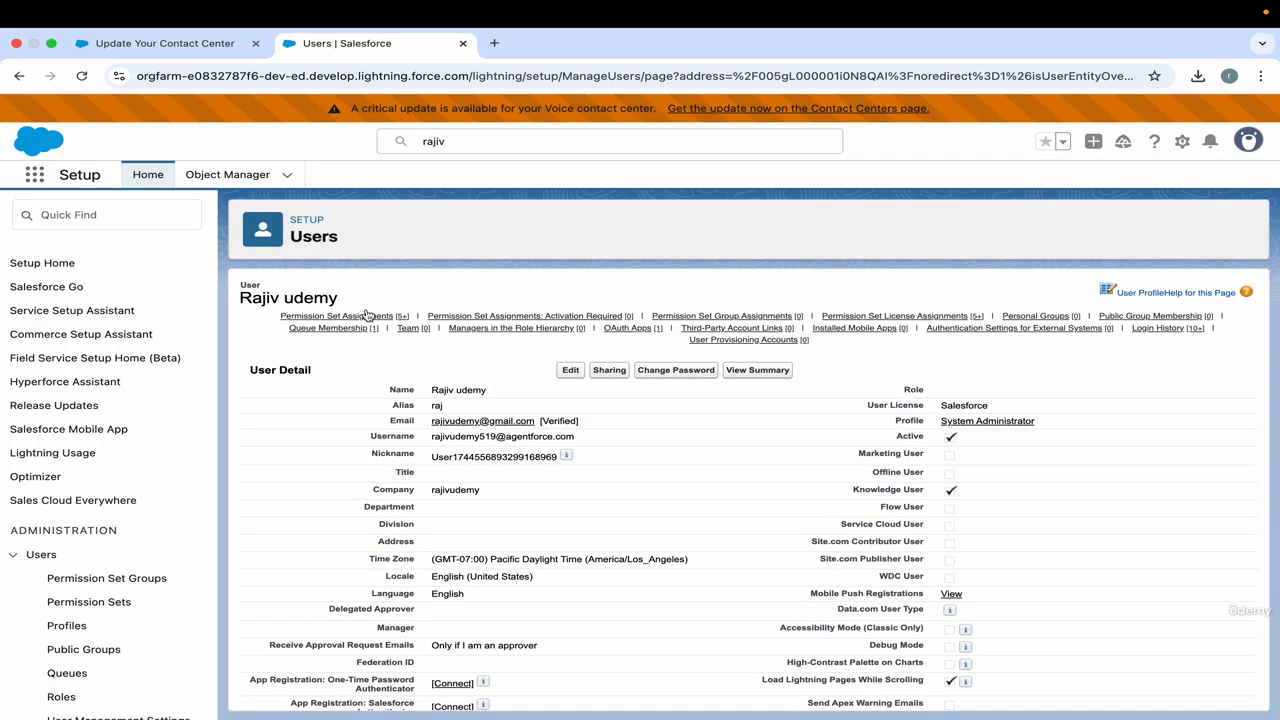
{"action": "left_click", "coordinate": [340, 316]}
{"action": "left_click", "coordinate": [590, 283]}
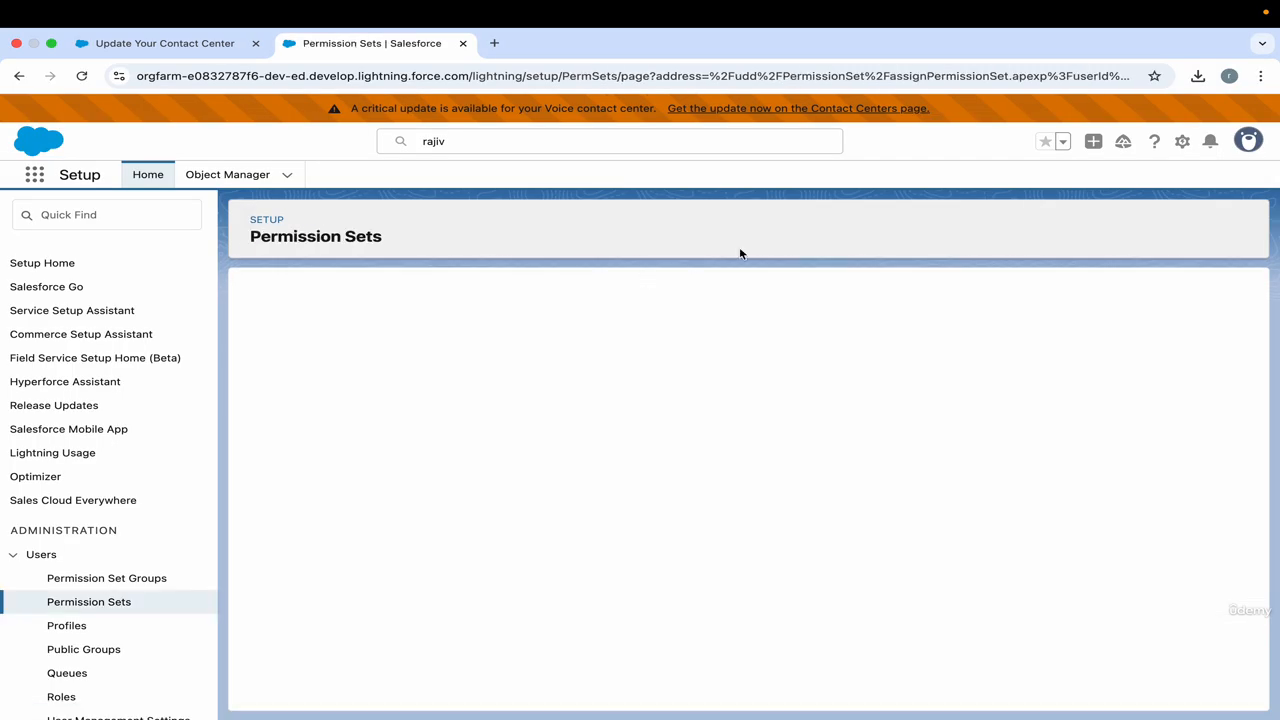
Find the Contact Center Admin permission set among the available ones, assign it to the administrator and save the assignments.
{"action": "key", "text": "super+f"}
{"action": "type", "text": "con"}
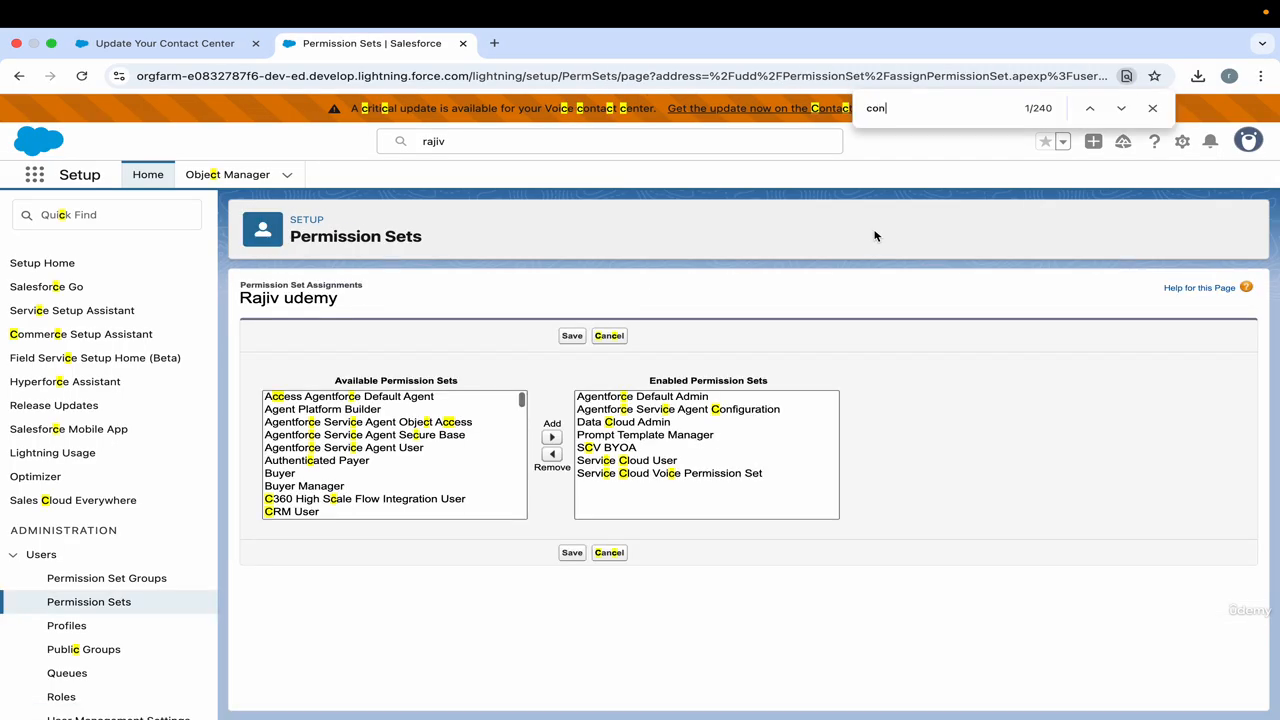
{"action": "type", "text": "tact ce"}
{"action": "key", "text": "BackSpace"}
{"action": "key", "text": "BackSpace"}
{"action": "key", "text": "BackSpace"}
{"action": "key", "text": "BackSpace"}
{"action": "key", "text": "BackSpace"}
{"action": "key", "text": "BackSpace"}
{"action": "key", "text": "BackSpace"}
{"action": "key", "text": "BackSpace"}
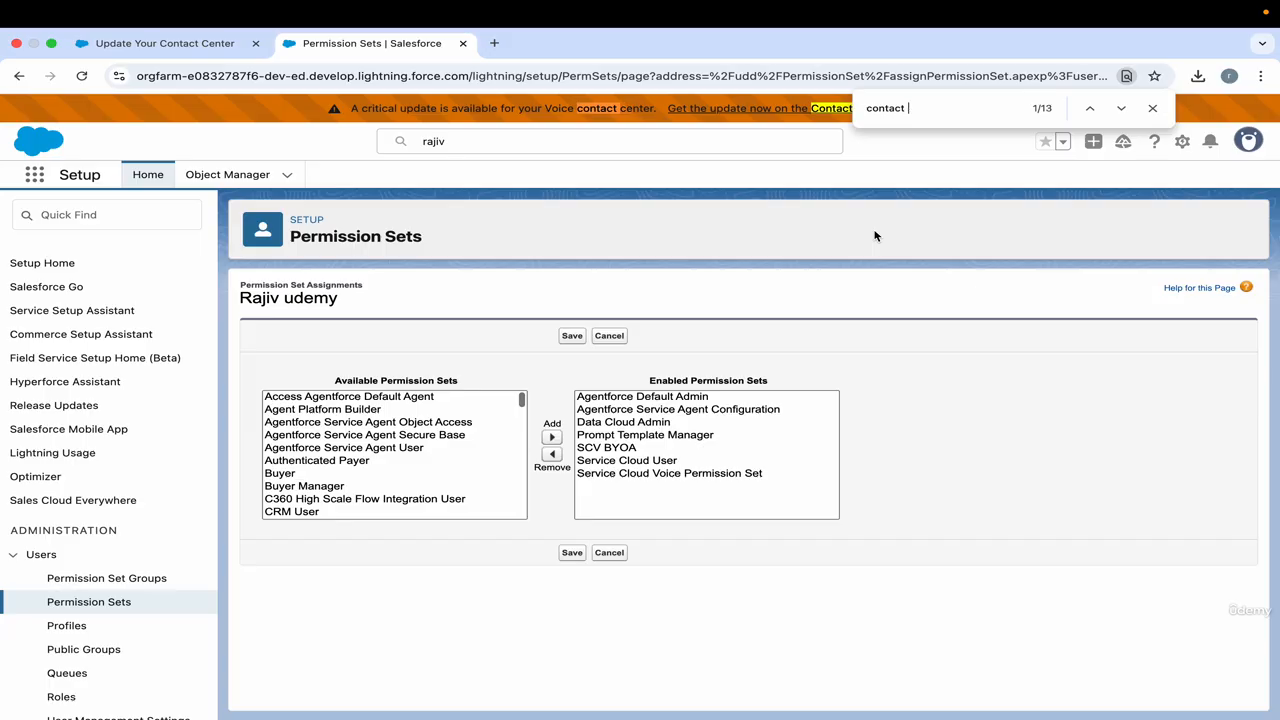
{"action": "key", "text": "BackSpace"}
{"action": "key", "text": "BackSpace"}
{"action": "type", "text": "admin"}
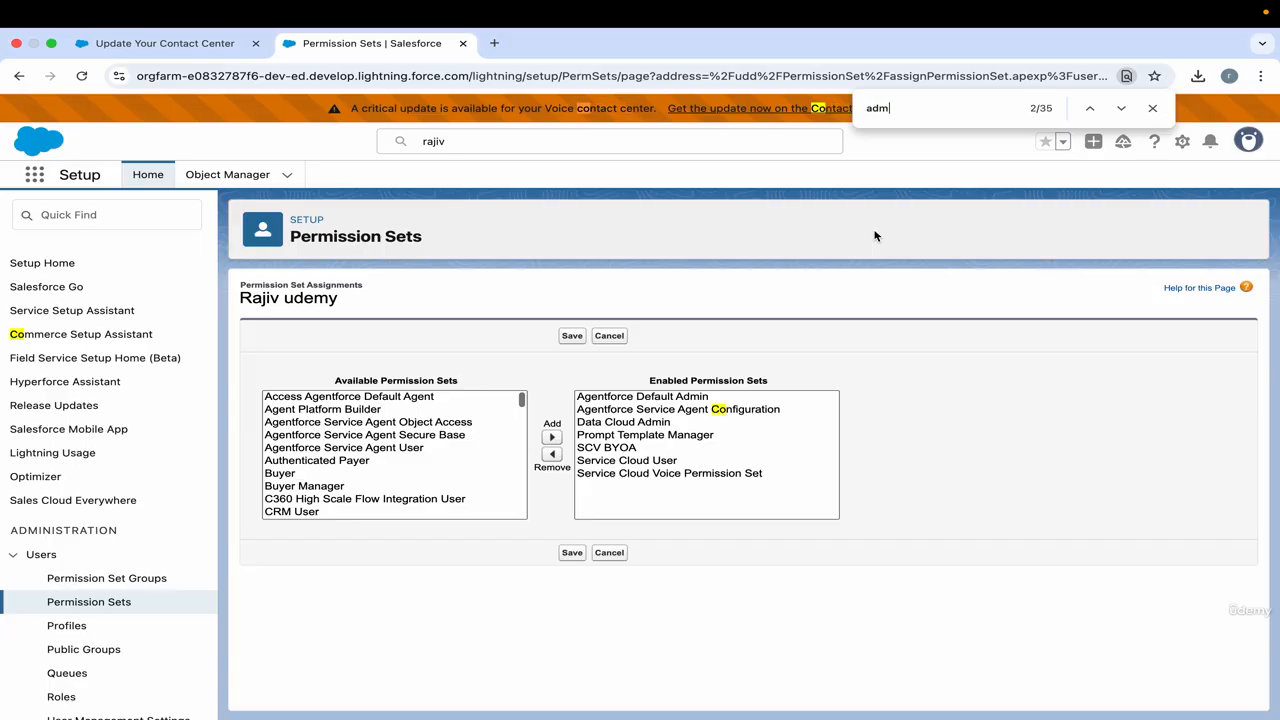
{"action": "left_click", "coordinate": [552, 437]}
{"action": "left_click", "coordinate": [571, 337]}
{"action": "left_click", "coordinate": [1152, 108]}
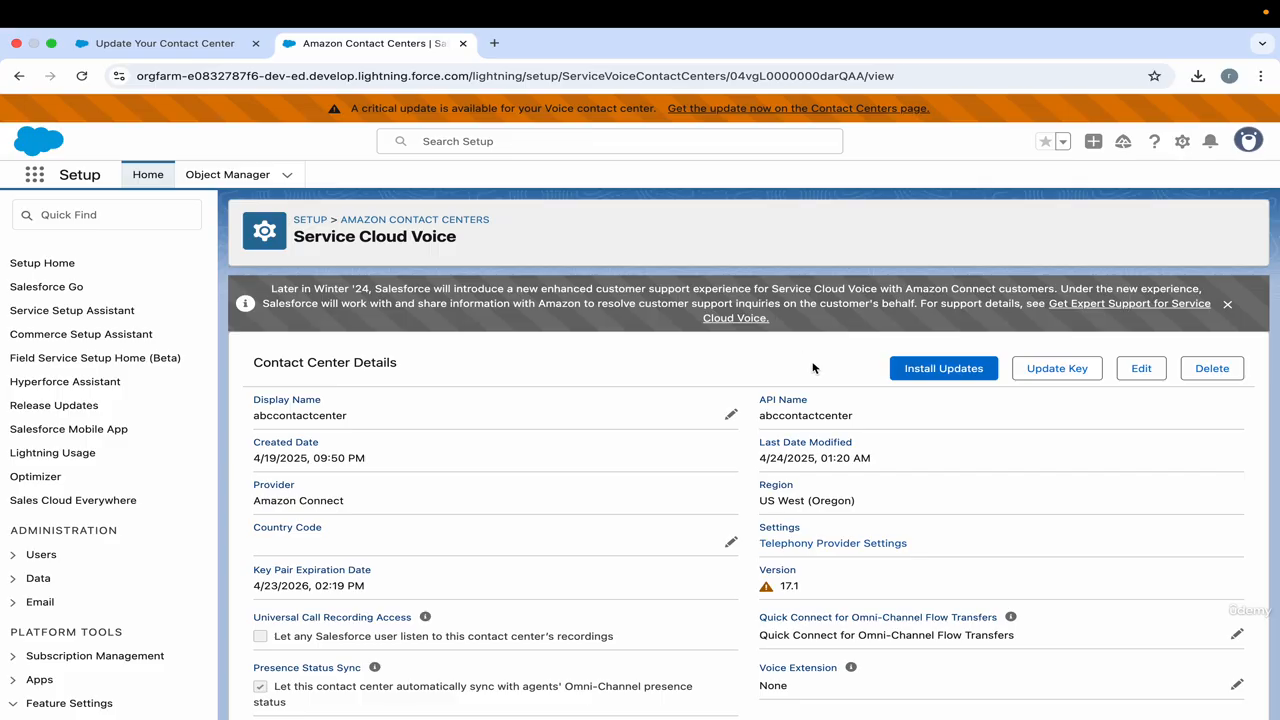
Run a service check on abccontactcenter's health, entering the recipient's email address for the results.
{"action": "scroll", "coordinate": [813, 368], "scroll_direction": "down", "scroll_amount": 5}
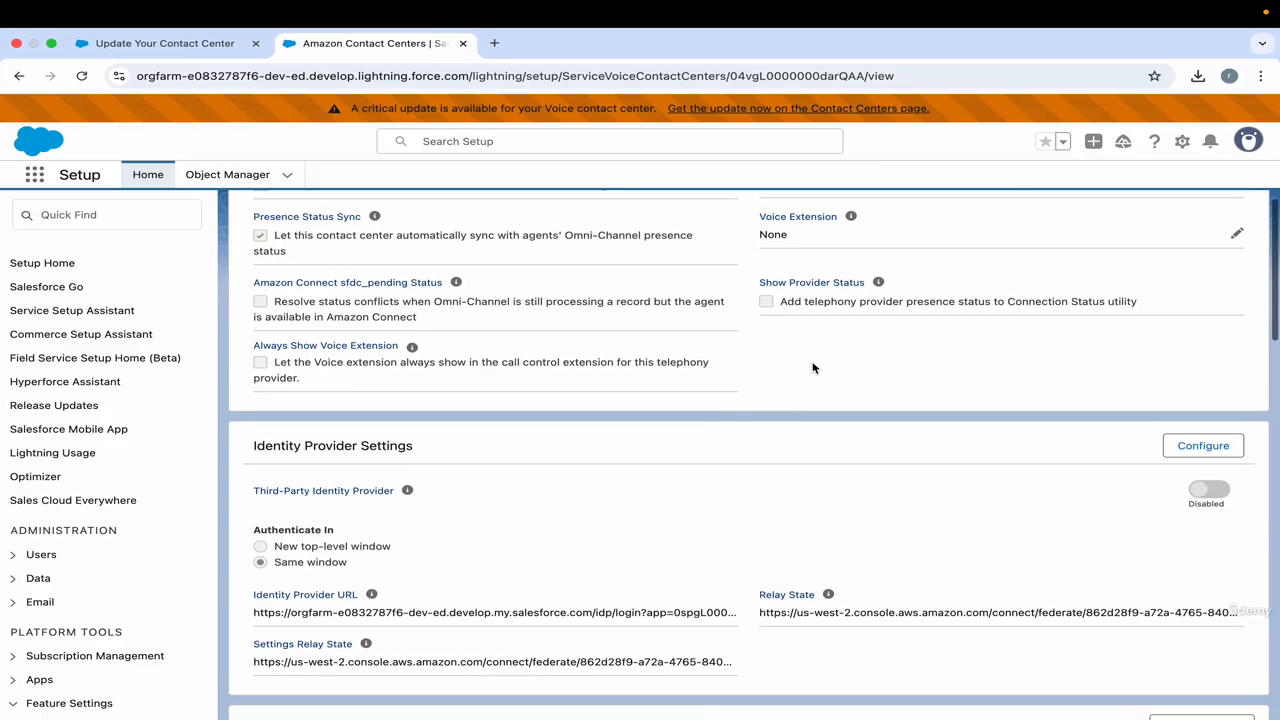
{"action": "scroll", "coordinate": [813, 368], "scroll_direction": "down", "scroll_amount": 3}
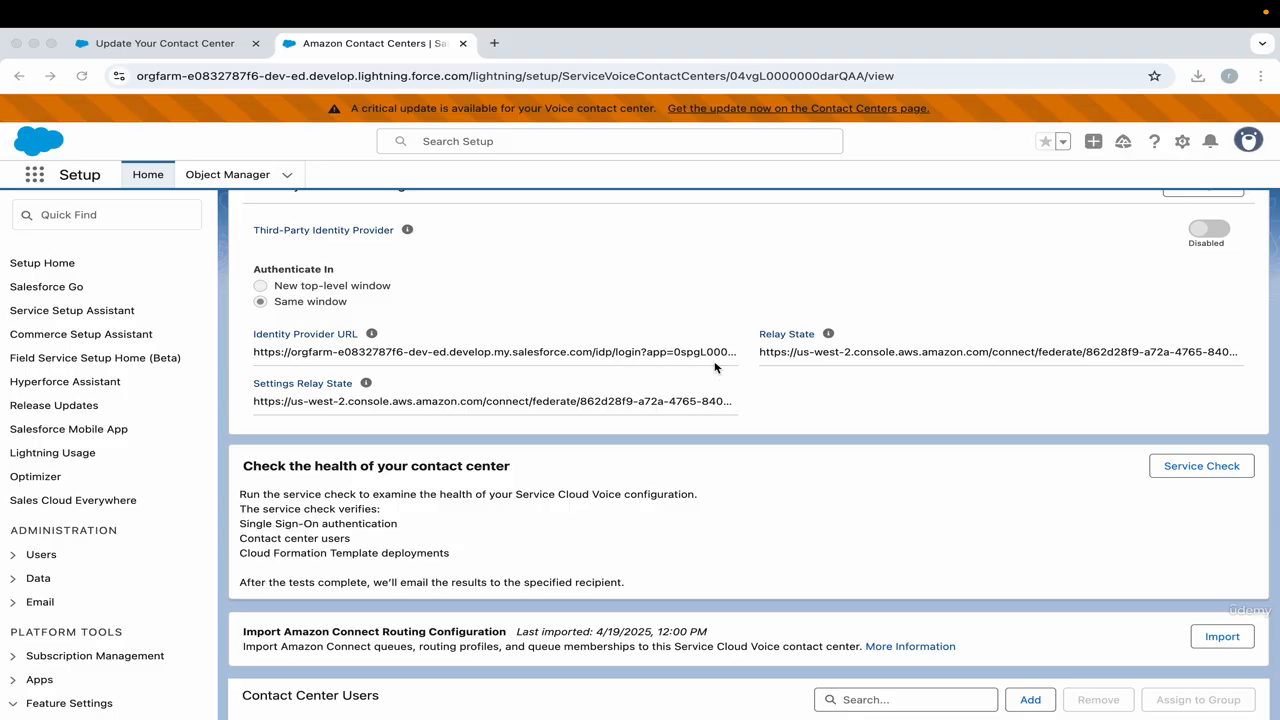
{"action": "left_click", "coordinate": [691, 406]}
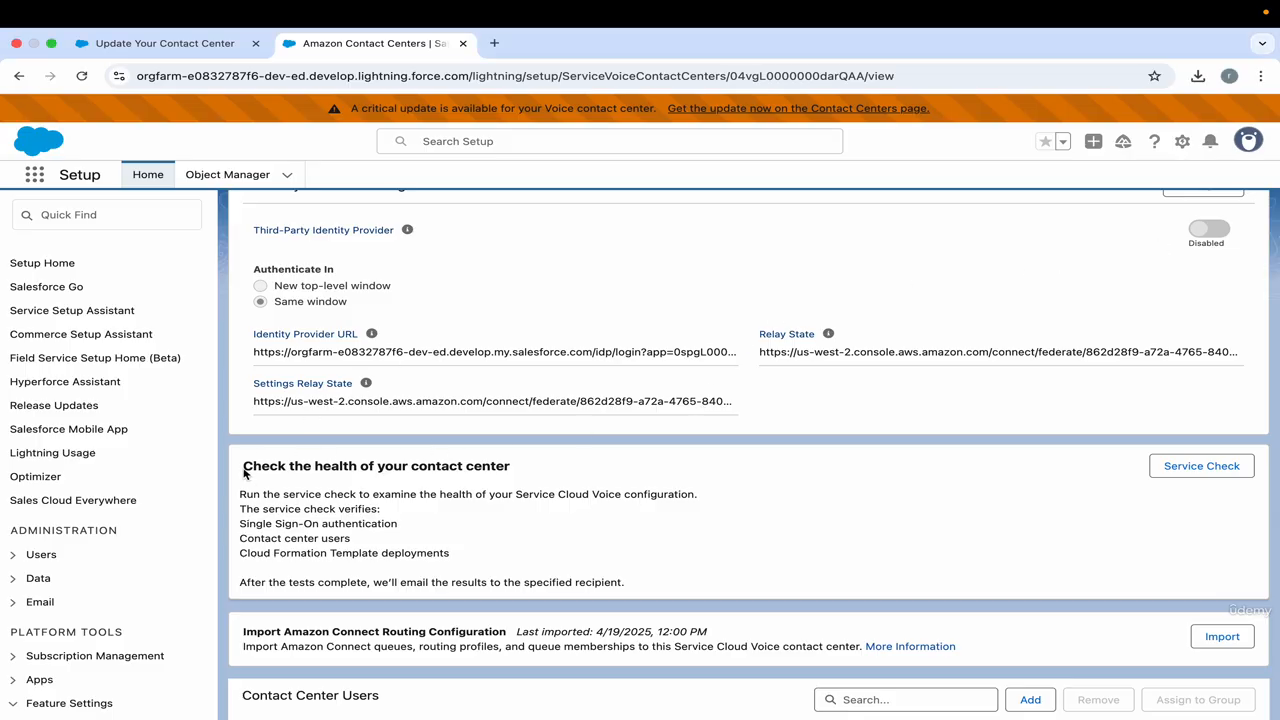
{"action": "left_click_drag", "start_coordinate": [242, 466], "coordinate": [502, 467]}
{"action": "left_click", "coordinate": [684, 427]}
{"action": "left_click", "coordinate": [1164, 469]}
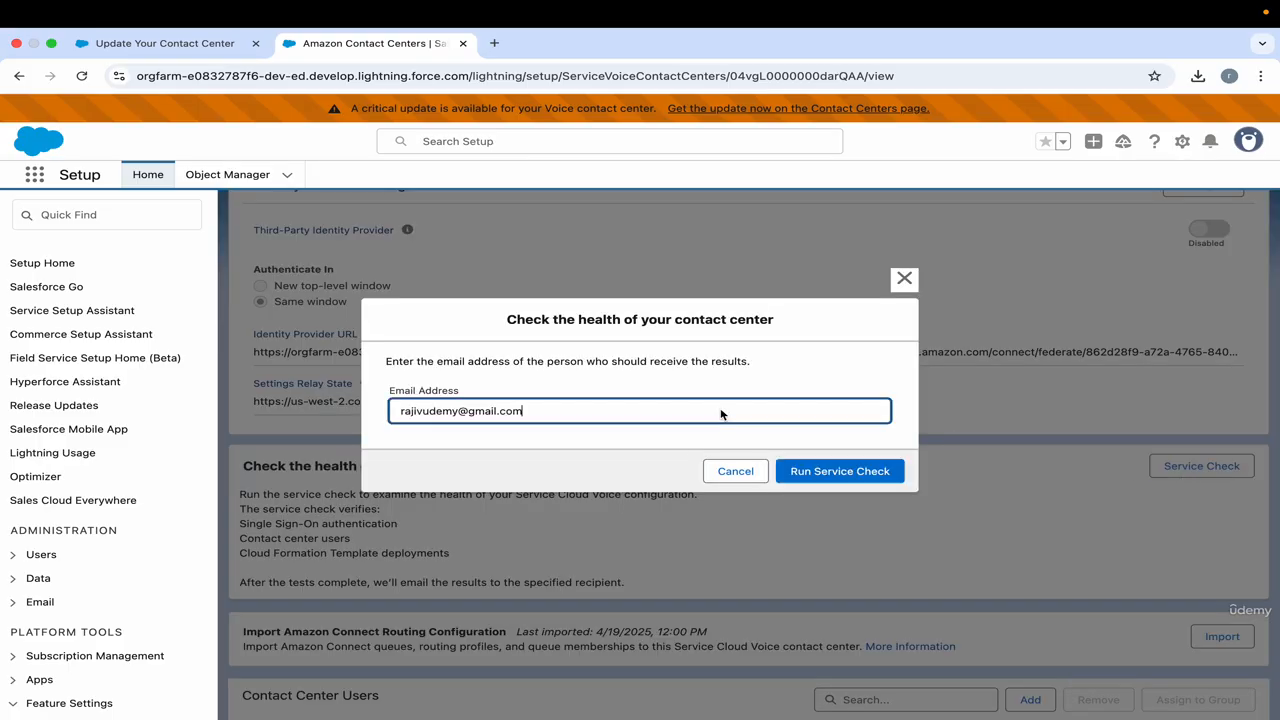
{"action": "left_click", "coordinate": [838, 471]}
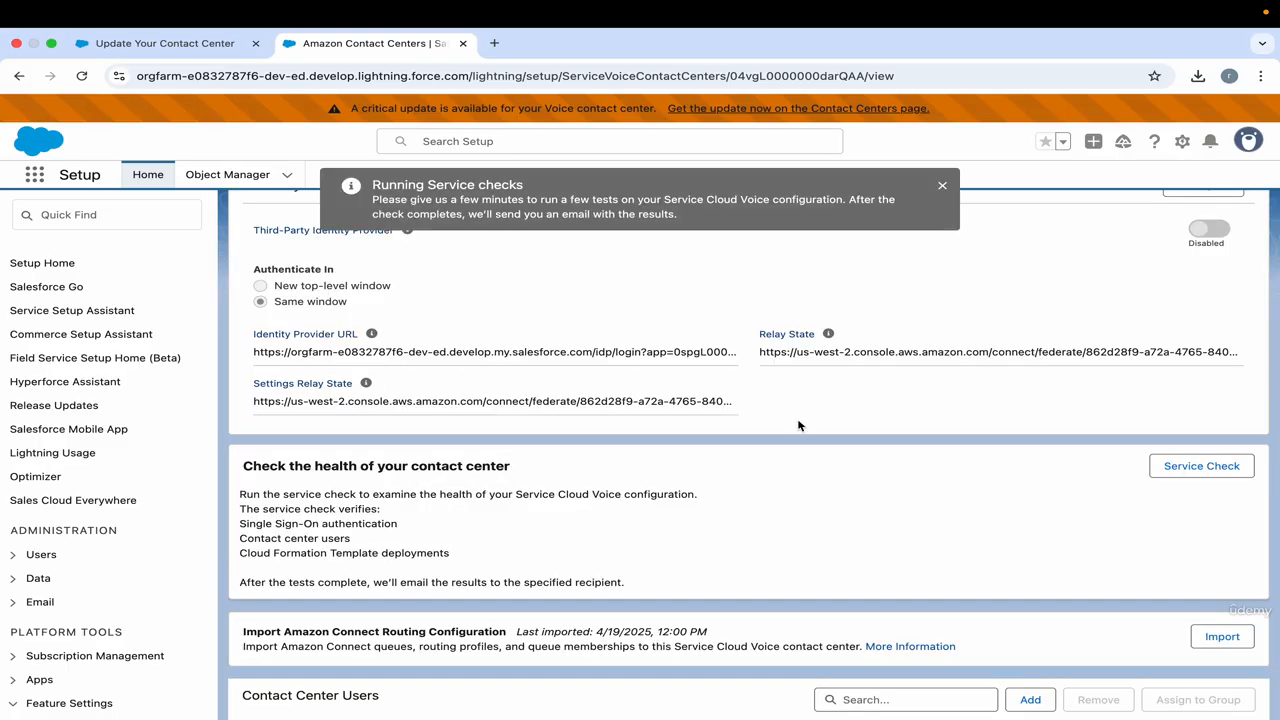
Bring up the emailed ServiceCheck results in Gmail, review the individual service checks and close the message.
{"action": "scroll", "coordinate": [800, 427], "scroll_direction": "up", "scroll_amount": 10}
{"action": "scroll", "coordinate": [800, 427], "scroll_direction": "down", "scroll_amount": 1}
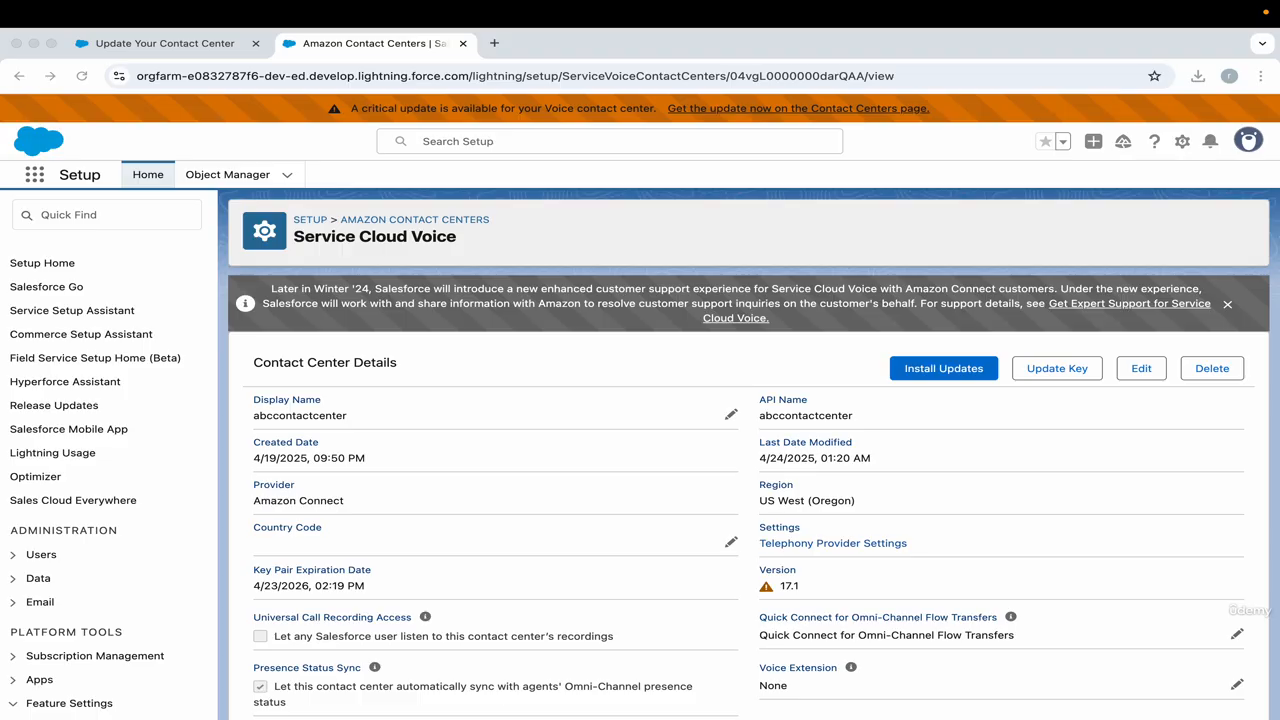
{"action": "left_click_drag", "start_coordinate": [1279, 92], "coordinate": [987, 84]}
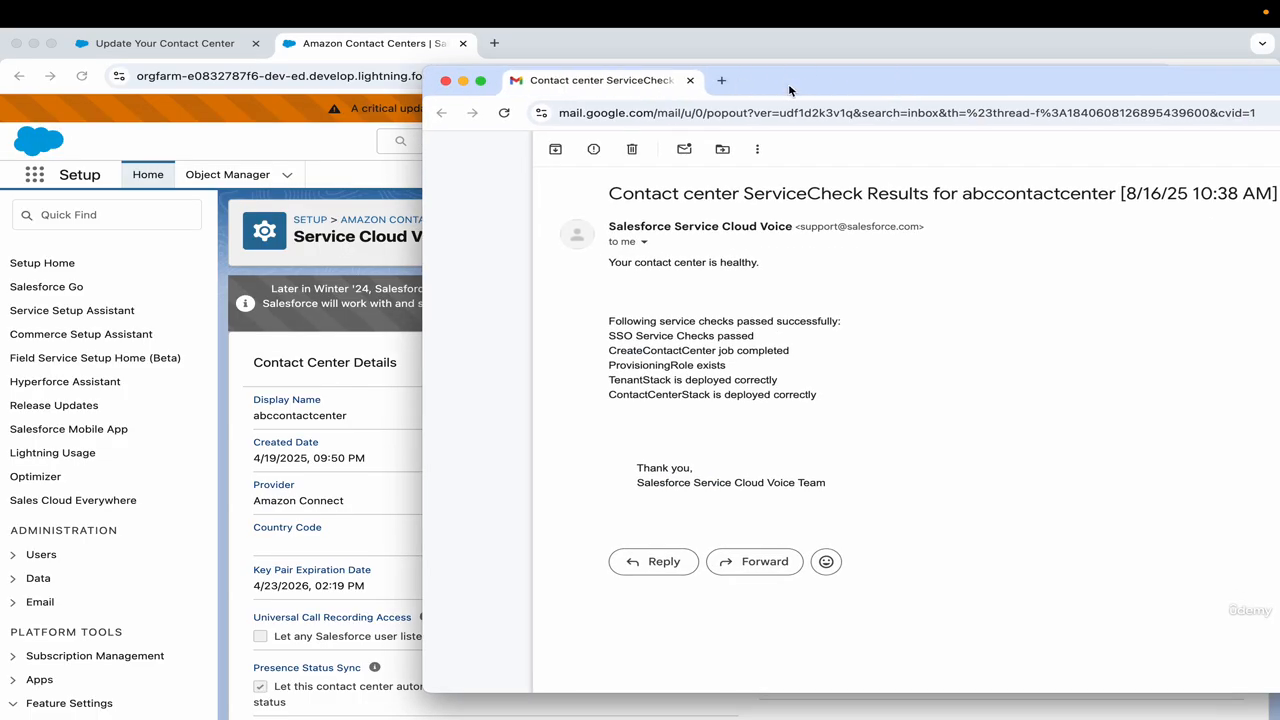
{"action": "left_click_drag", "start_coordinate": [791, 88], "coordinate": [593, 88]}
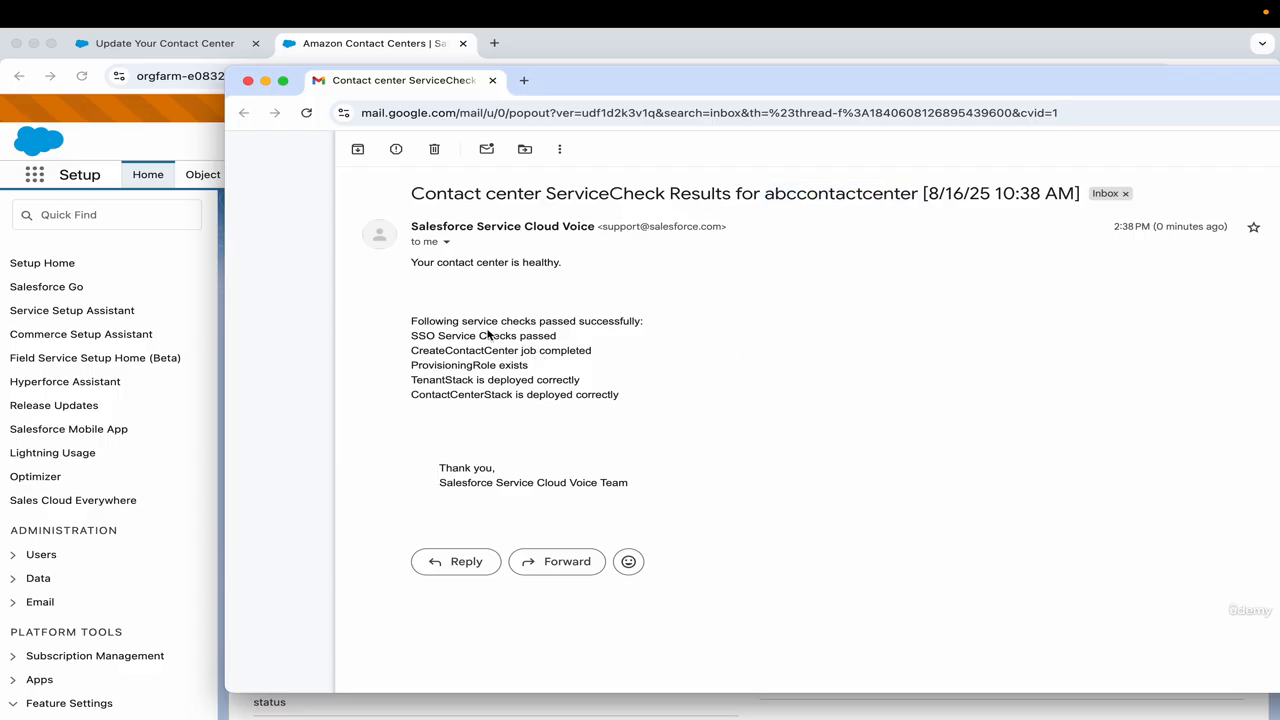
{"action": "left_click_drag", "start_coordinate": [412, 338], "coordinate": [560, 340]}
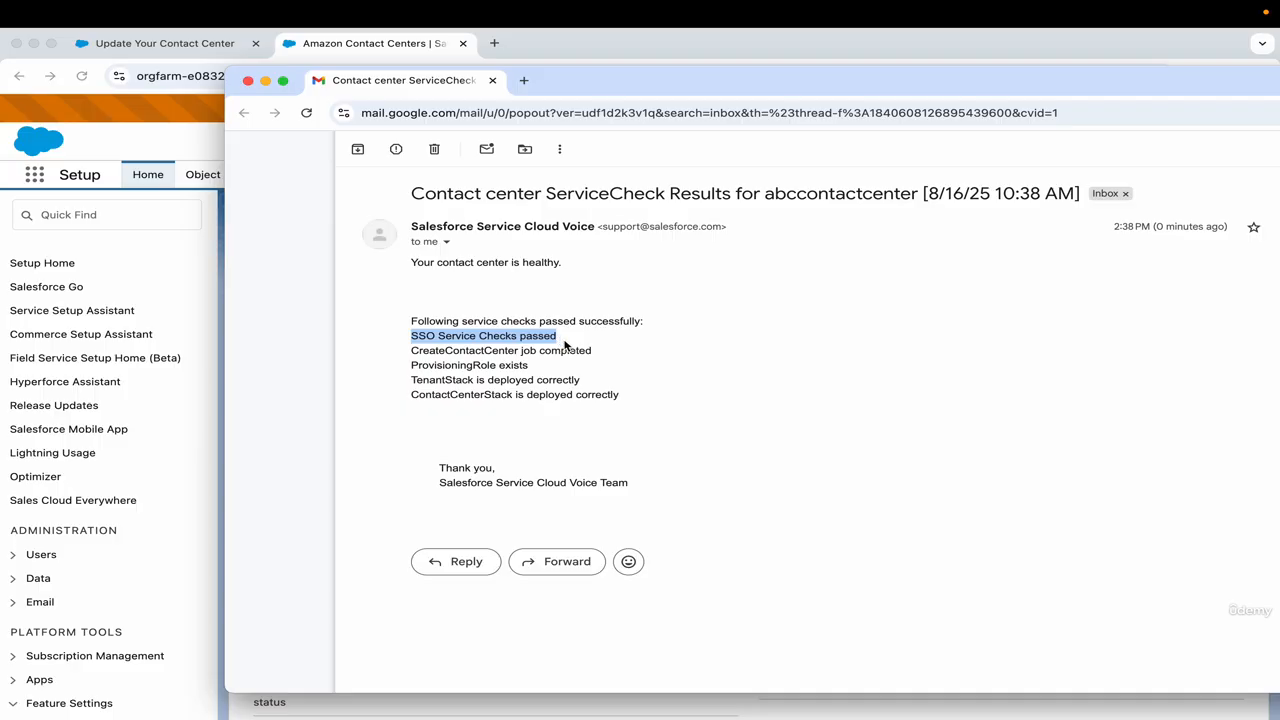
{"action": "left_click_drag", "start_coordinate": [565, 345], "coordinate": [406, 322]}
{"action": "left_click", "coordinate": [406, 322]}
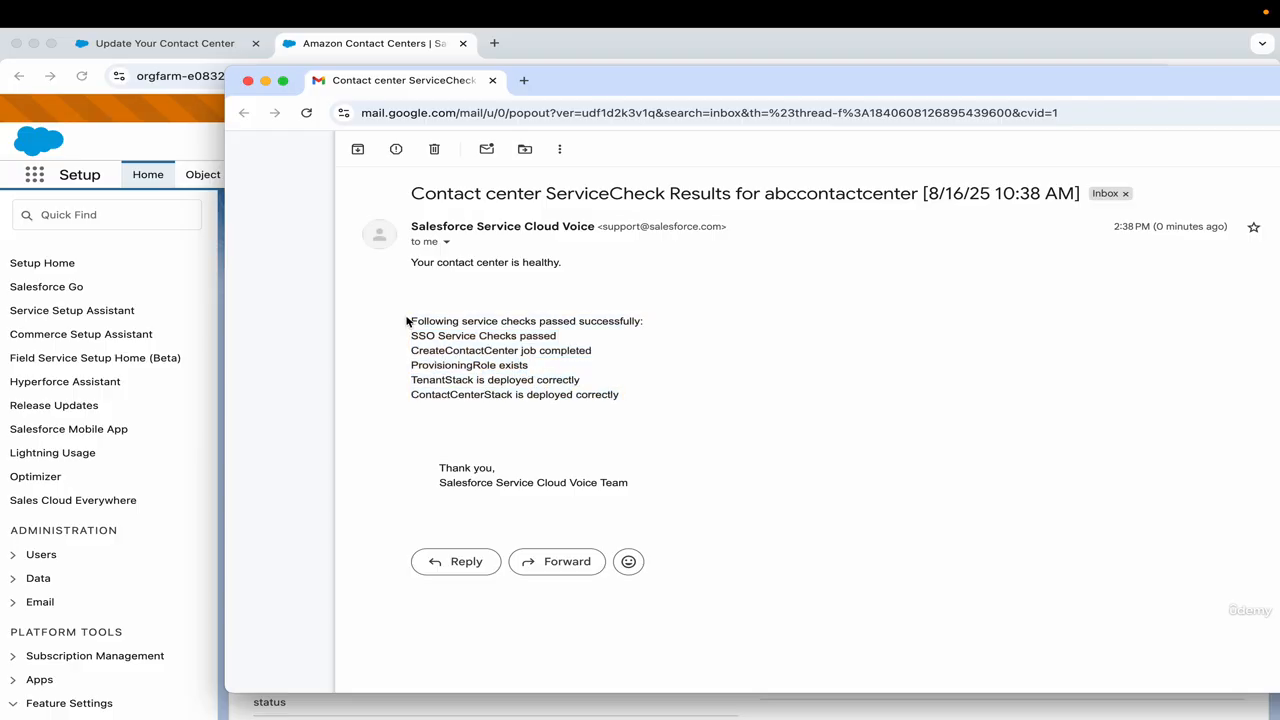
{"action": "left_click", "coordinate": [493, 81]}
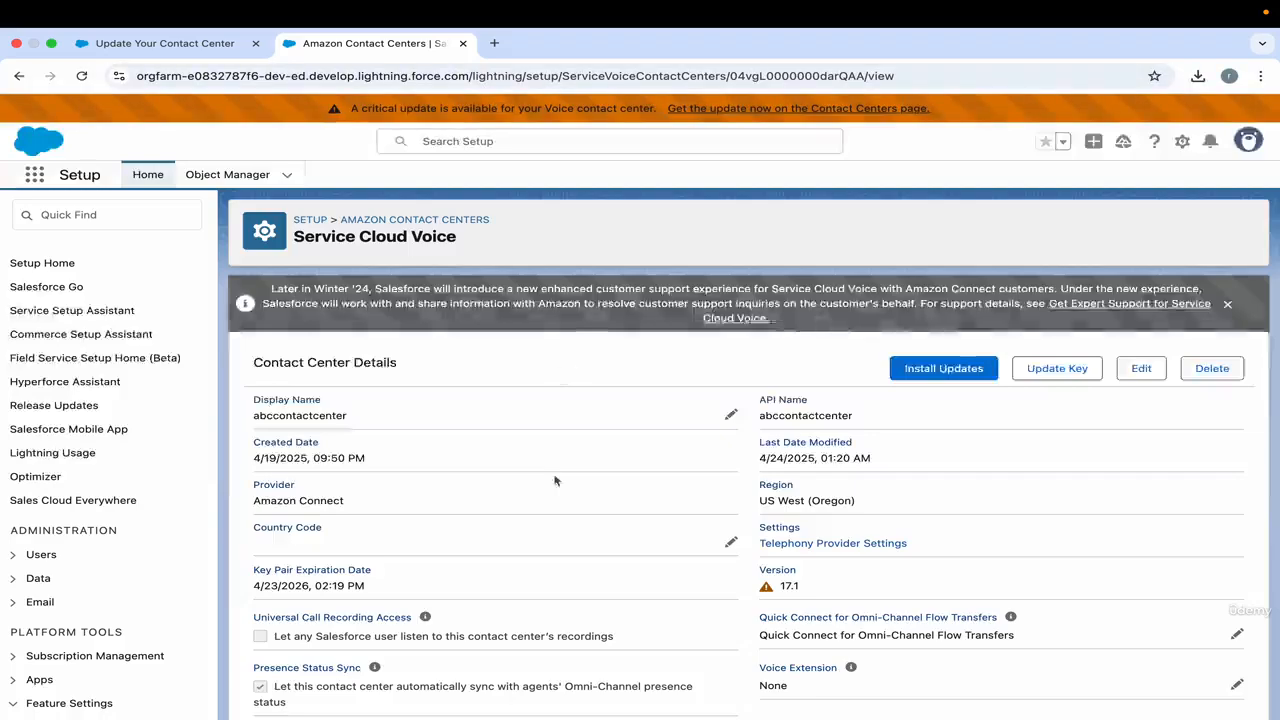
Start the update of abccontactcenter, review the notes on updating during non-business hours and confirm the installation.
{"action": "scroll", "coordinate": [554, 480], "scroll_direction": "down", "scroll_amount": 5}
{"action": "scroll", "coordinate": [590, 529], "scroll_direction": "down", "scroll_amount": 2}
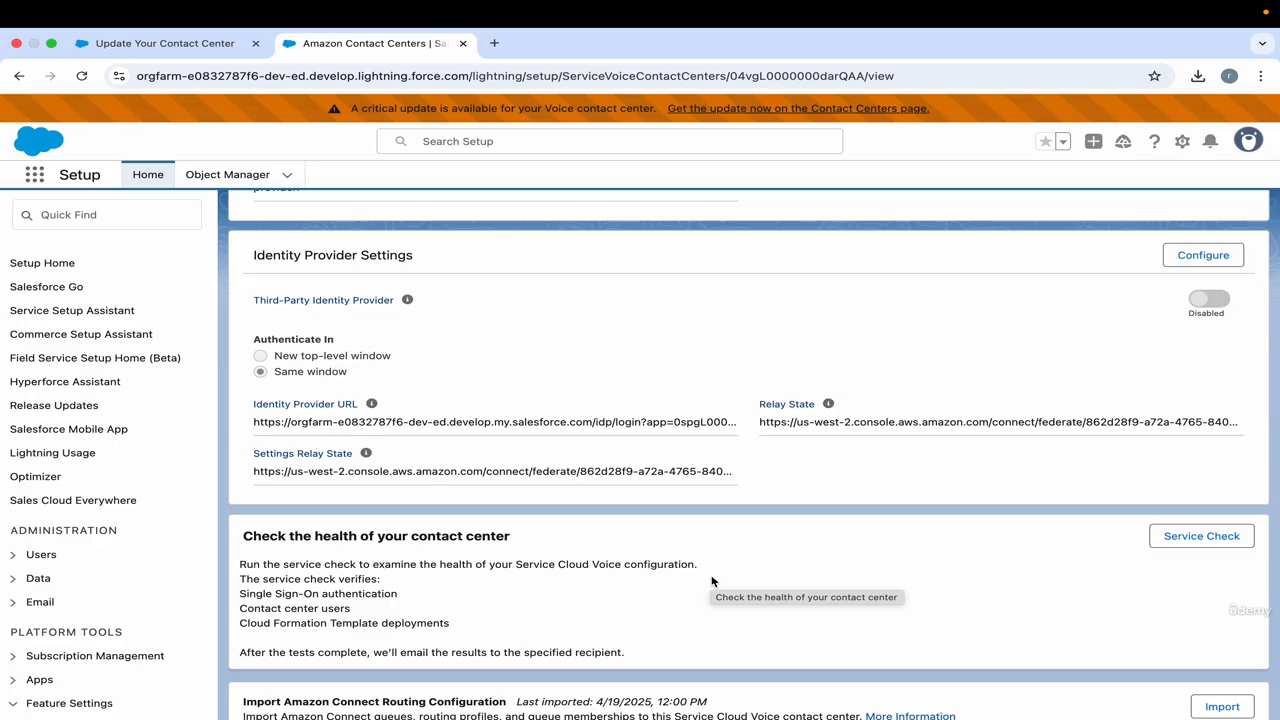
{"action": "scroll", "coordinate": [712, 581], "scroll_direction": "up", "scroll_amount": 10}
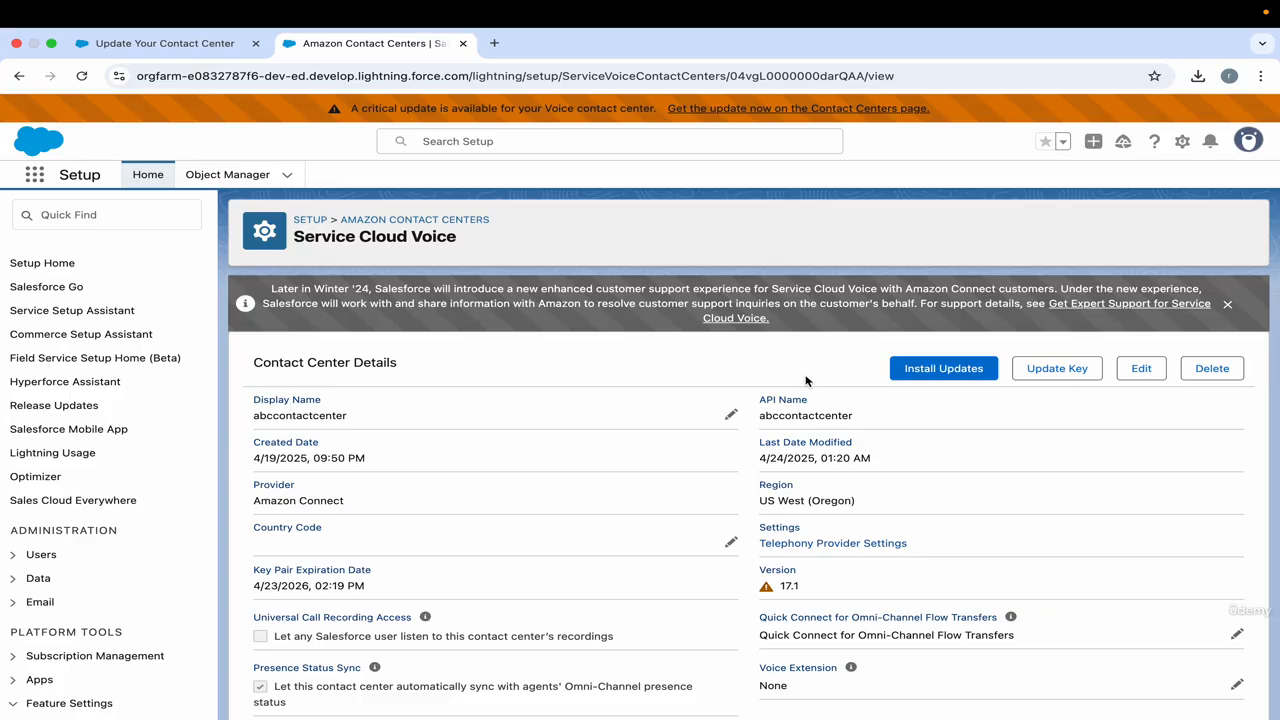
{"action": "left_click", "coordinate": [916, 366]}
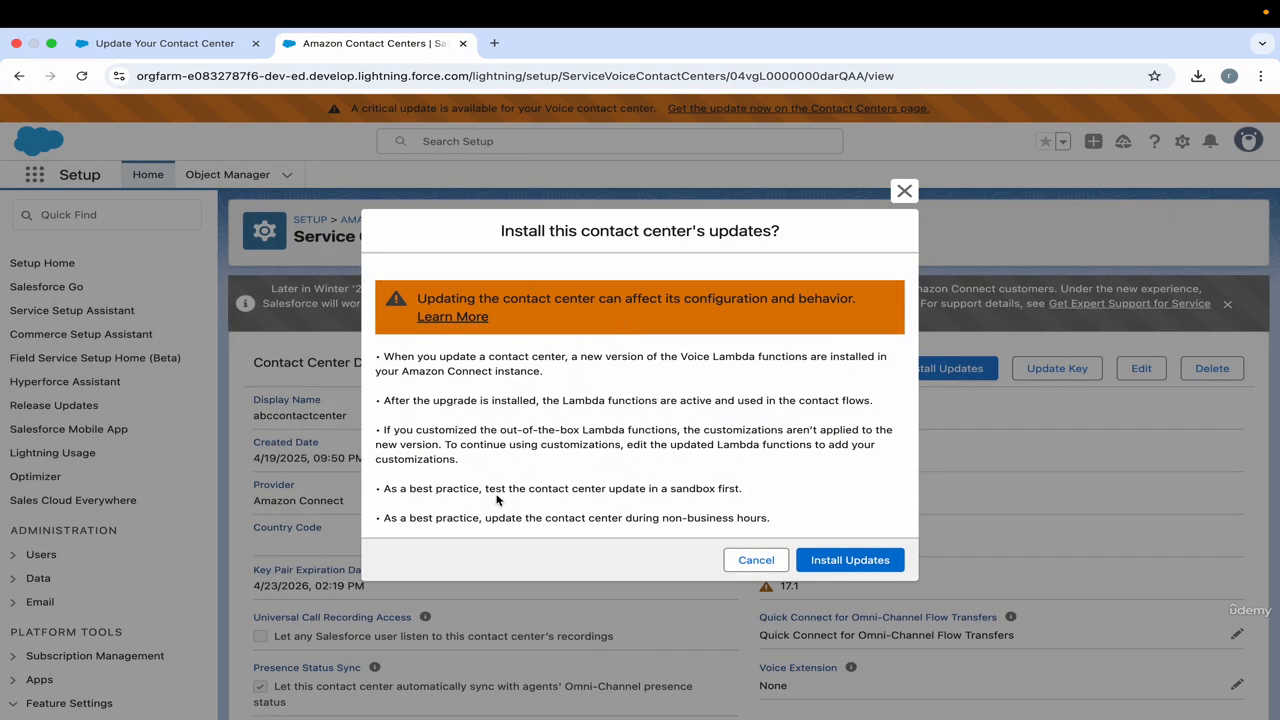
{"action": "left_click_drag", "start_coordinate": [769, 520], "coordinate": [606, 521]}
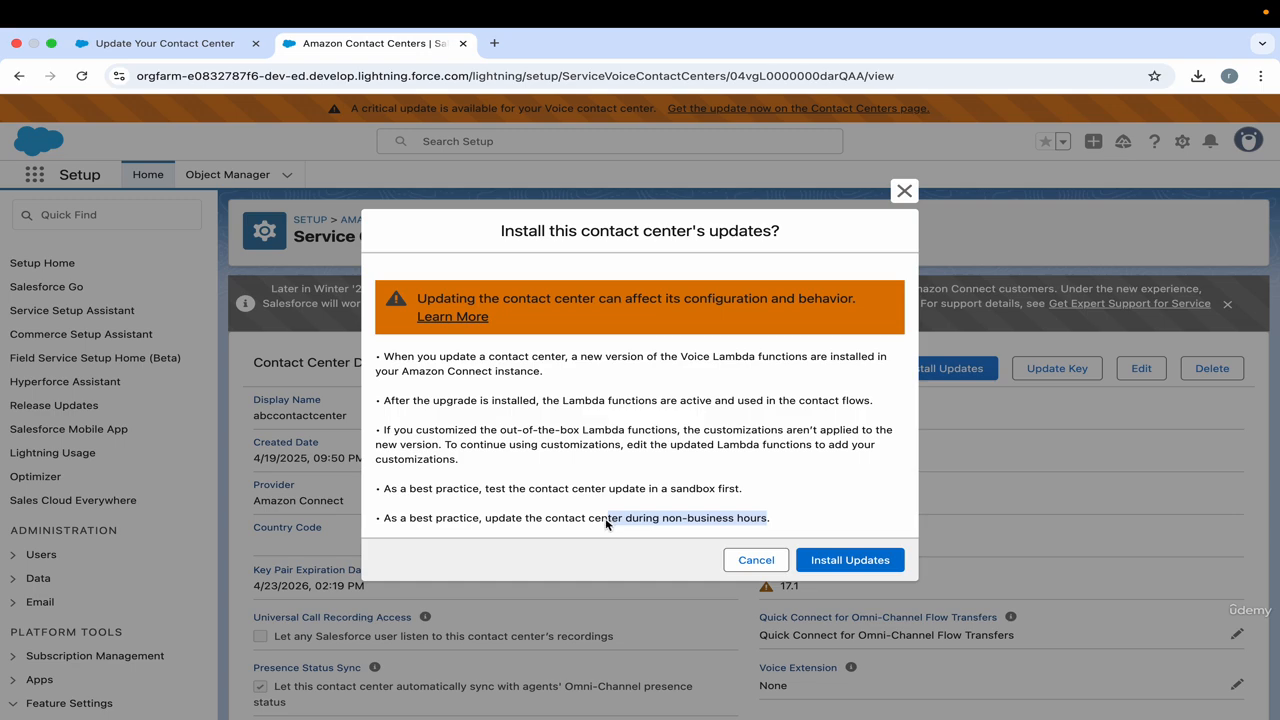
{"action": "triple_click", "coordinate": [624, 528]}
{"action": "triple_click", "coordinate": [642, 522]}
{"action": "left_click", "coordinate": [663, 523]}
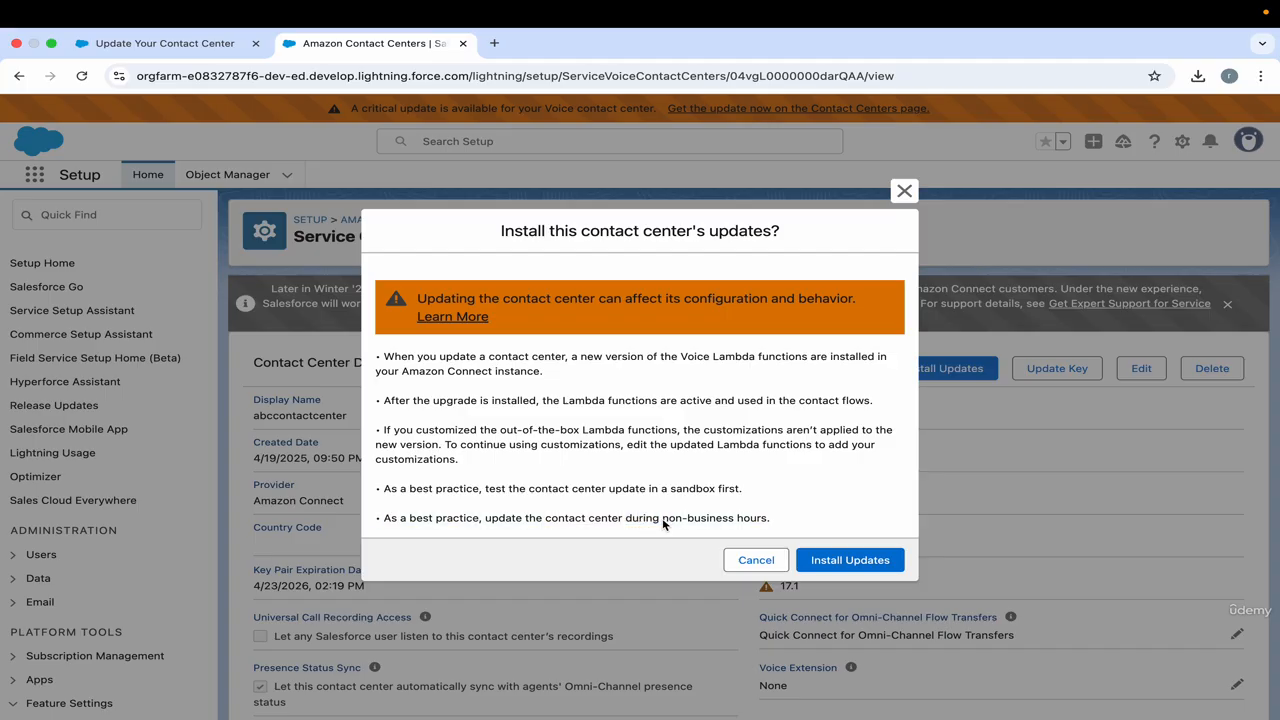
{"action": "triple_click", "coordinate": [663, 523]}
{"action": "triple_click", "coordinate": [663, 523]}
{"action": "left_click", "coordinate": [664, 524]}
{"action": "left_click_drag", "start_coordinate": [662, 521], "coordinate": [770, 517]}
{"action": "left_click", "coordinate": [764, 513]}
{"action": "triple_click", "coordinate": [764, 513]}
{"action": "left_click", "coordinate": [784, 521]}
{"action": "left_click", "coordinate": [860, 562]}
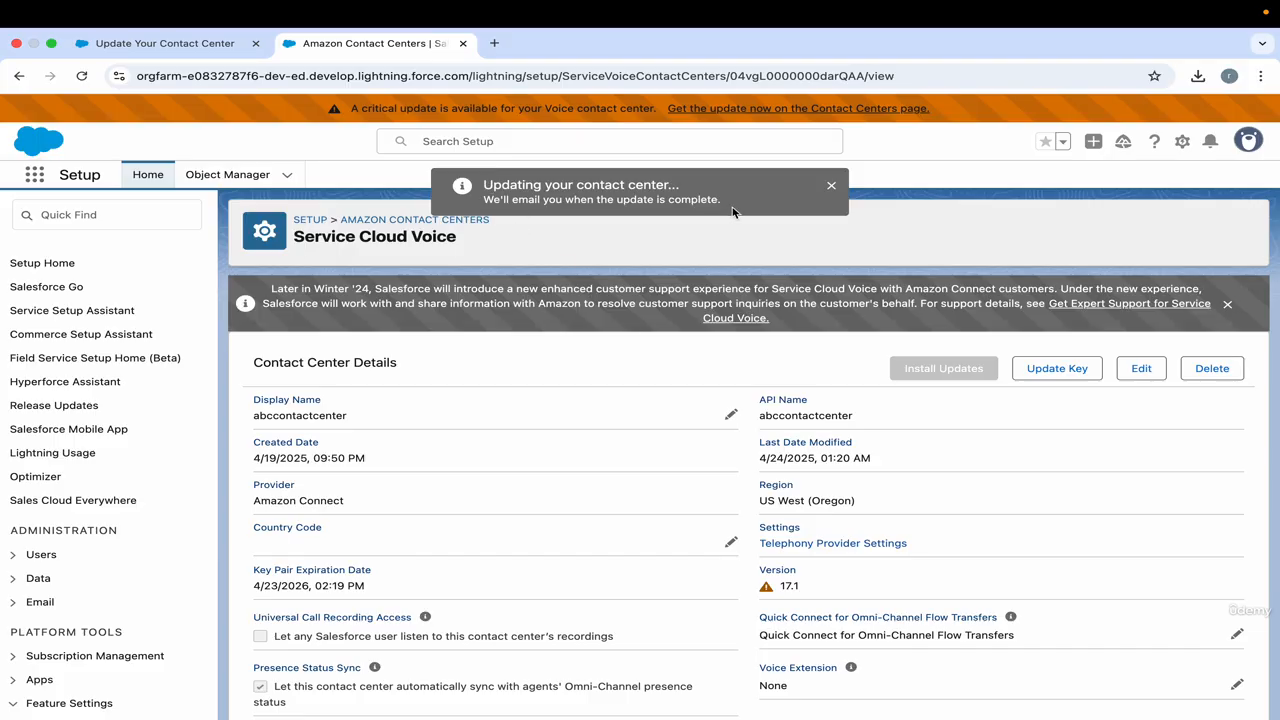
Switch to the AWS console and reload the CloudFormation stacks in the N. Virginia region to check their update status.
{"action": "key", "text": "ctrl+Right"}
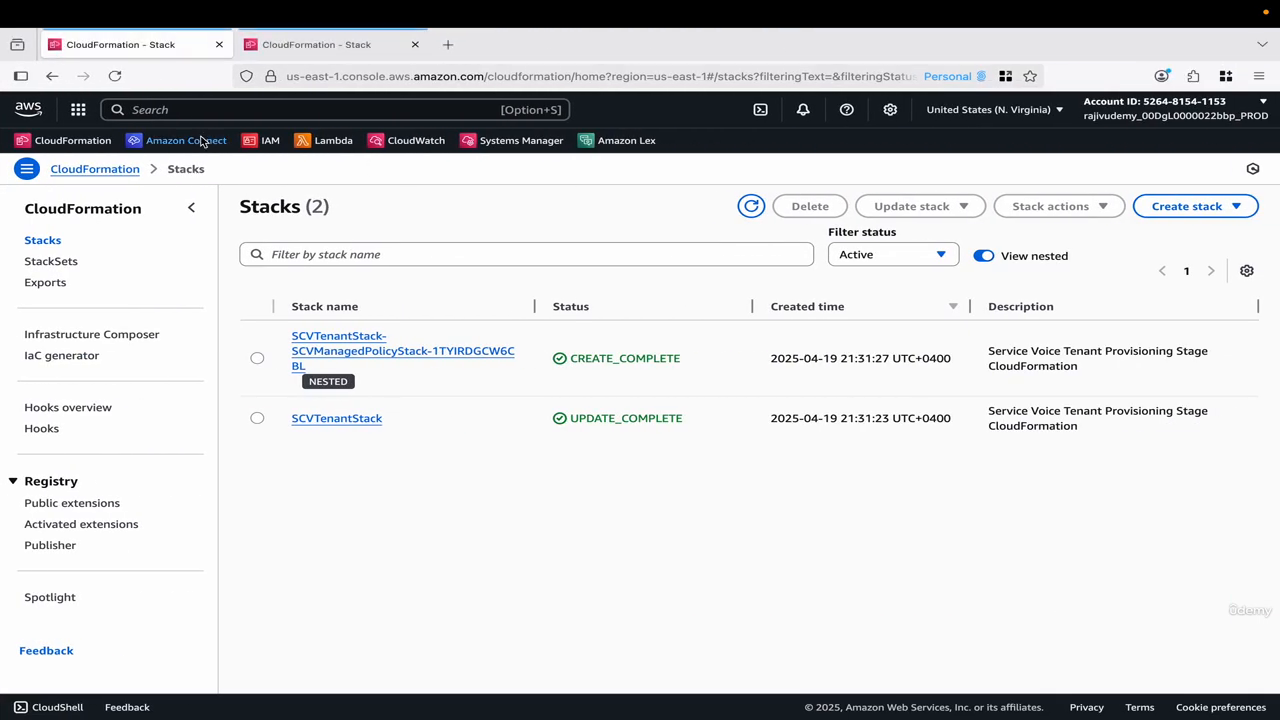
{"action": "left_click", "coordinate": [75, 141]}
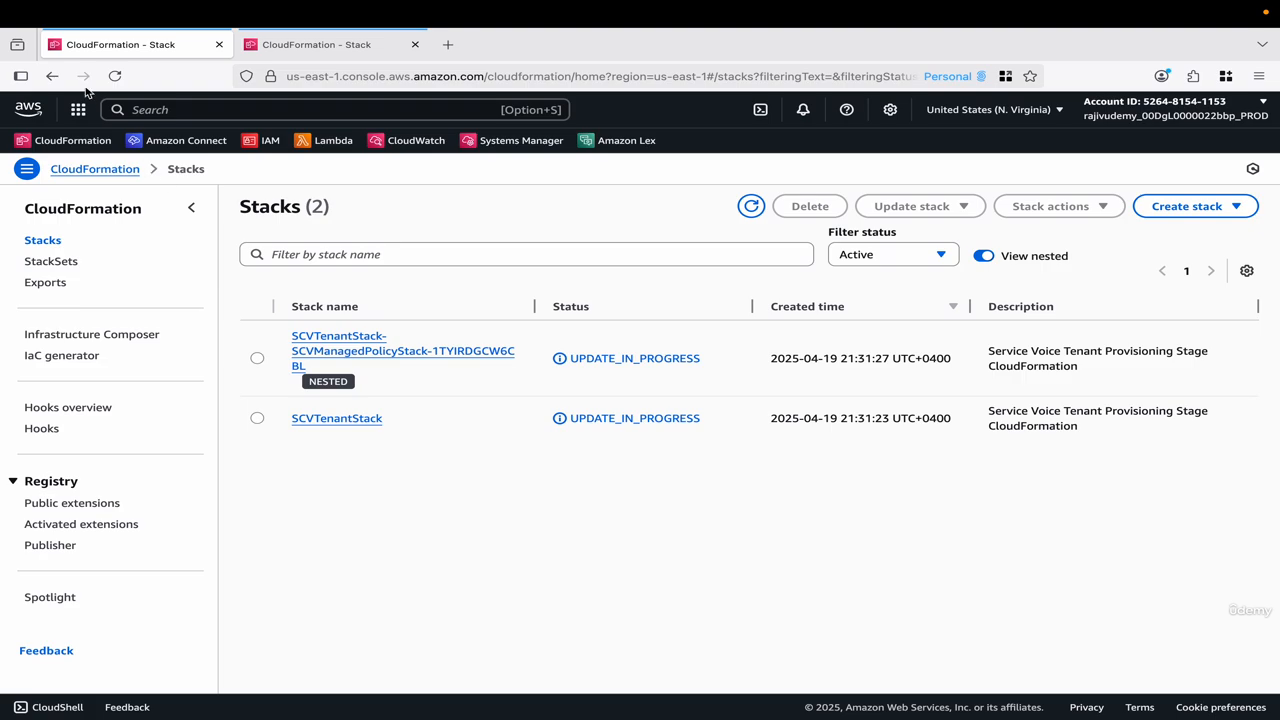
{"action": "left_click", "coordinate": [123, 77]}
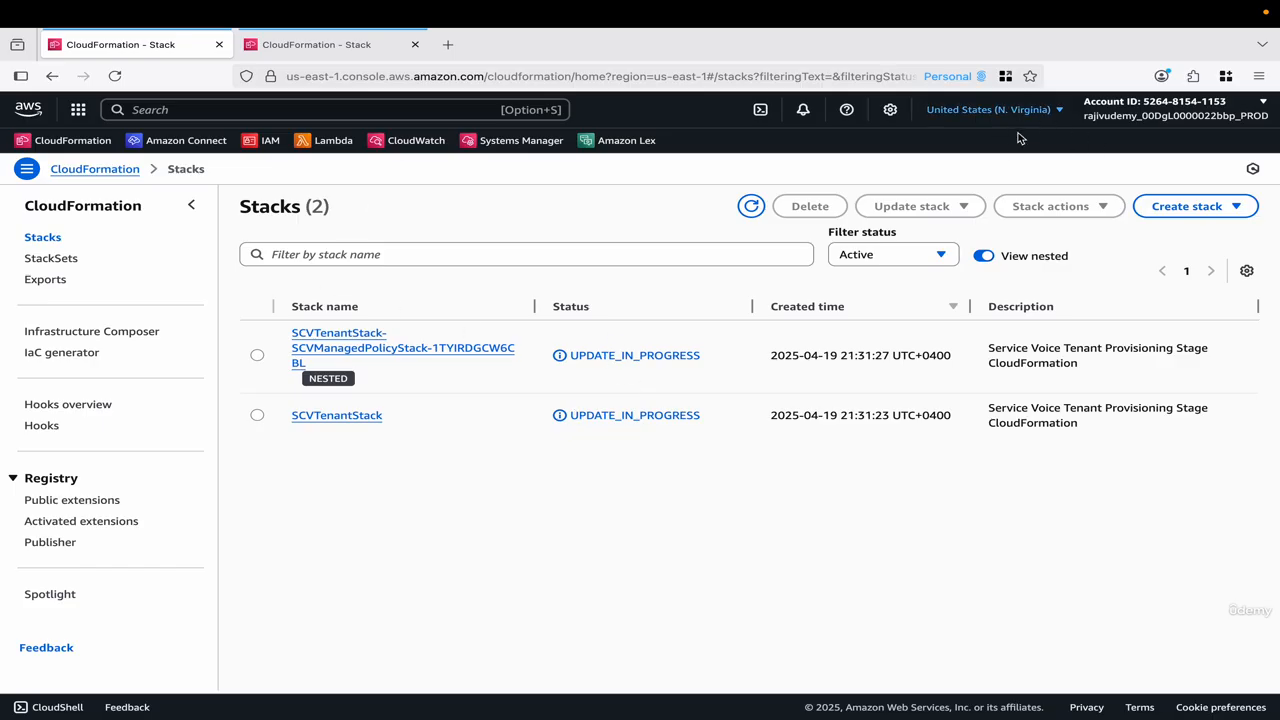
Reload the CloudFormation stacks in the Oregon region and check the status of the abccontactcenter stacks.
{"action": "left_click", "coordinate": [355, 45]}
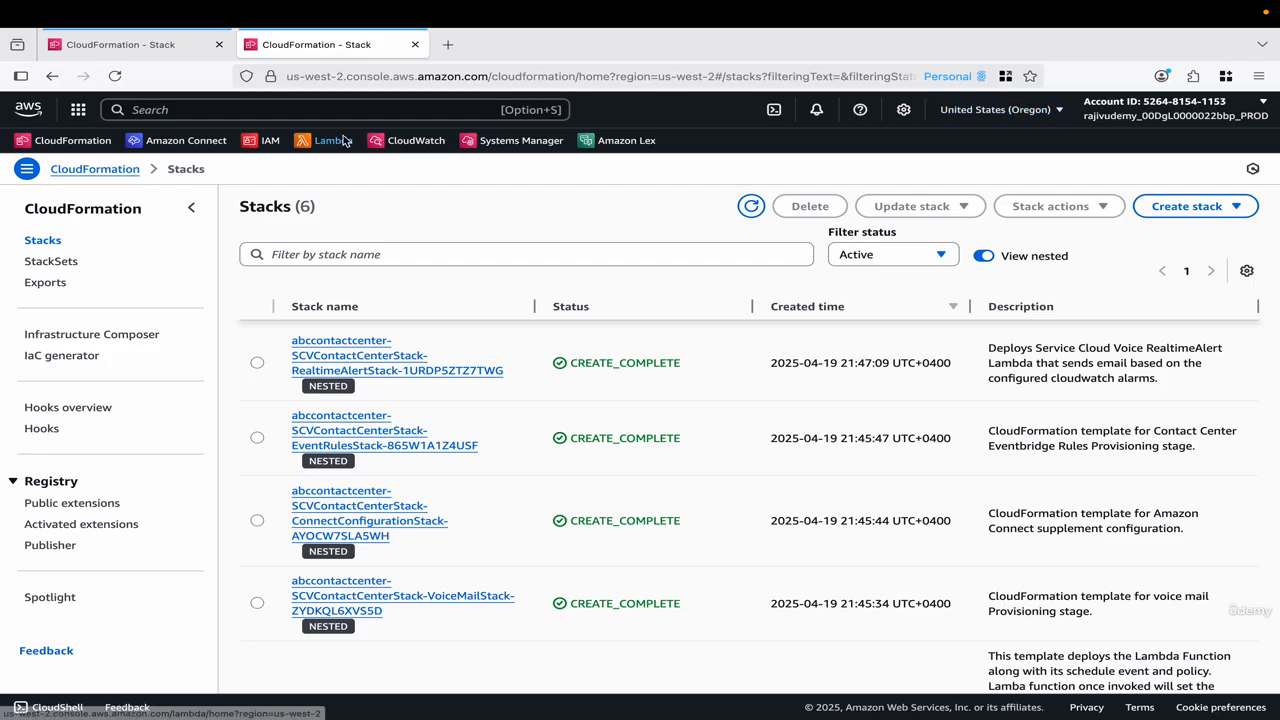
{"action": "left_click", "coordinate": [117, 79]}
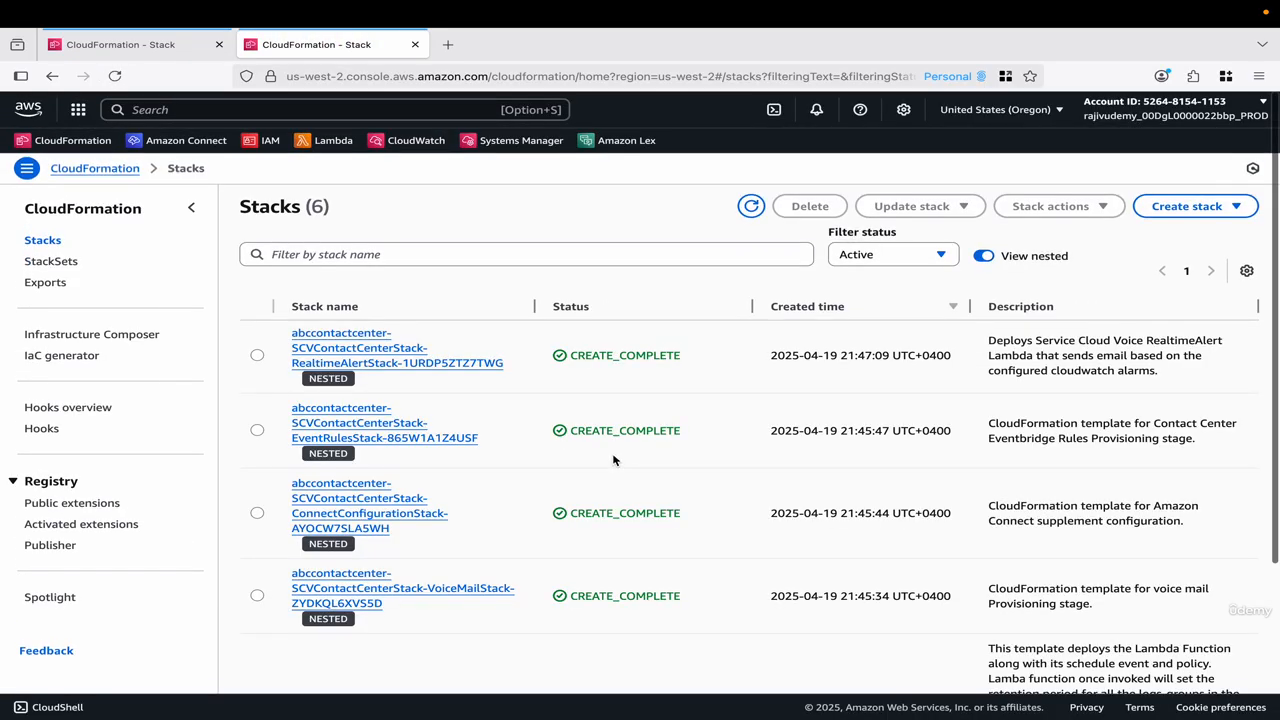
{"action": "scroll", "coordinate": [624, 541], "scroll_direction": "down", "scroll_amount": 3}
{"action": "scroll", "coordinate": [624, 541], "scroll_direction": "up", "scroll_amount": 3}
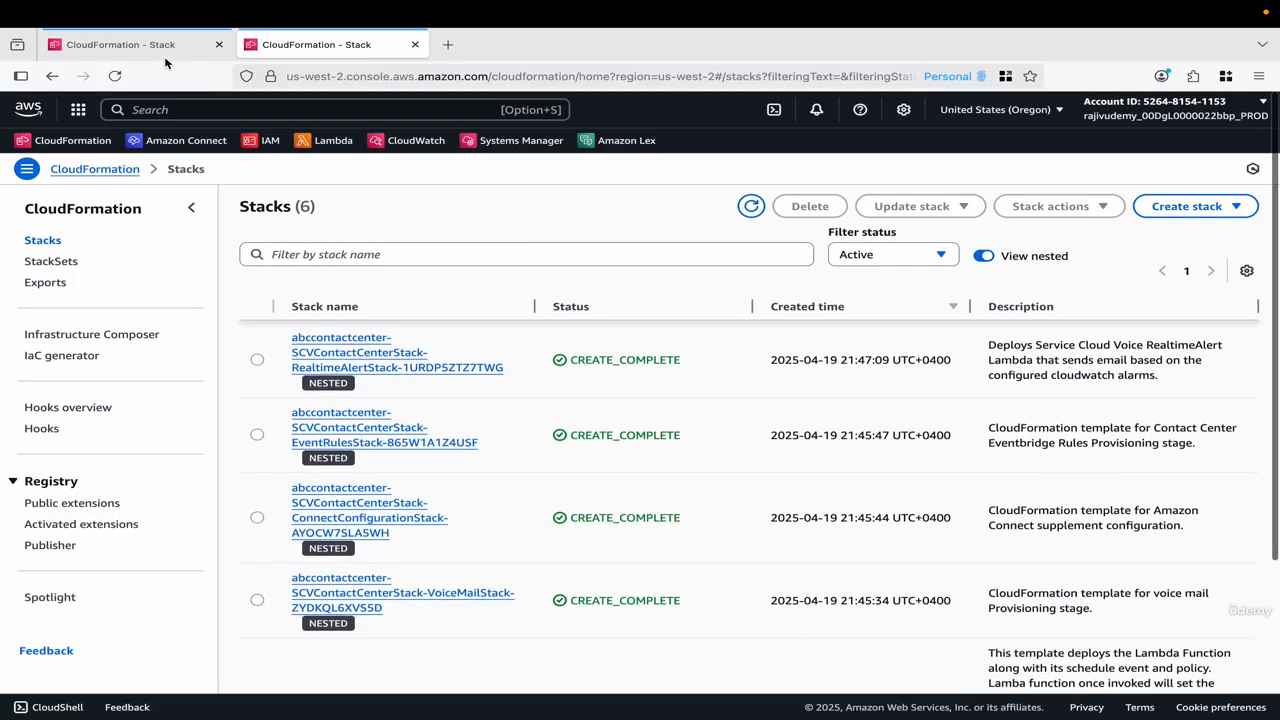
Return to the N. Virginia stacks and refresh the list to follow the SCVTenantStack update.
{"action": "left_click", "coordinate": [160, 47]}
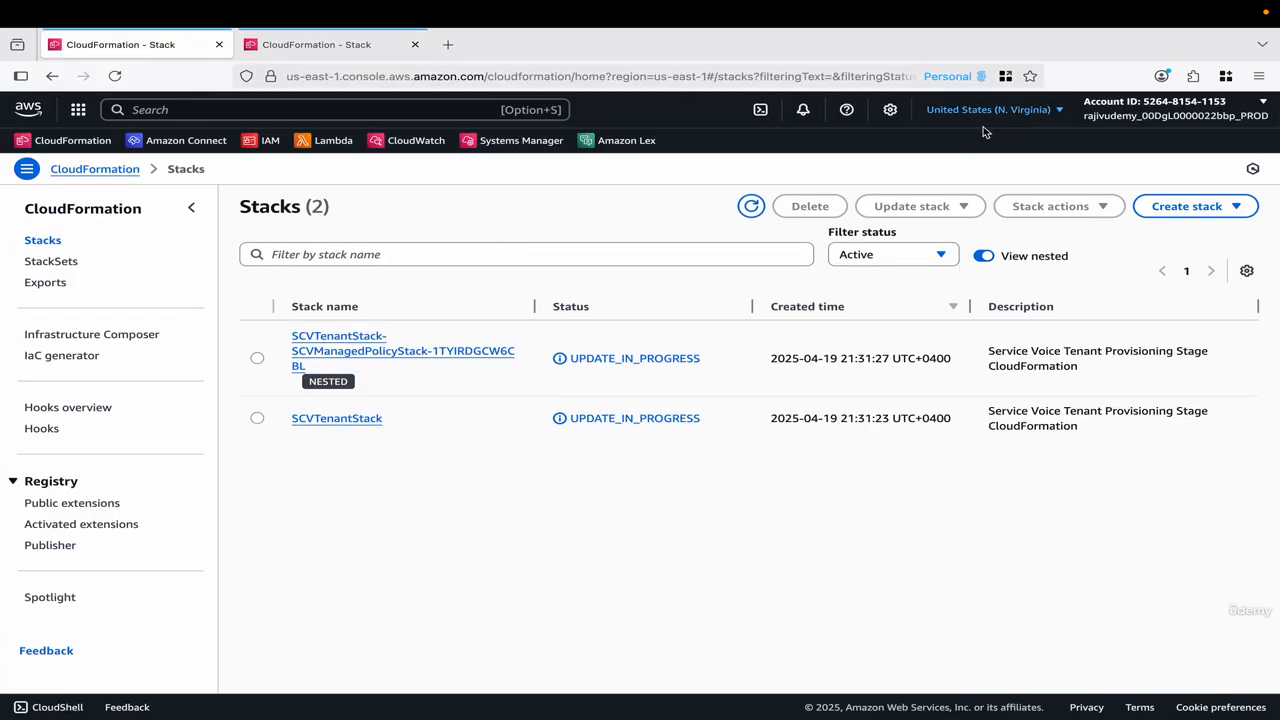
{"action": "left_click", "coordinate": [750, 207]}
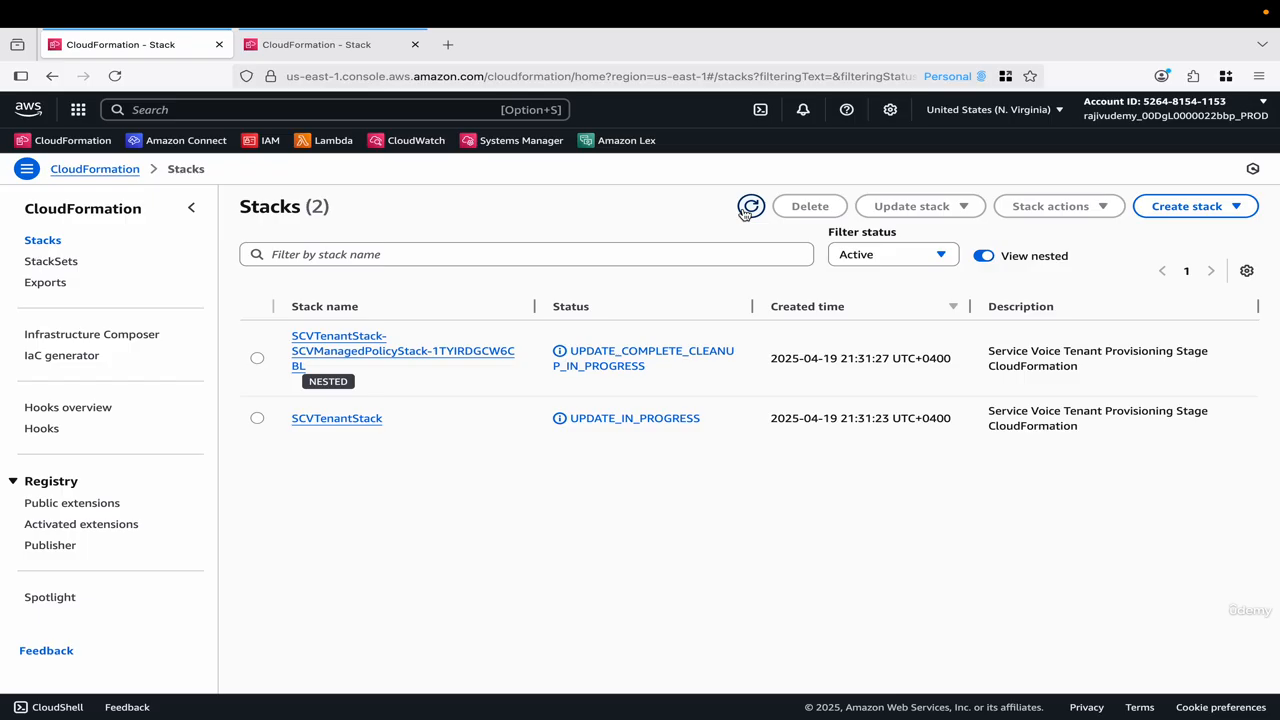
{"action": "left_click", "coordinate": [747, 210]}
{"action": "left_click", "coordinate": [751, 210]}
Switch back to Salesforce and check the version shown in the abccontactcenter details.
{"action": "key", "text": "ctrl+Left"}
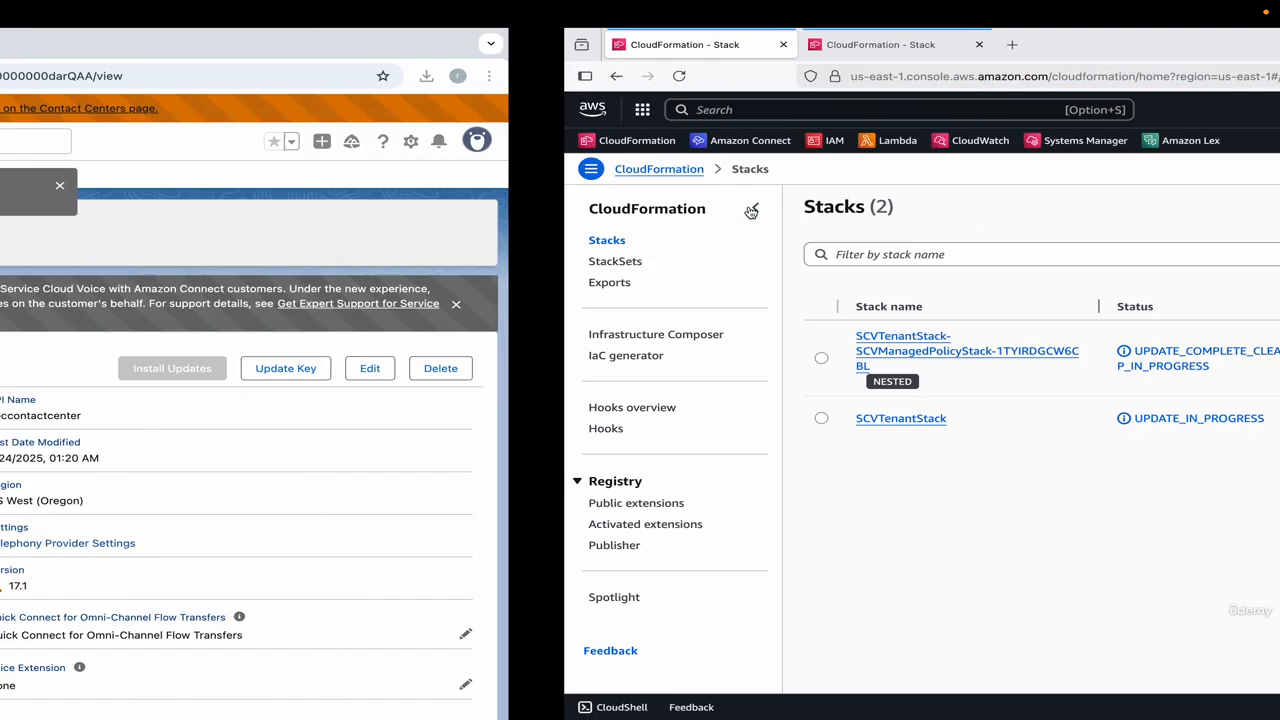
{"action": "left_click_drag", "start_coordinate": [800, 588], "coordinate": [770, 571]}
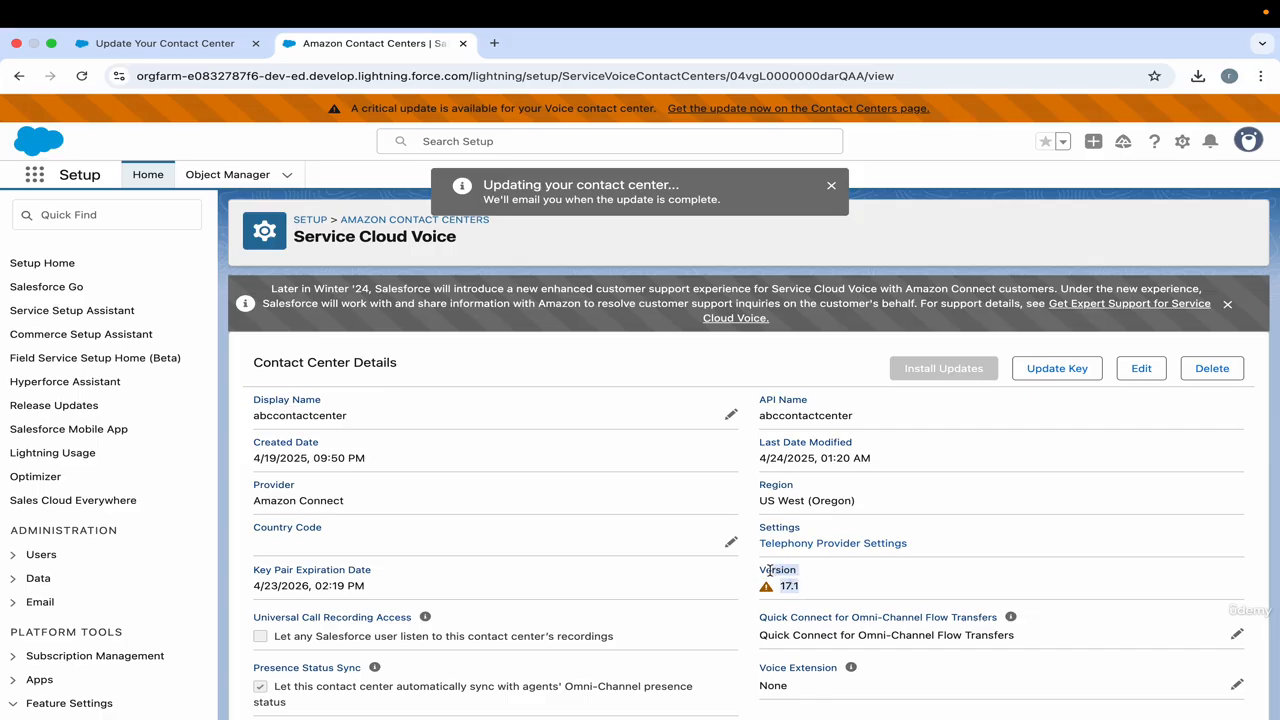
{"action": "left_click", "coordinate": [844, 367]}
Return to AWS CloudFormation, keep refreshing the N. Virginia tenant stacks and check the Oregon stacks to monitor the update.
{"action": "key", "text": "ctrl+Right"}
{"action": "left_click", "coordinate": [751, 209]}
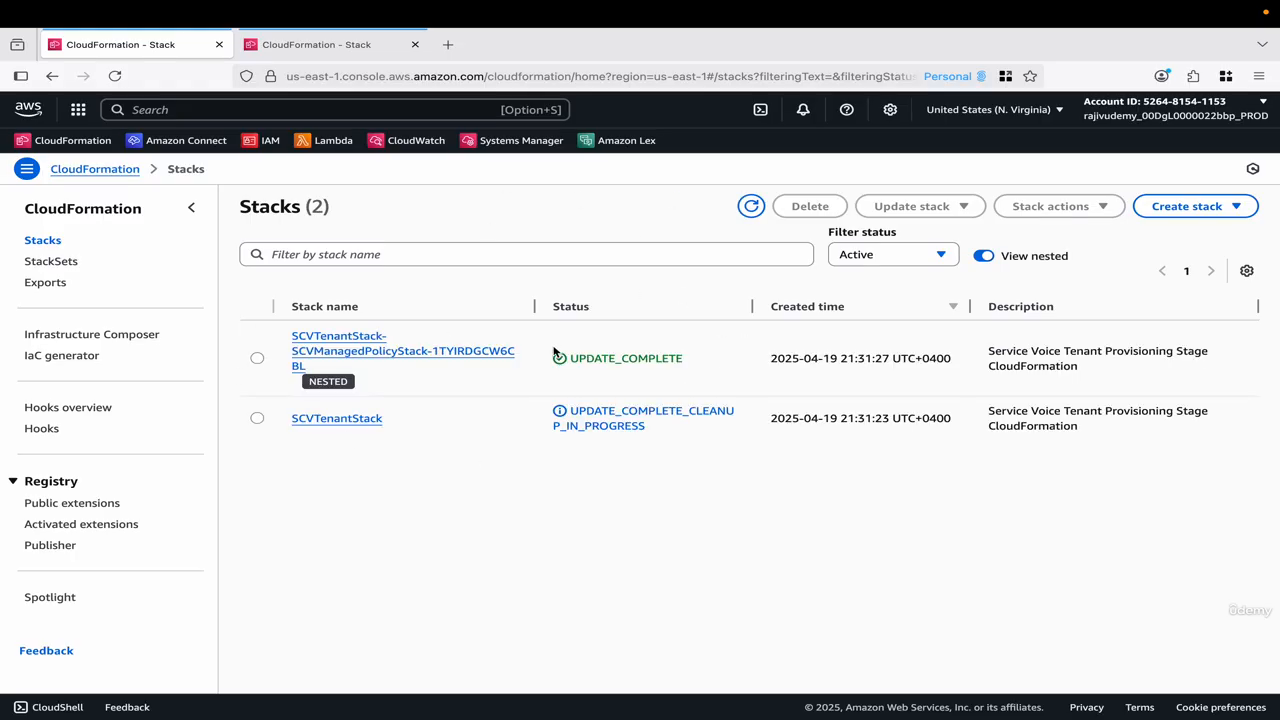
{"action": "left_click", "coordinate": [751, 207]}
{"action": "left_click", "coordinate": [751, 208]}
{"action": "left_click", "coordinate": [751, 208]}
{"action": "left_click", "coordinate": [325, 47]}
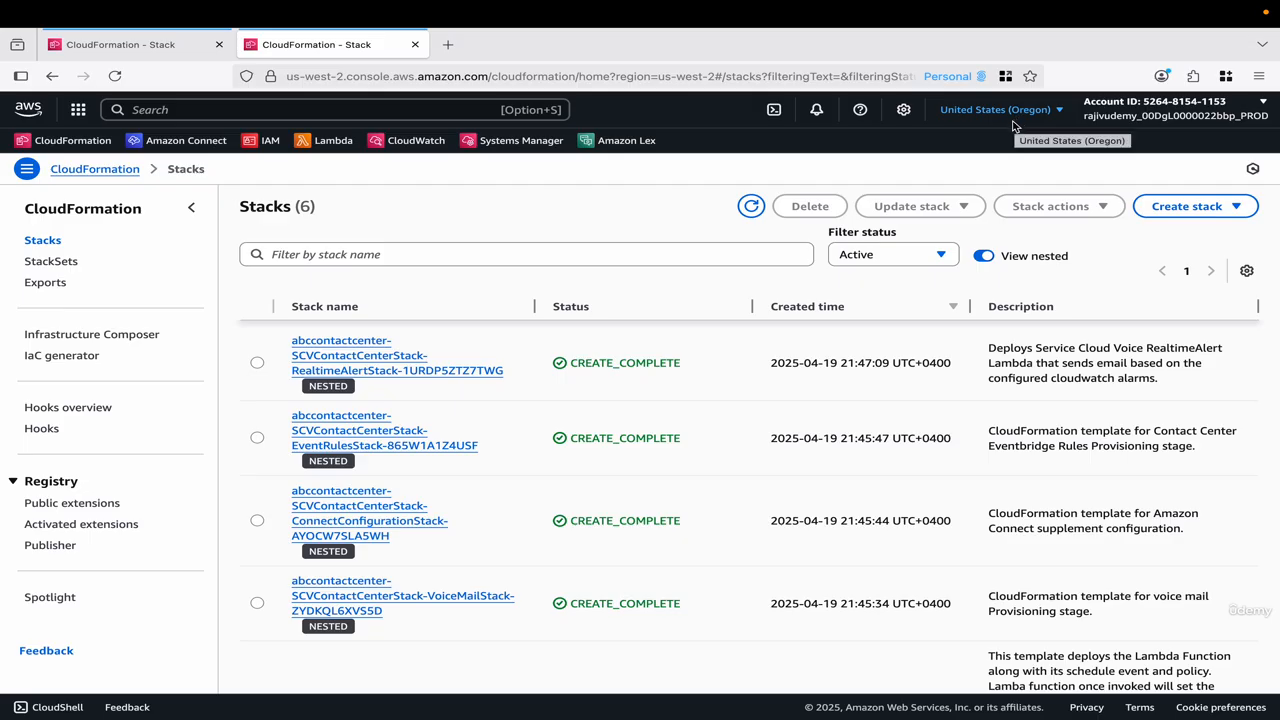
{"action": "left_click", "coordinate": [130, 44]}
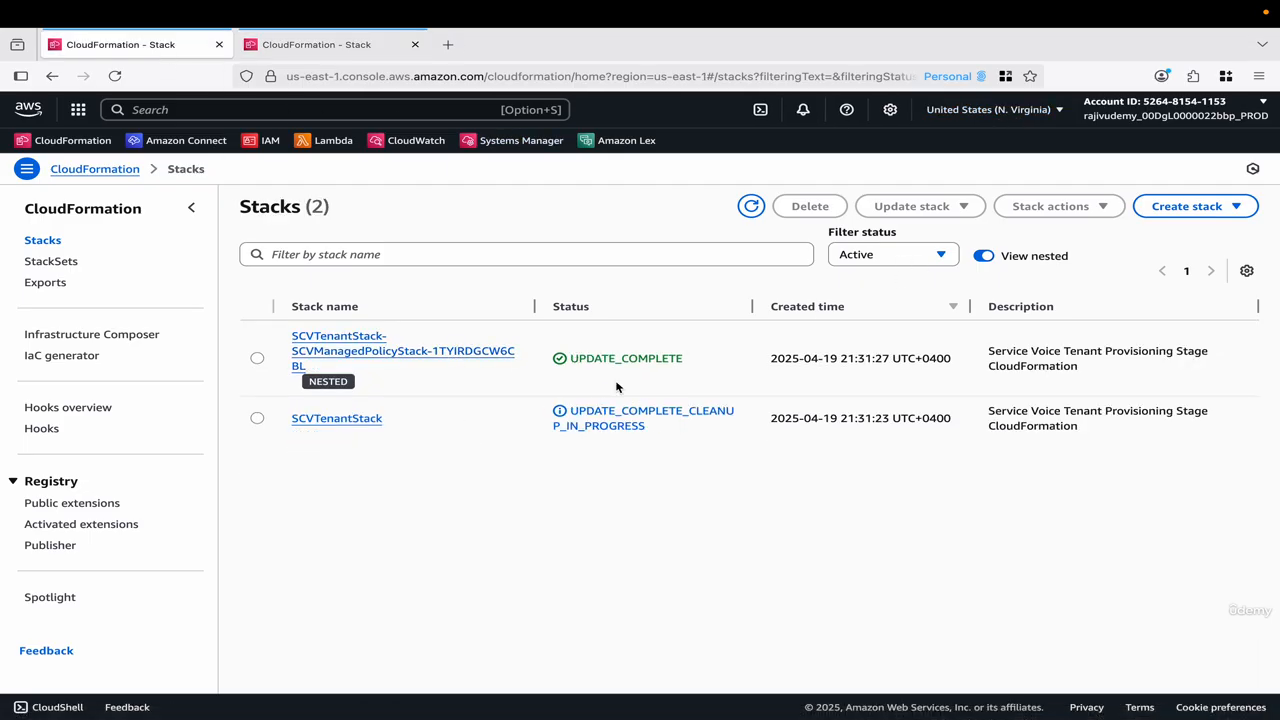
{"action": "left_click", "coordinate": [752, 208]}
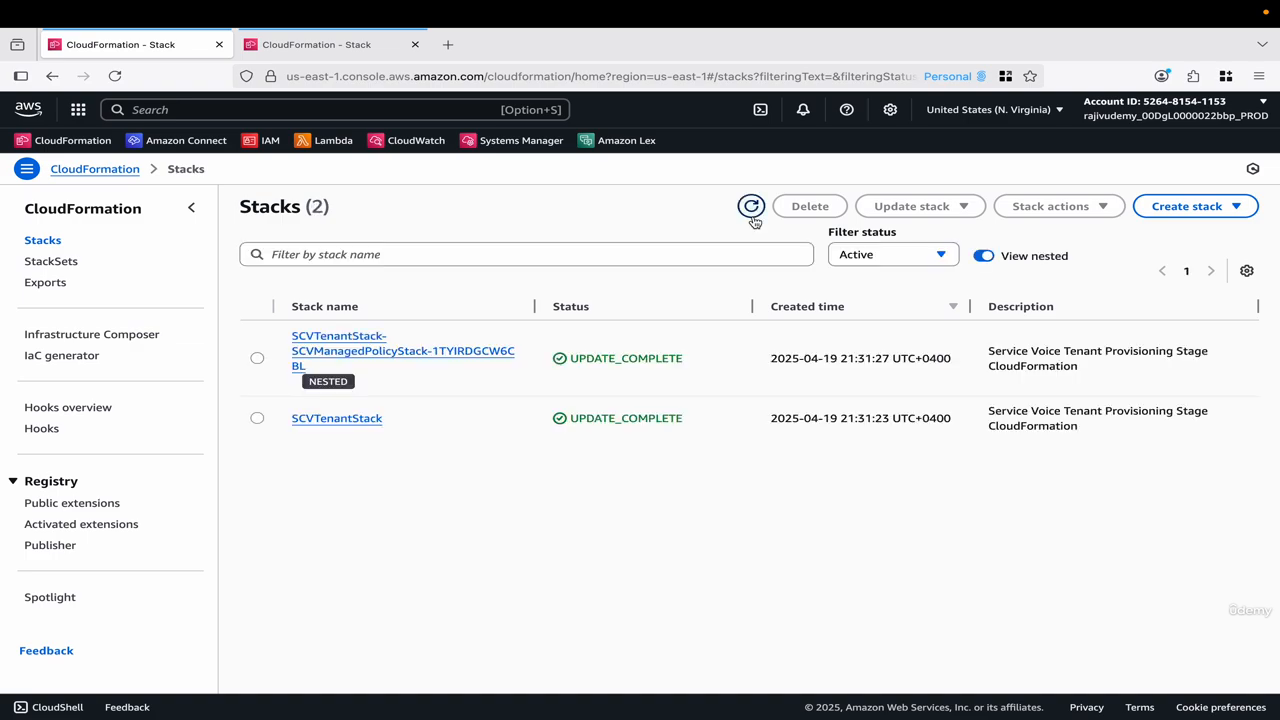
Refresh the Oregon stacks and hide the nested stacks to check the main contact center stack's status.
{"action": "left_click", "coordinate": [351, 48]}
{"action": "left_click", "coordinate": [749, 208]}
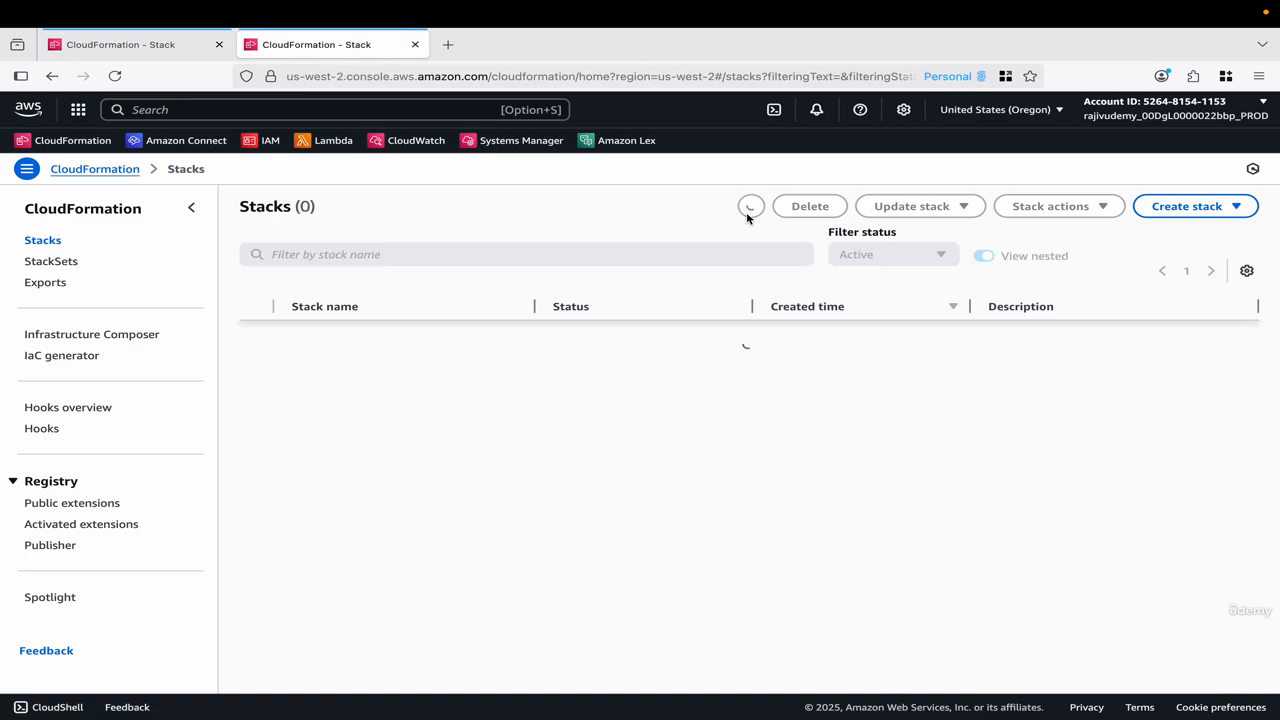
{"action": "left_click", "coordinate": [750, 208]}
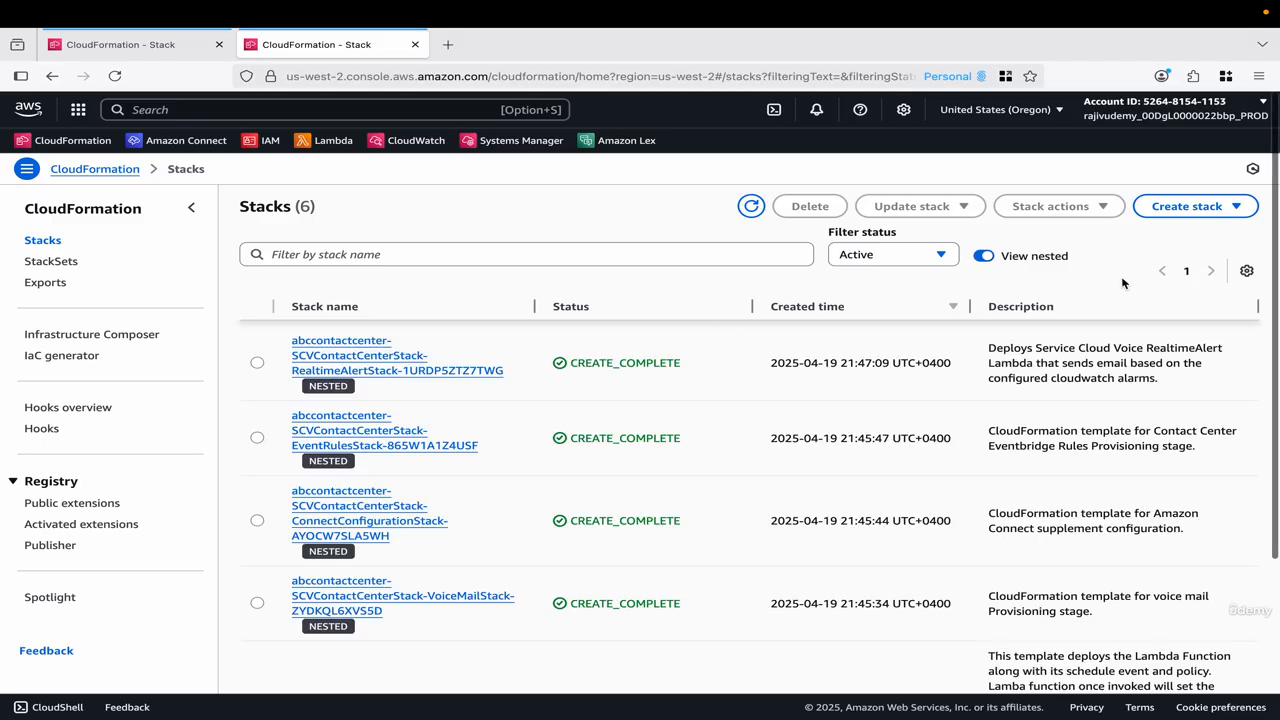
{"action": "left_click", "coordinate": [985, 258]}
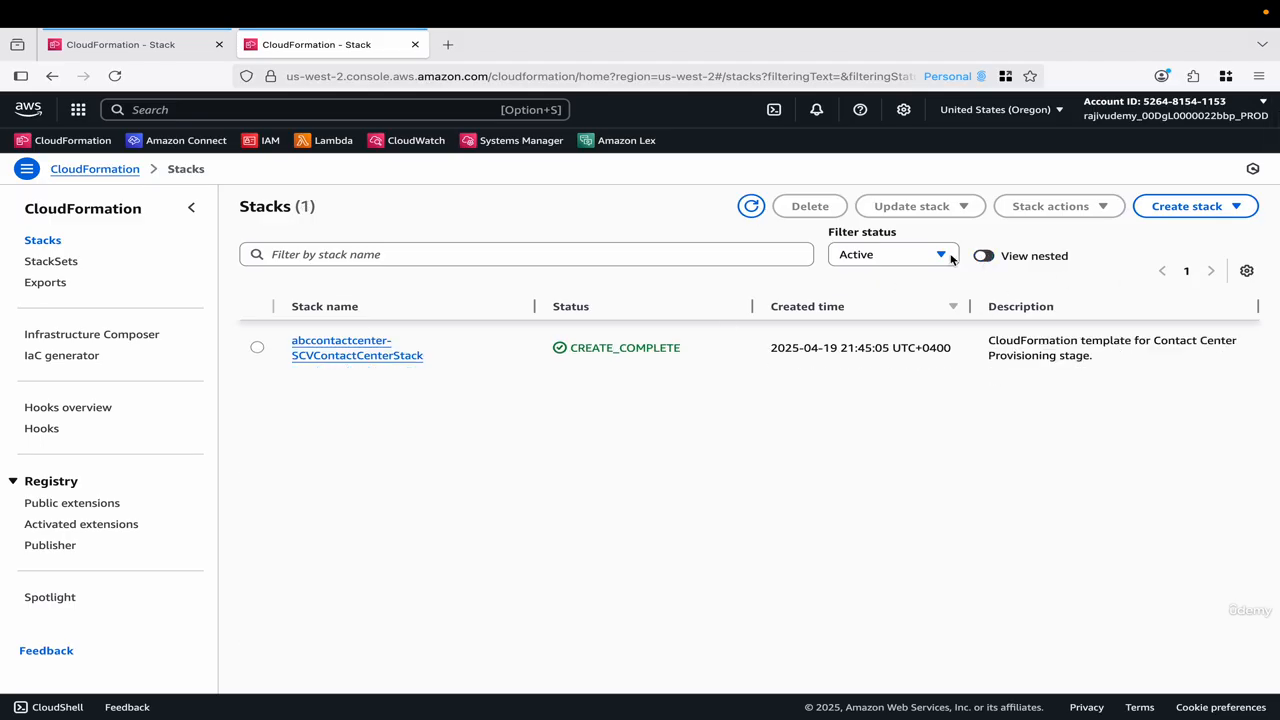
{"action": "left_click", "coordinate": [751, 208]}
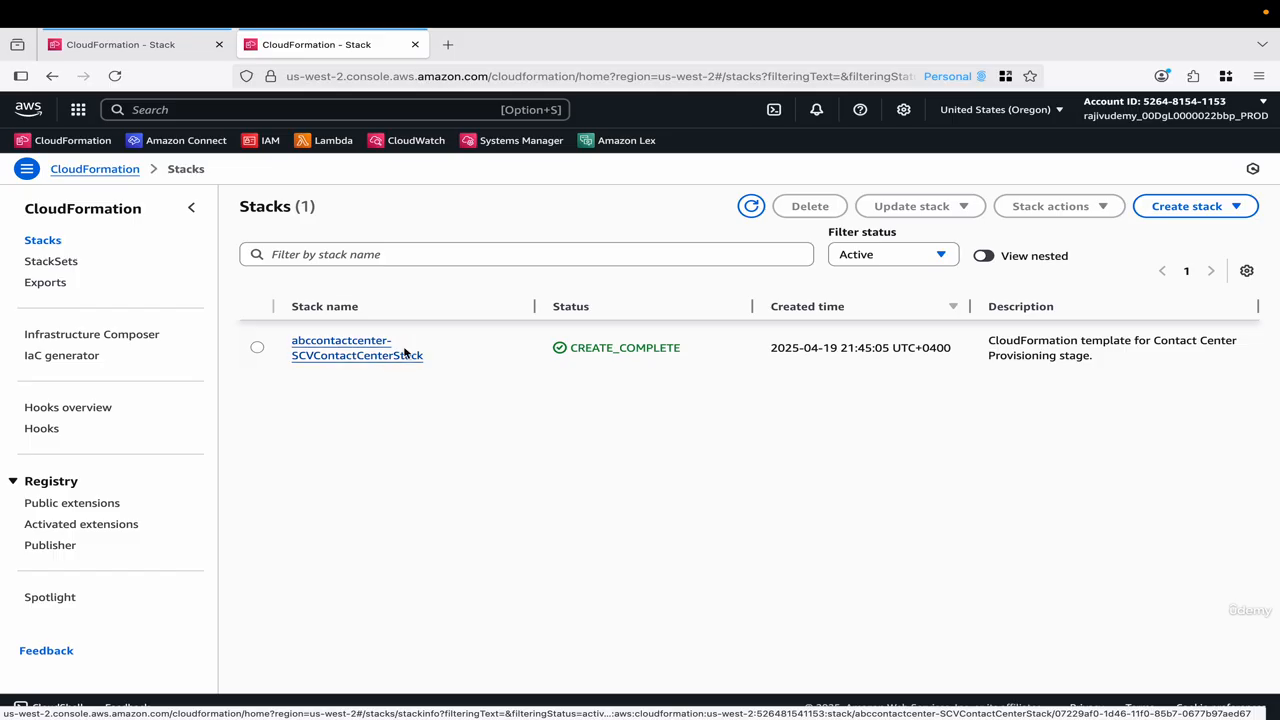
{"action": "left_click", "coordinate": [985, 256]}
{"action": "left_click", "coordinate": [985, 256]}
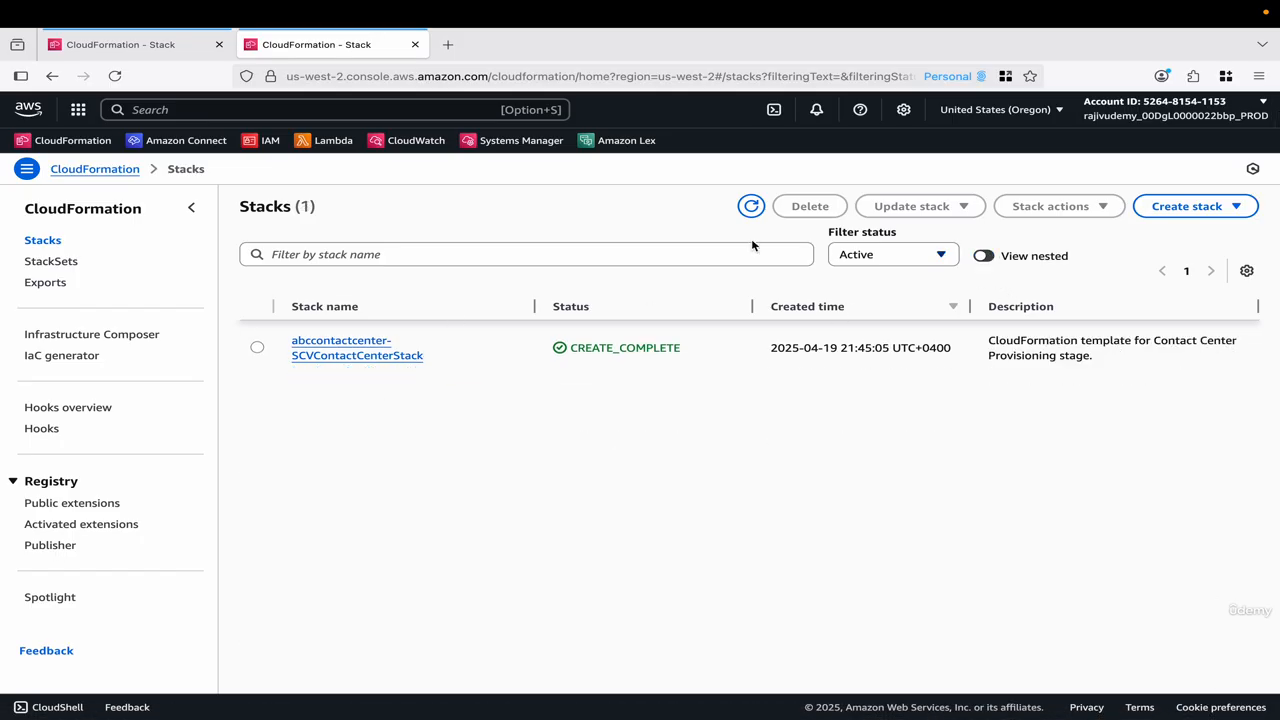
Keep refreshing the Oregon list to follow abccontactcenter-SCVContactCenterStack, checking the N. Virginia stacks in between.
{"action": "left_click", "coordinate": [751, 206]}
{"action": "left_click", "coordinate": [754, 207]}
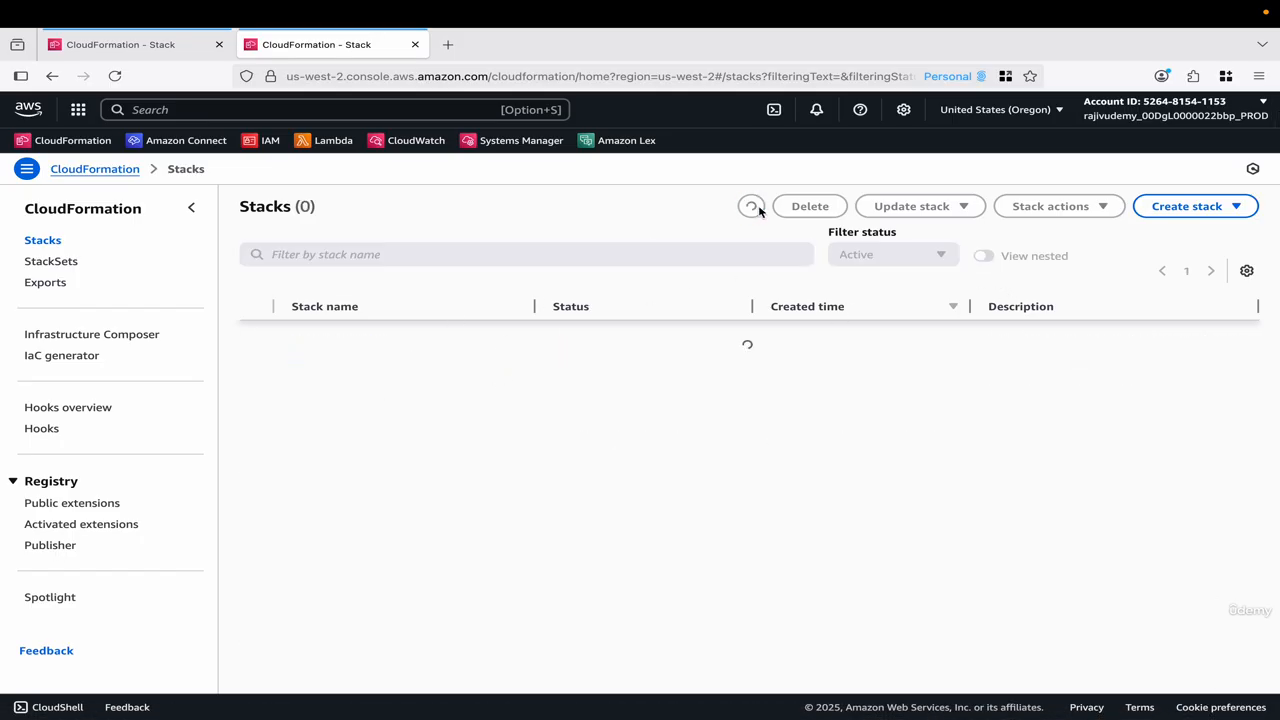
{"action": "left_click", "coordinate": [752, 207]}
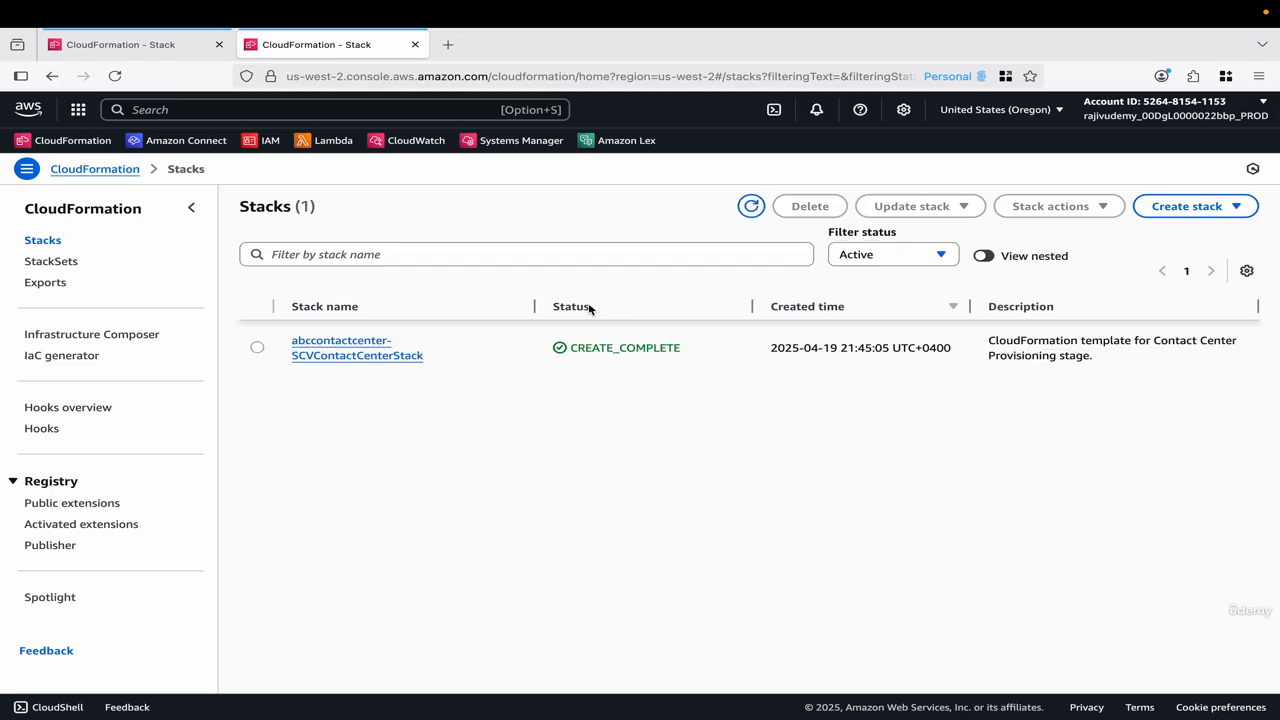
{"action": "left_click", "coordinate": [153, 53]}
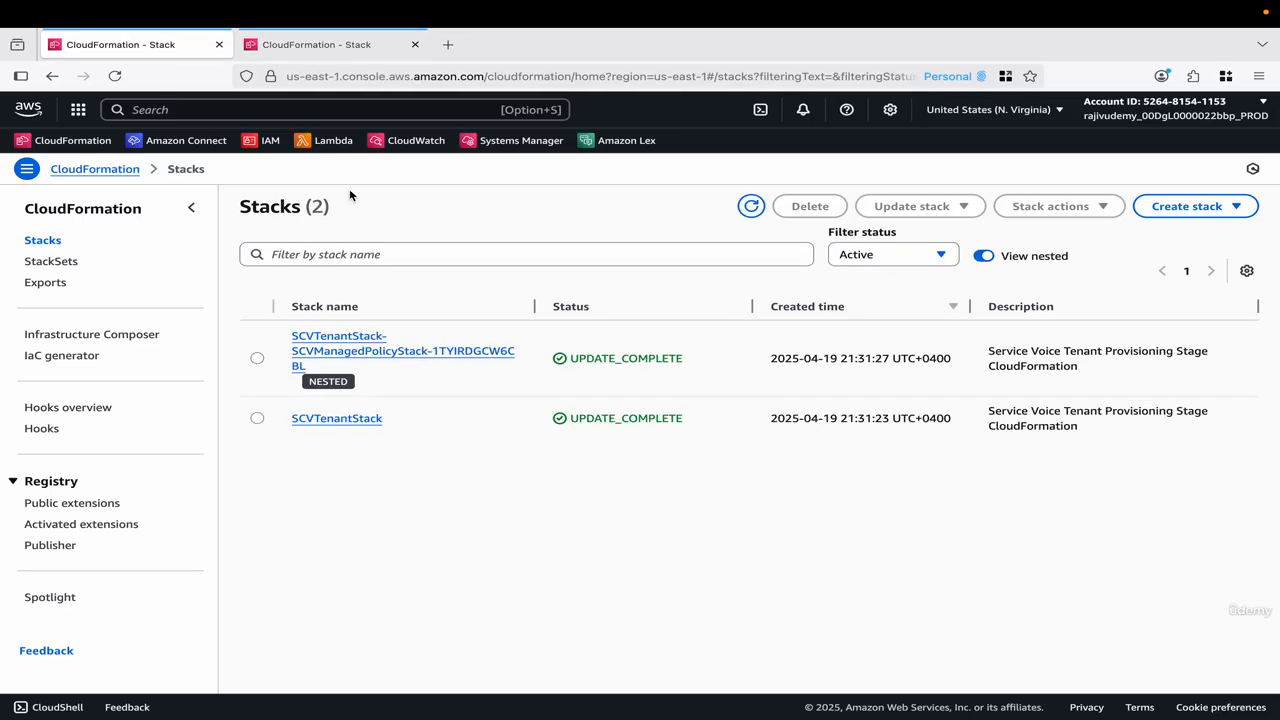
{"action": "left_click", "coordinate": [366, 43]}
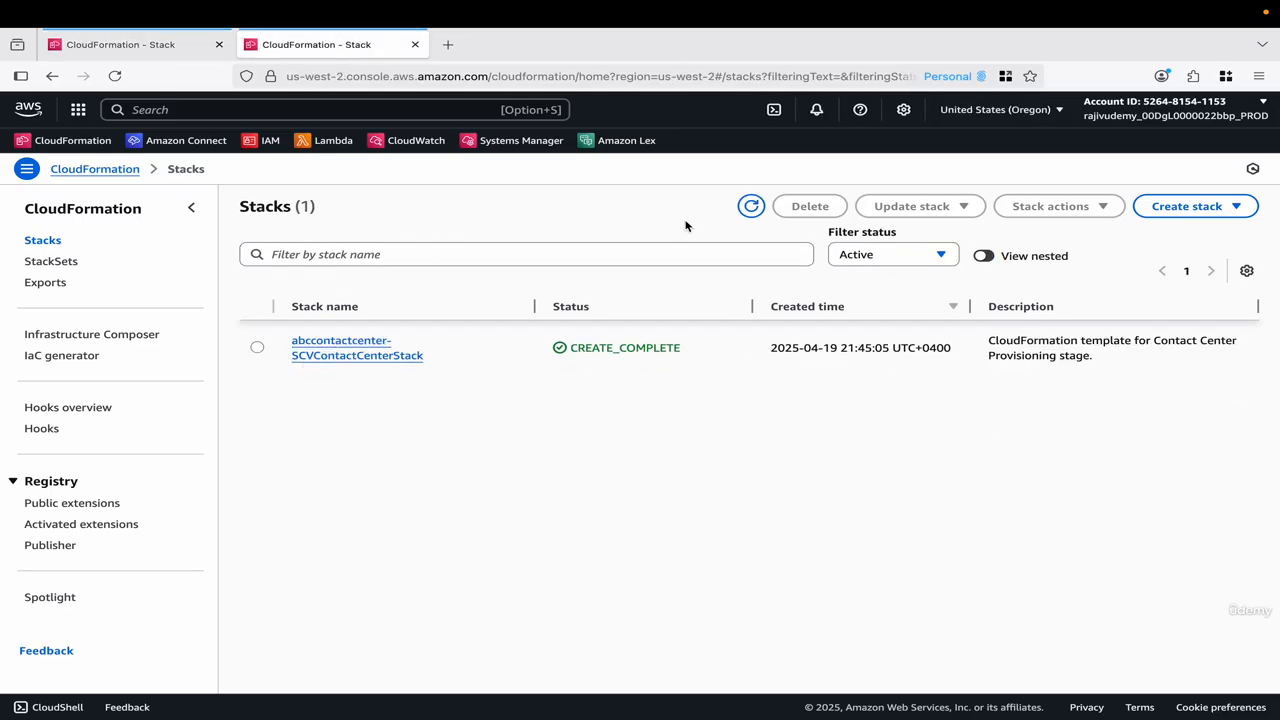
{"action": "left_click", "coordinate": [751, 208]}
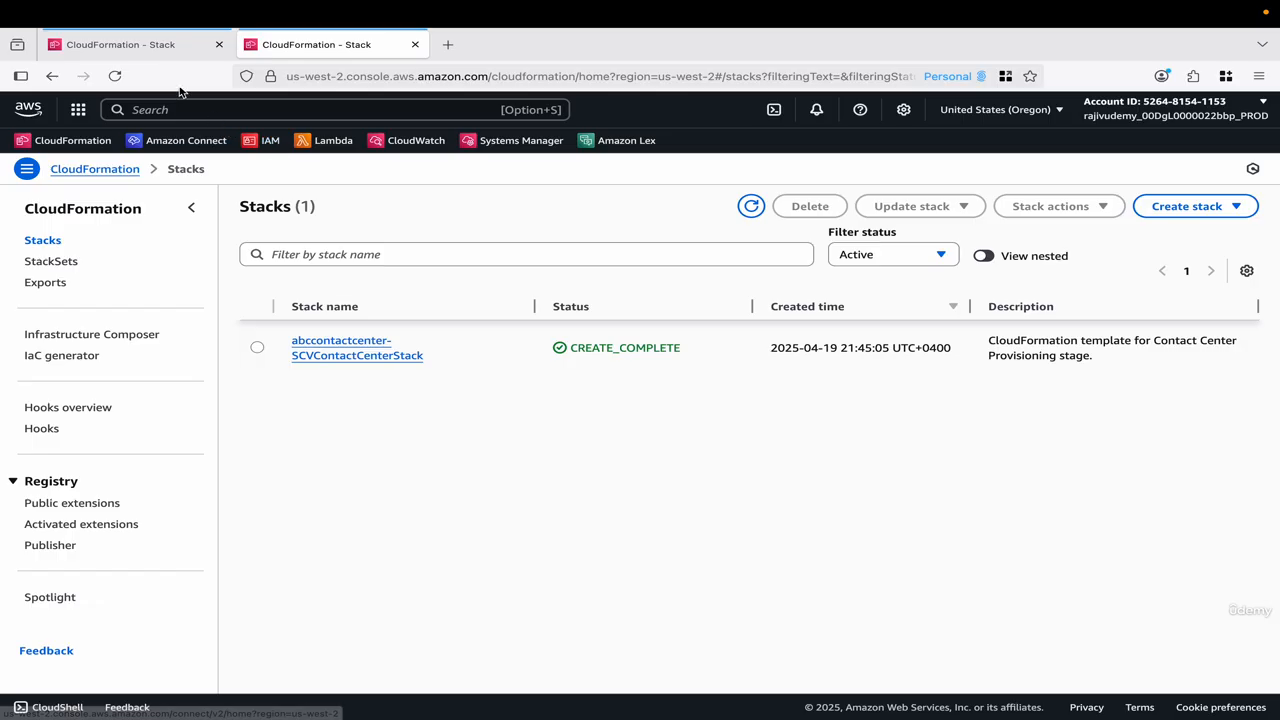
Open SCVTenantStack in the N. Virginia region and review its events from the 2025-08-16 update, from start to completion.
{"action": "left_click", "coordinate": [160, 48]}
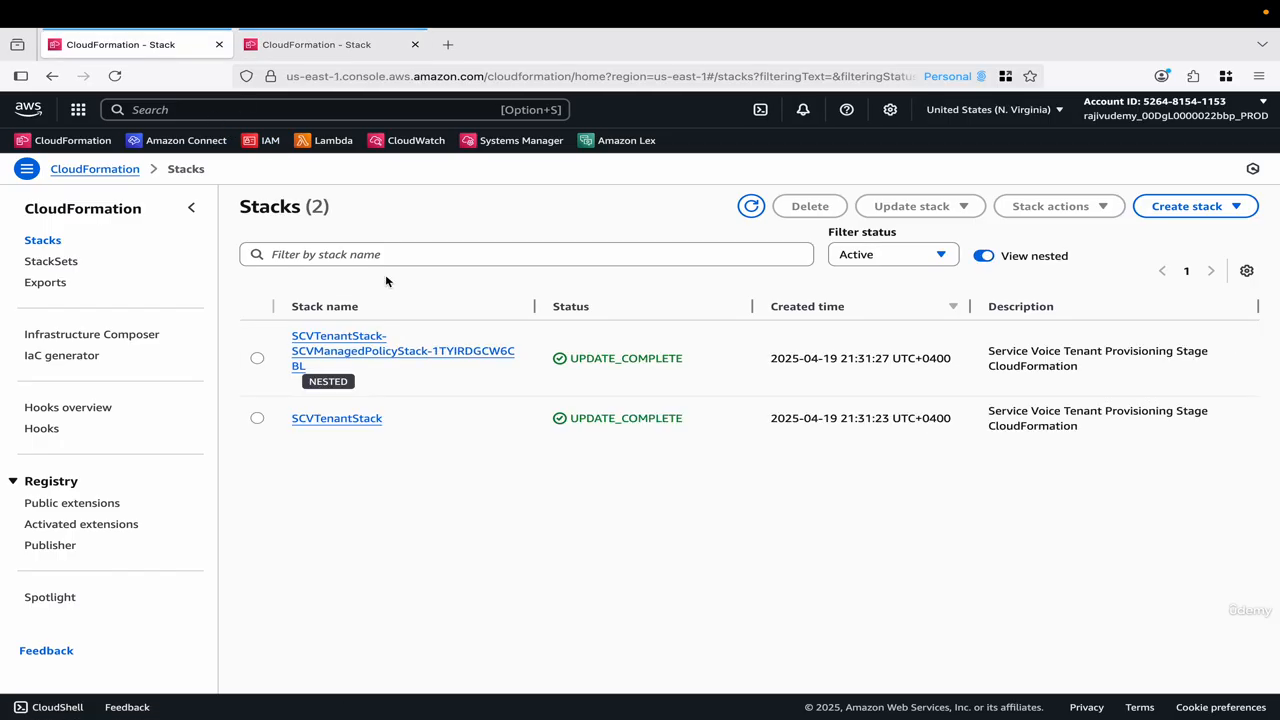
{"action": "left_click", "coordinate": [366, 420]}
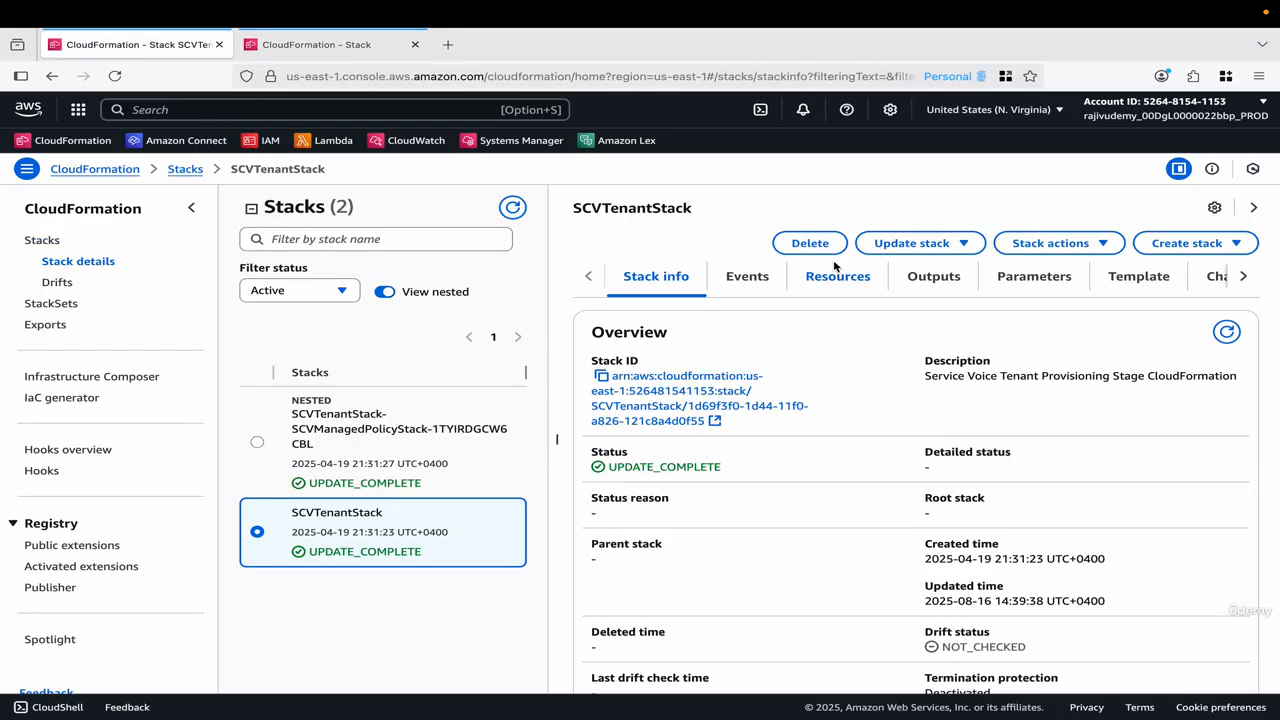
{"action": "left_click", "coordinate": [758, 285]}
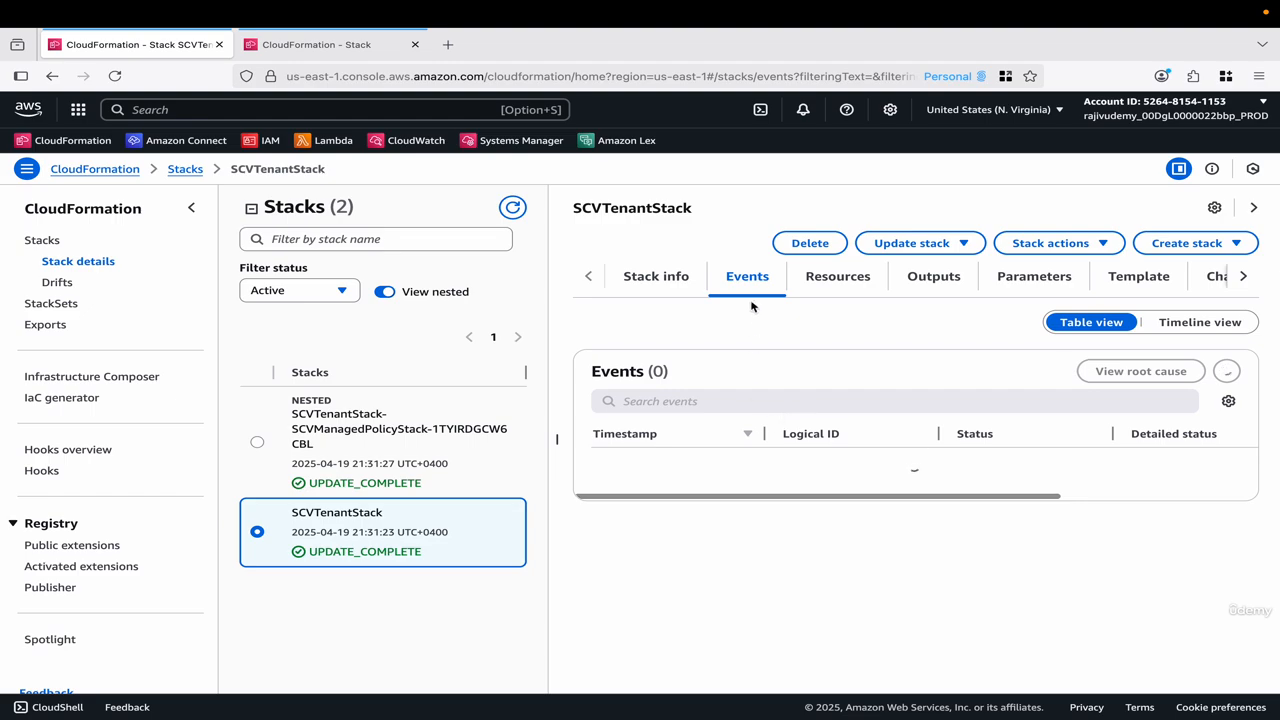
{"action": "scroll", "coordinate": [825, 567], "scroll_direction": "down", "scroll_amount": 15}
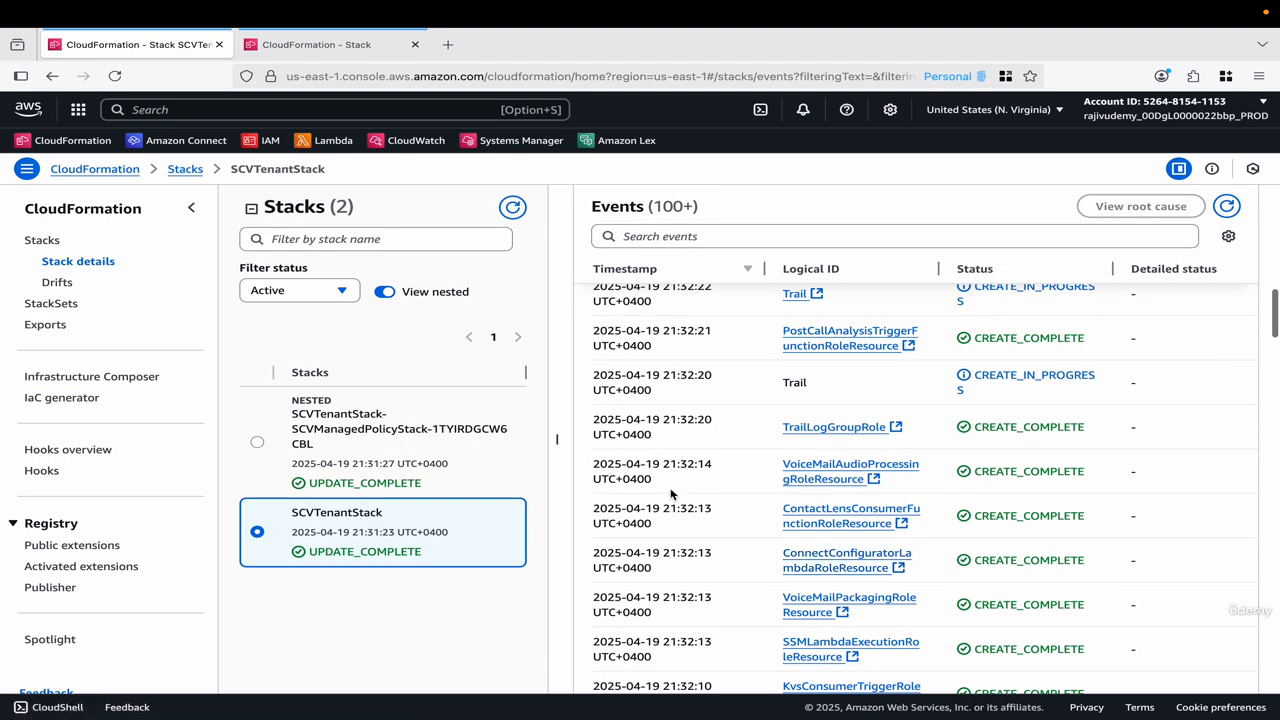
{"action": "scroll", "coordinate": [663, 511], "scroll_direction": "up", "scroll_amount": 5}
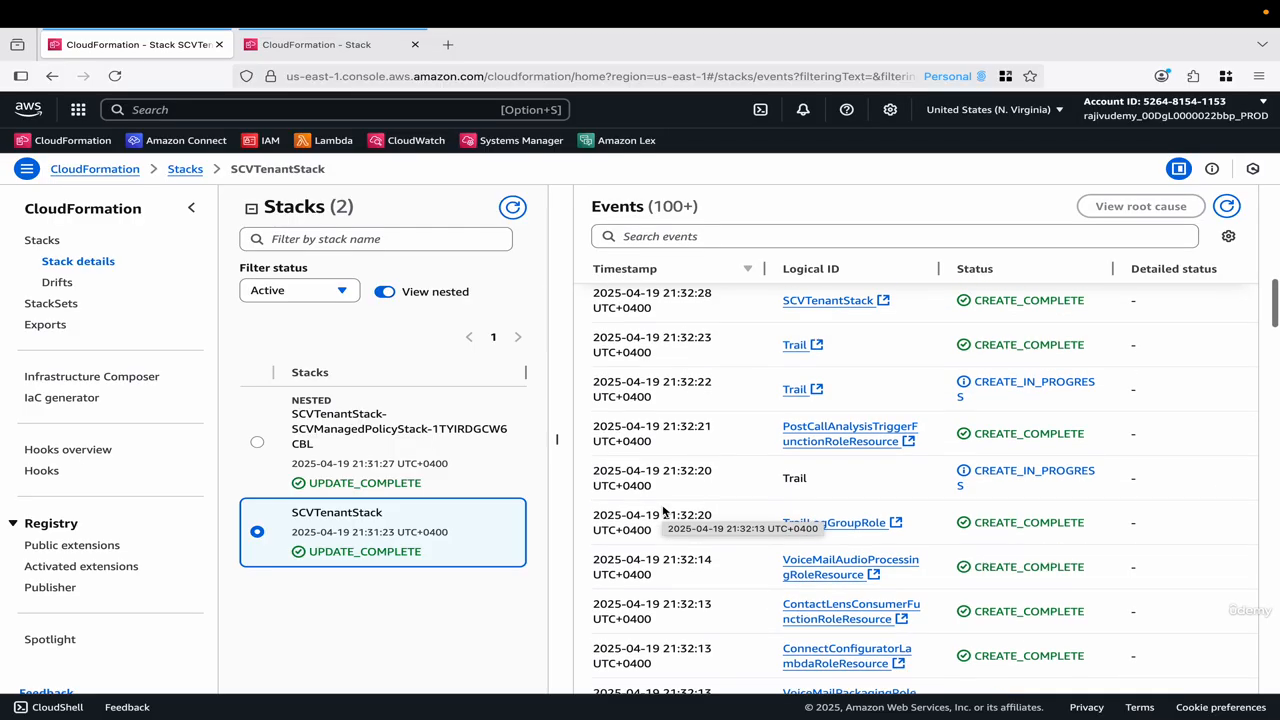
{"action": "scroll", "coordinate": [662, 511], "scroll_direction": "up", "scroll_amount": 5}
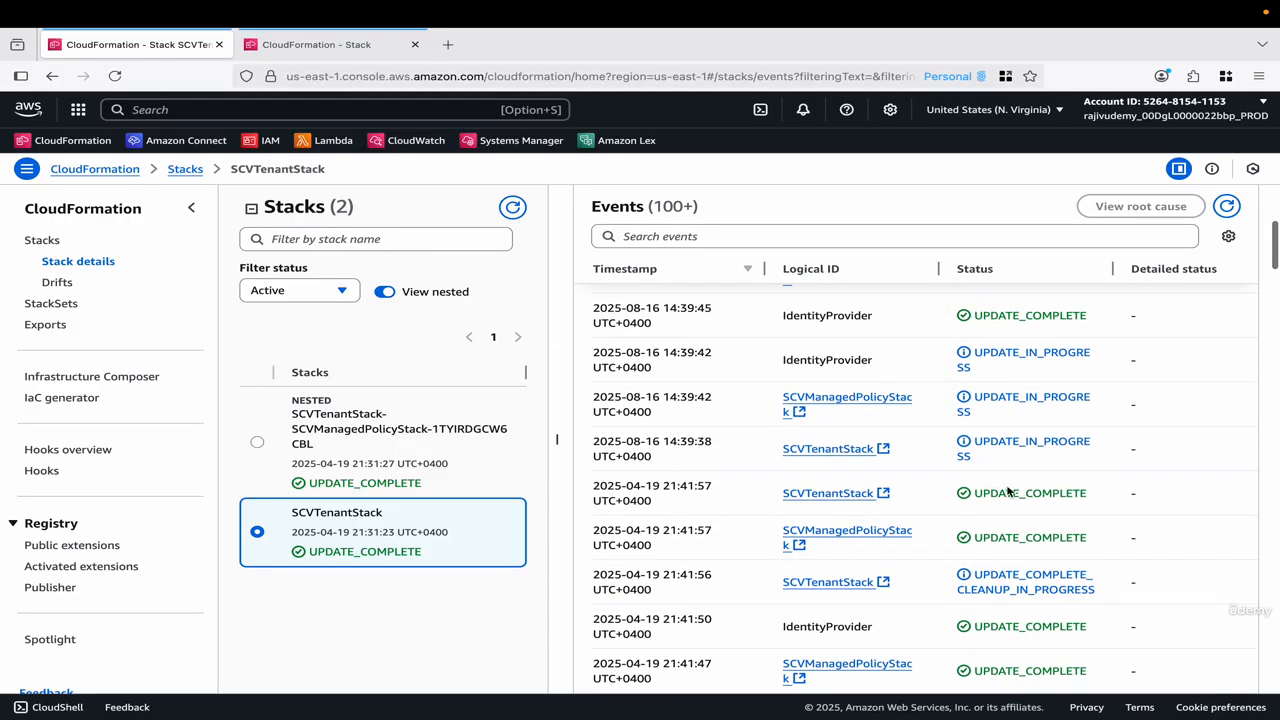
{"action": "left_click_drag", "start_coordinate": [993, 463], "coordinate": [979, 449]}
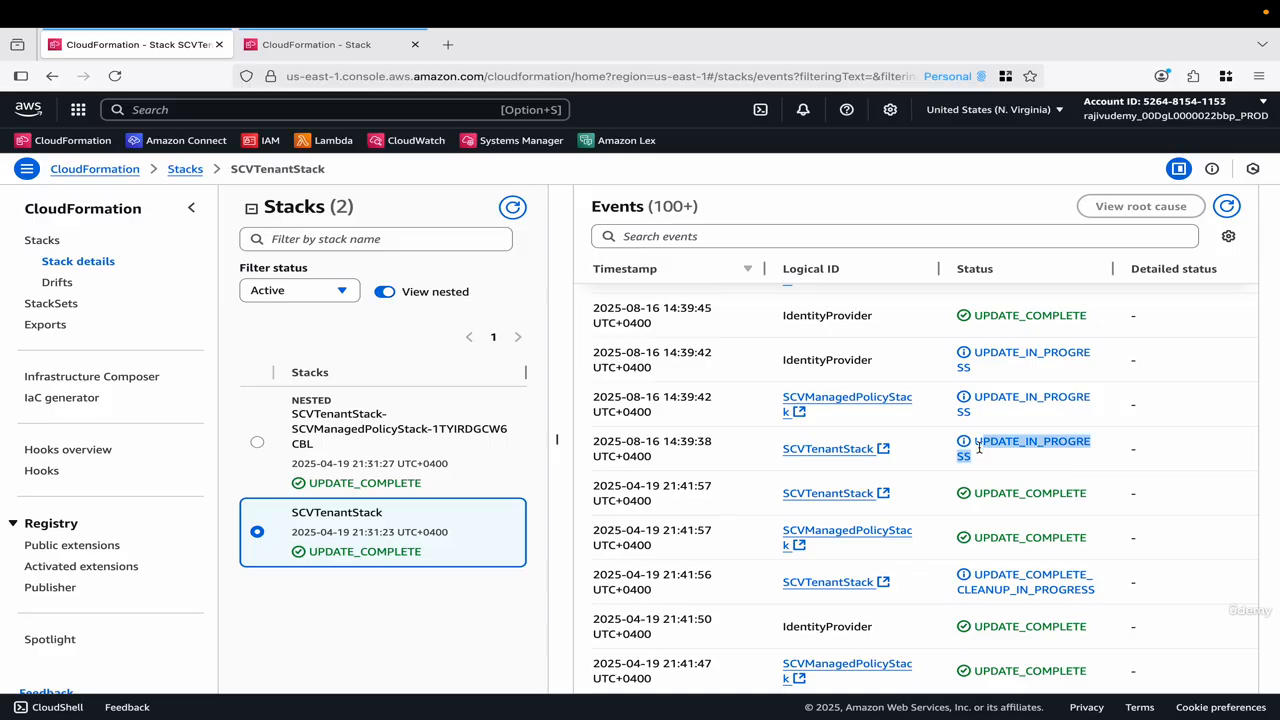
{"action": "triple_click", "coordinate": [658, 450]}
{"action": "scroll", "coordinate": [656, 452], "scroll_direction": "up", "scroll_amount": 1}
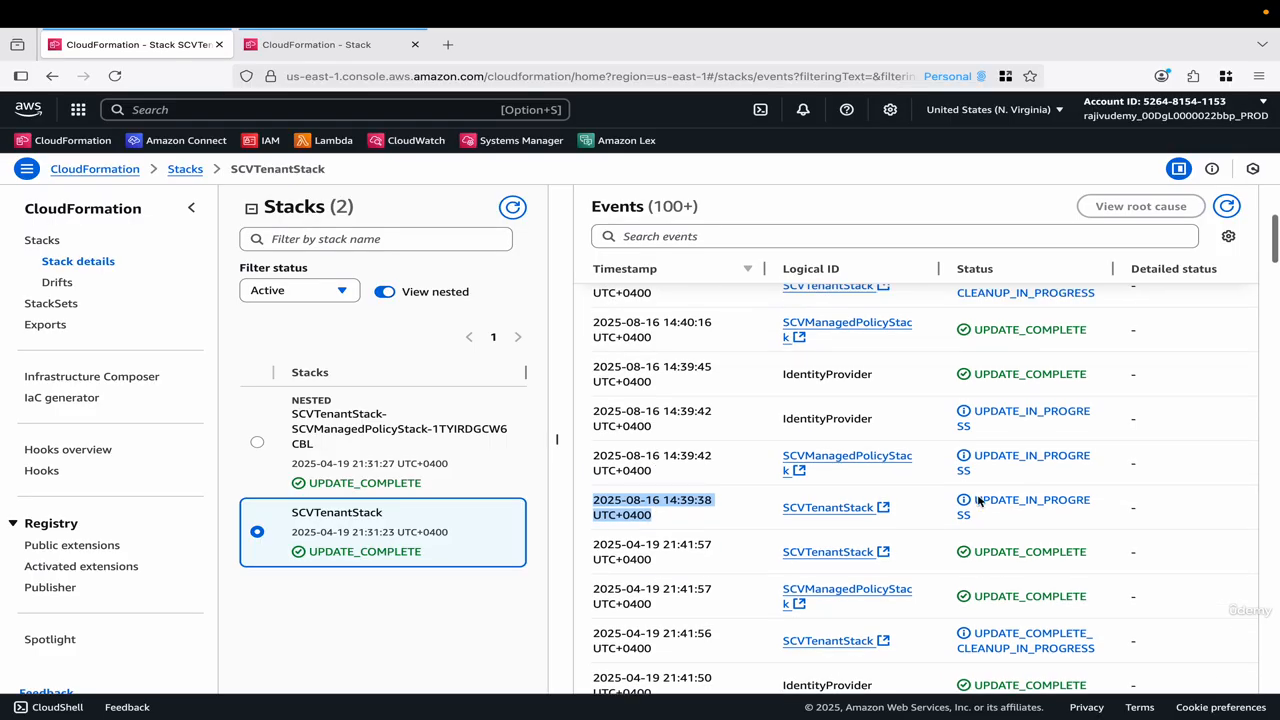
{"action": "scroll", "coordinate": [862, 425], "scroll_direction": "up", "scroll_amount": 1}
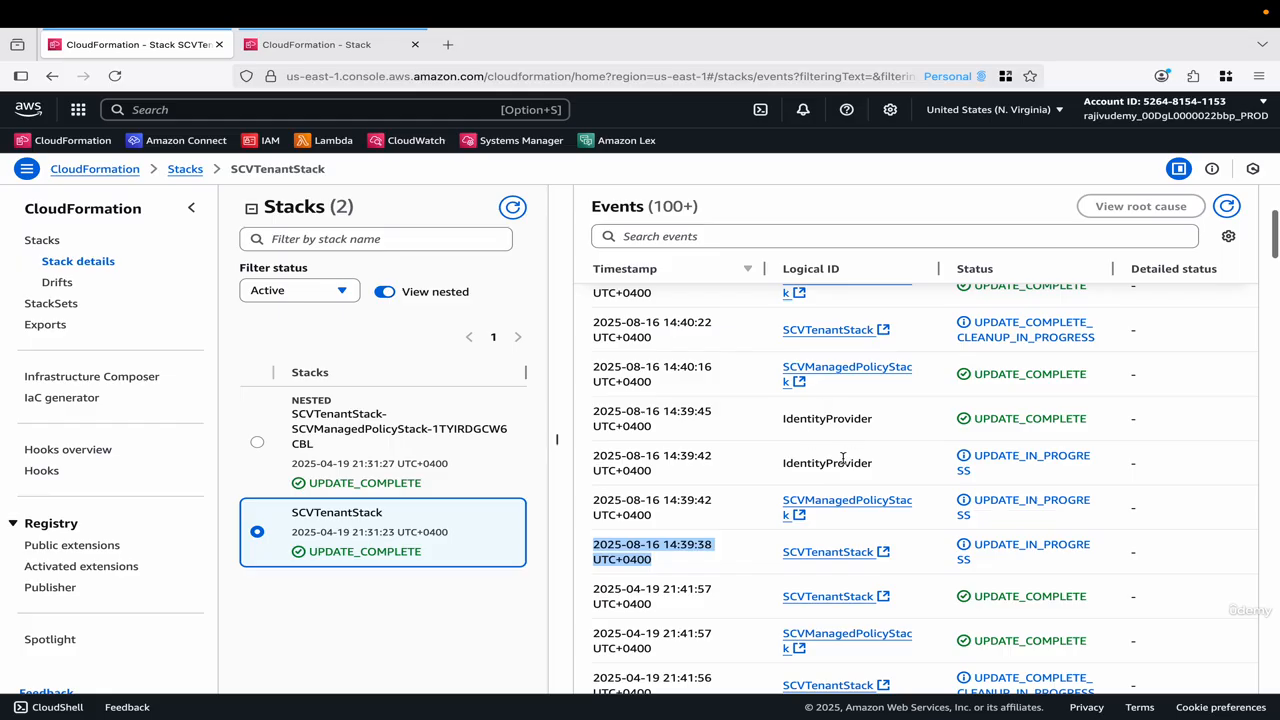
{"action": "scroll", "coordinate": [843, 458], "scroll_direction": "up", "scroll_amount": 1}
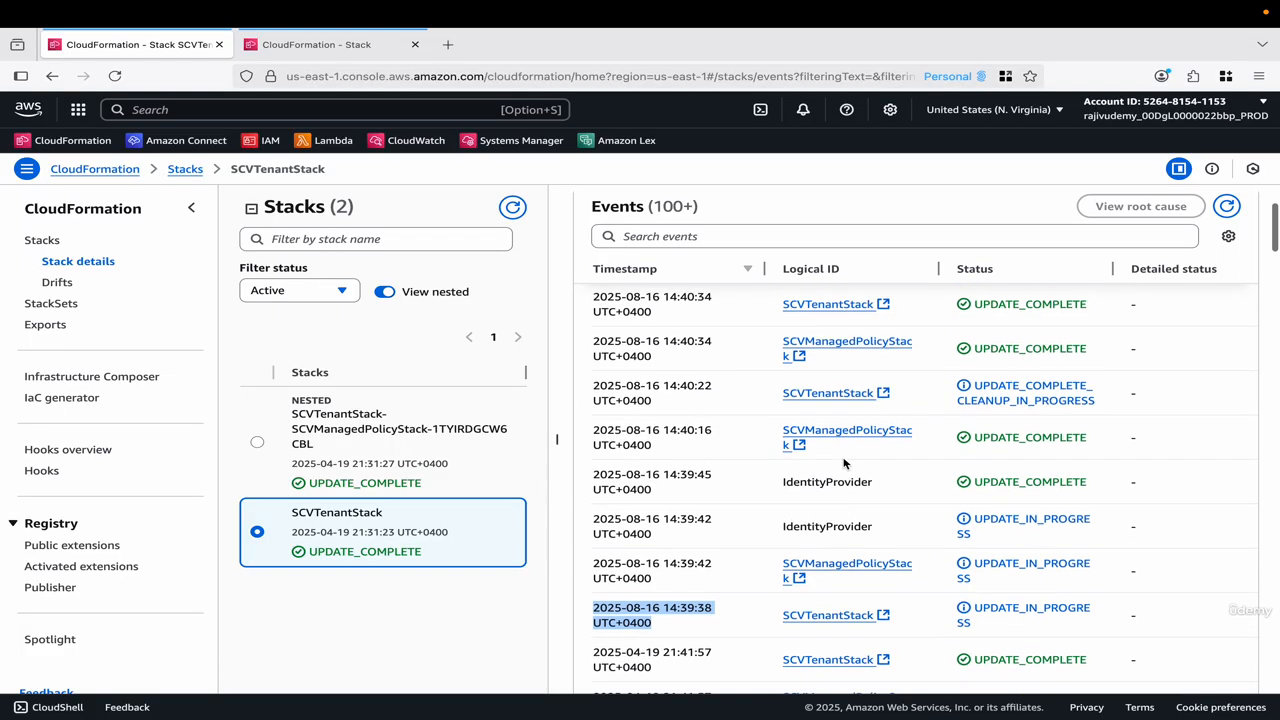
{"action": "scroll", "coordinate": [843, 463], "scroll_direction": "up", "scroll_amount": 1}
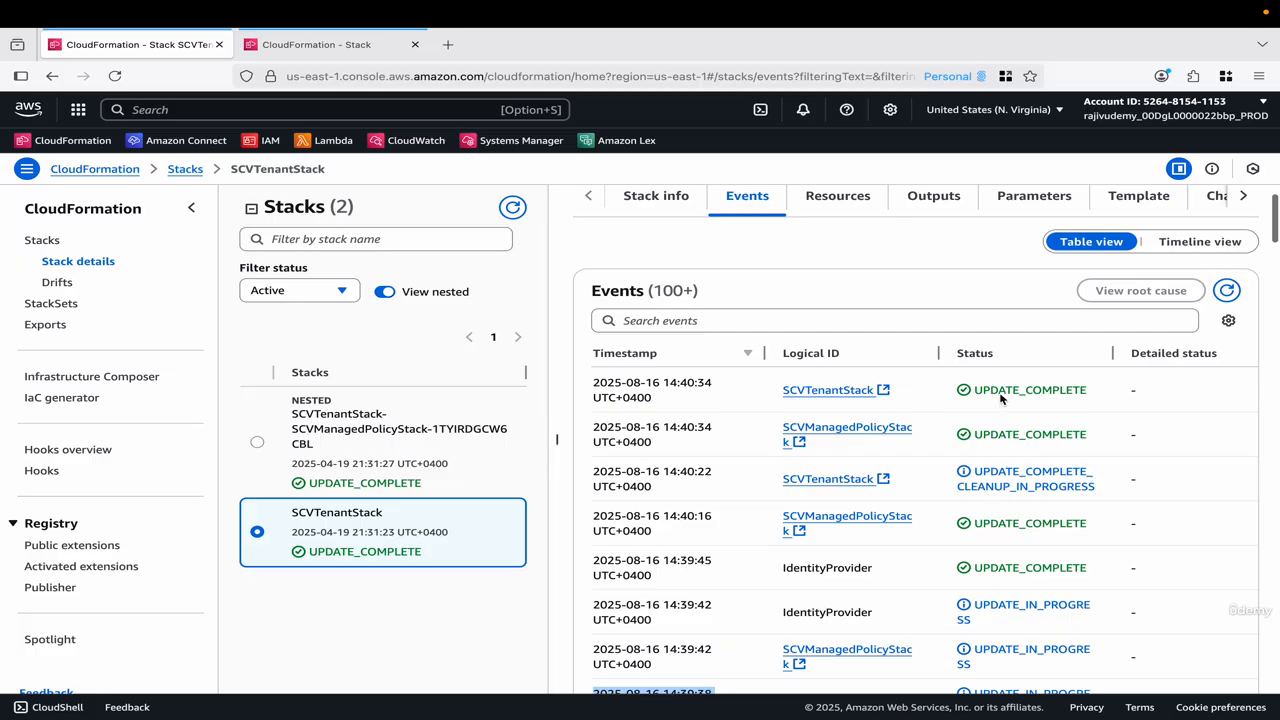
Check the status in SCVTenantStack's stack info overview, look in on its resources, and return to the overview.
{"action": "left_click", "coordinate": [677, 199]}
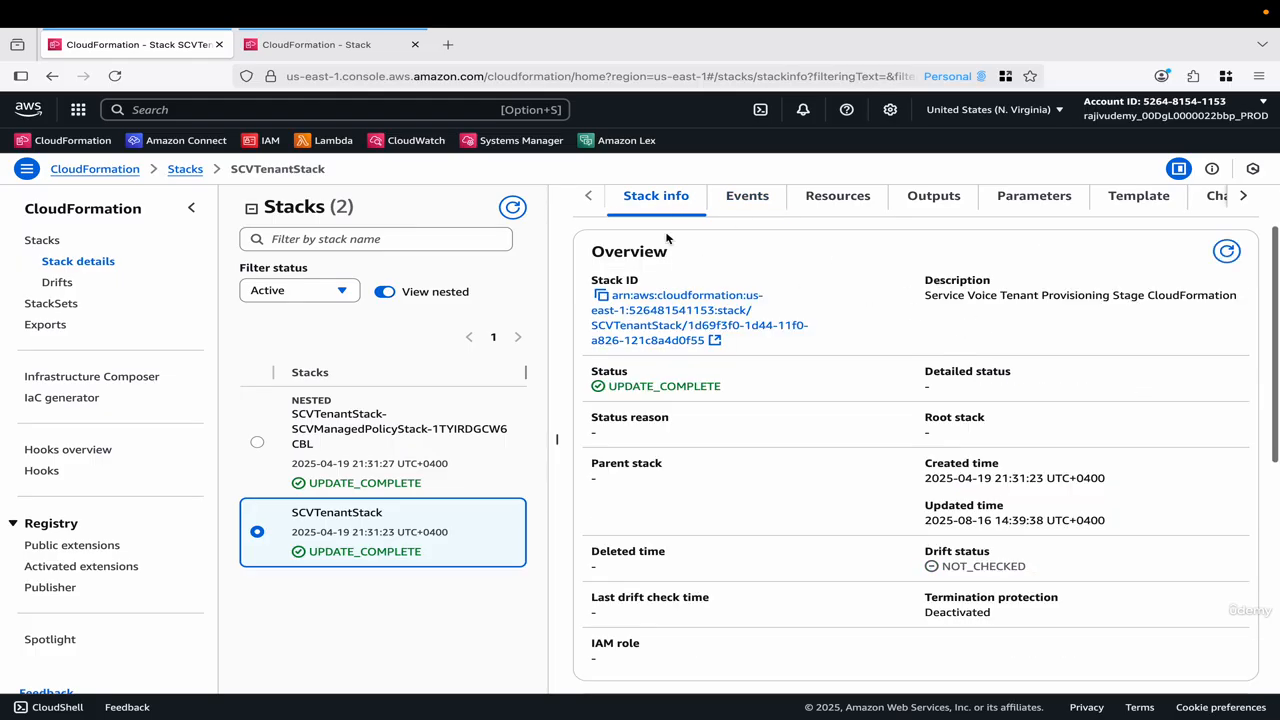
{"action": "left_click_drag", "start_coordinate": [590, 372], "coordinate": [731, 394]}
{"action": "left_click", "coordinate": [740, 396]}
{"action": "scroll", "coordinate": [619, 399], "scroll_direction": "up", "scroll_amount": 2}
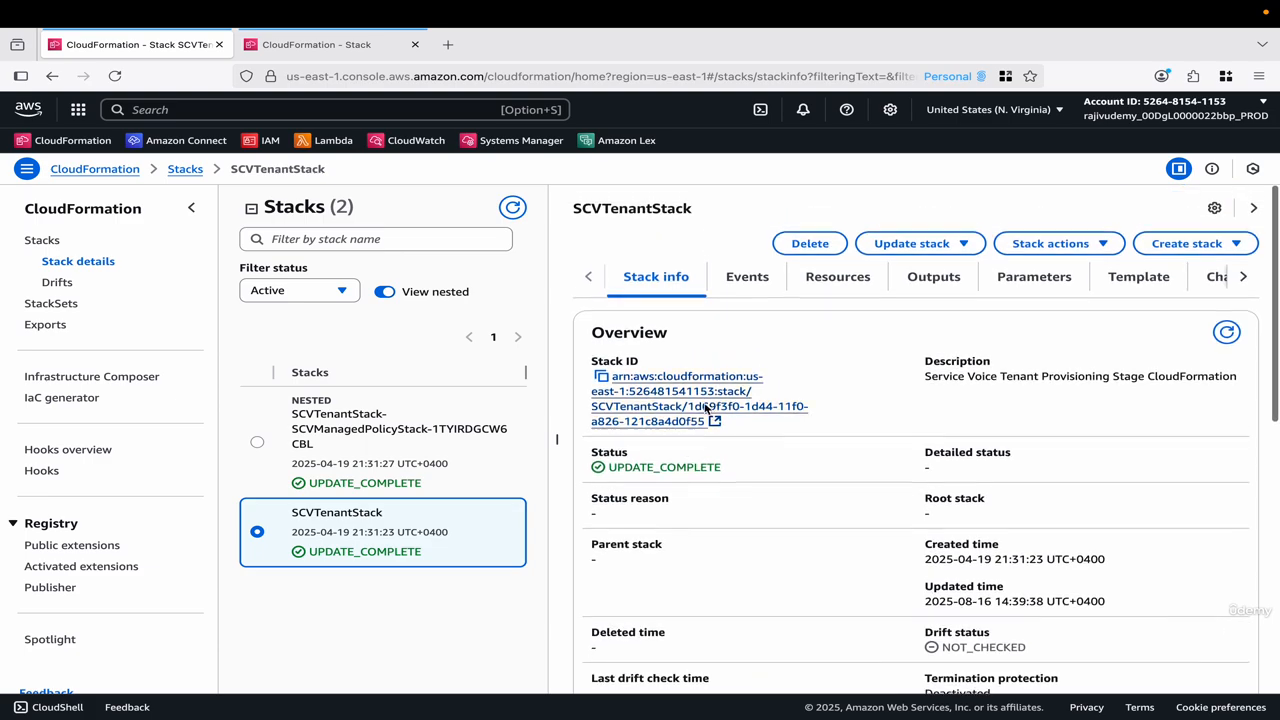
{"action": "left_click", "coordinate": [760, 288]}
{"action": "left_click", "coordinate": [822, 280]}
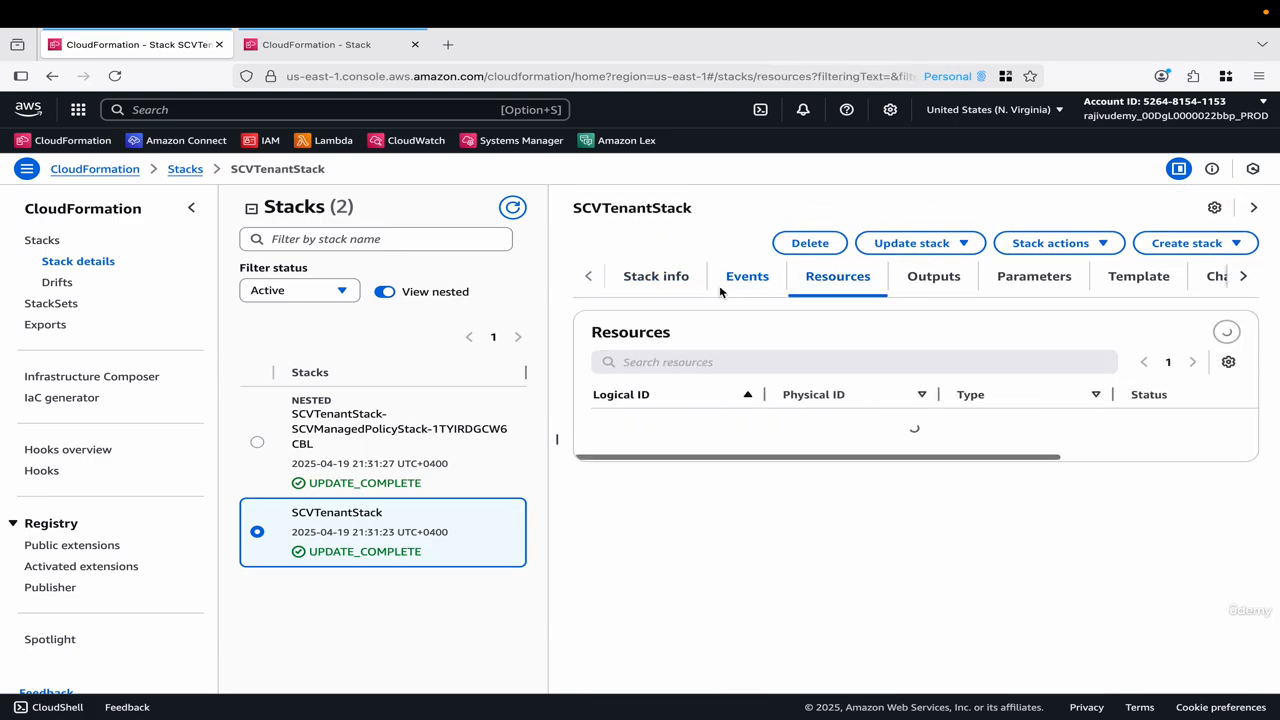
{"action": "left_click", "coordinate": [666, 278]}
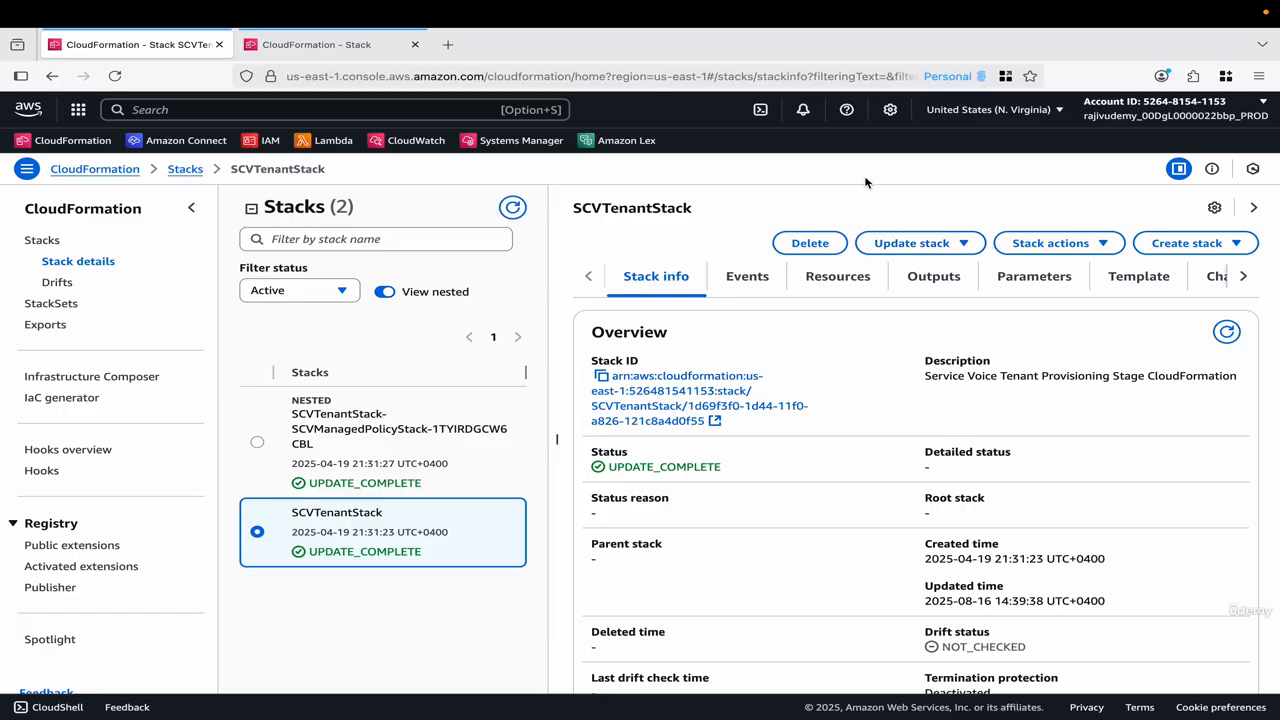
{"action": "left_click_drag", "start_coordinate": [573, 208], "coordinate": [691, 208]}
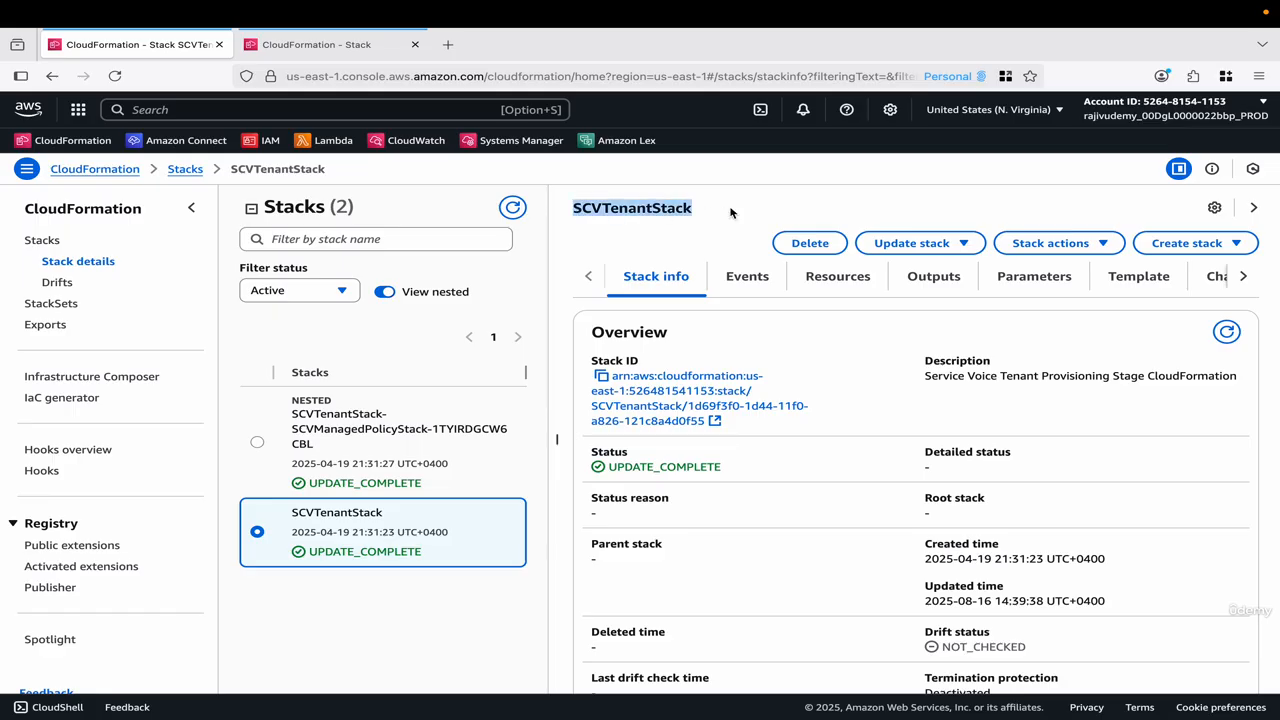
{"action": "left_click", "coordinate": [699, 215]}
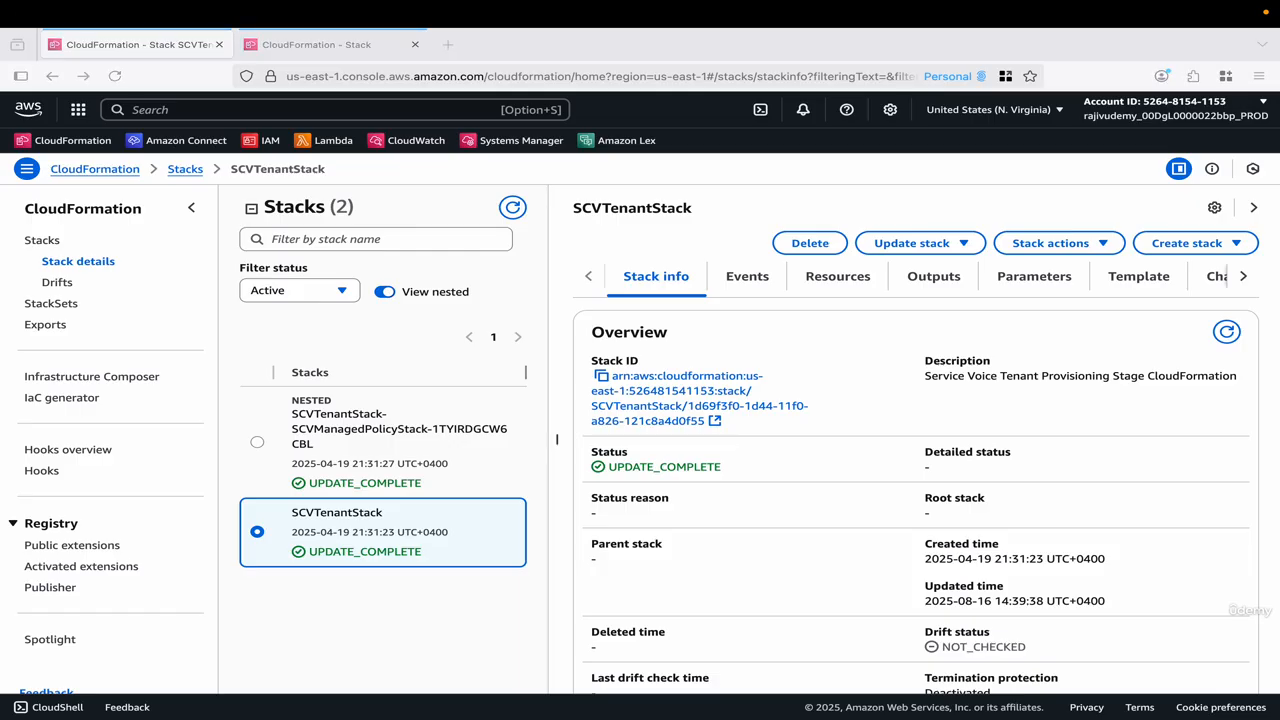
{"action": "left_click", "coordinate": [580, 207]}
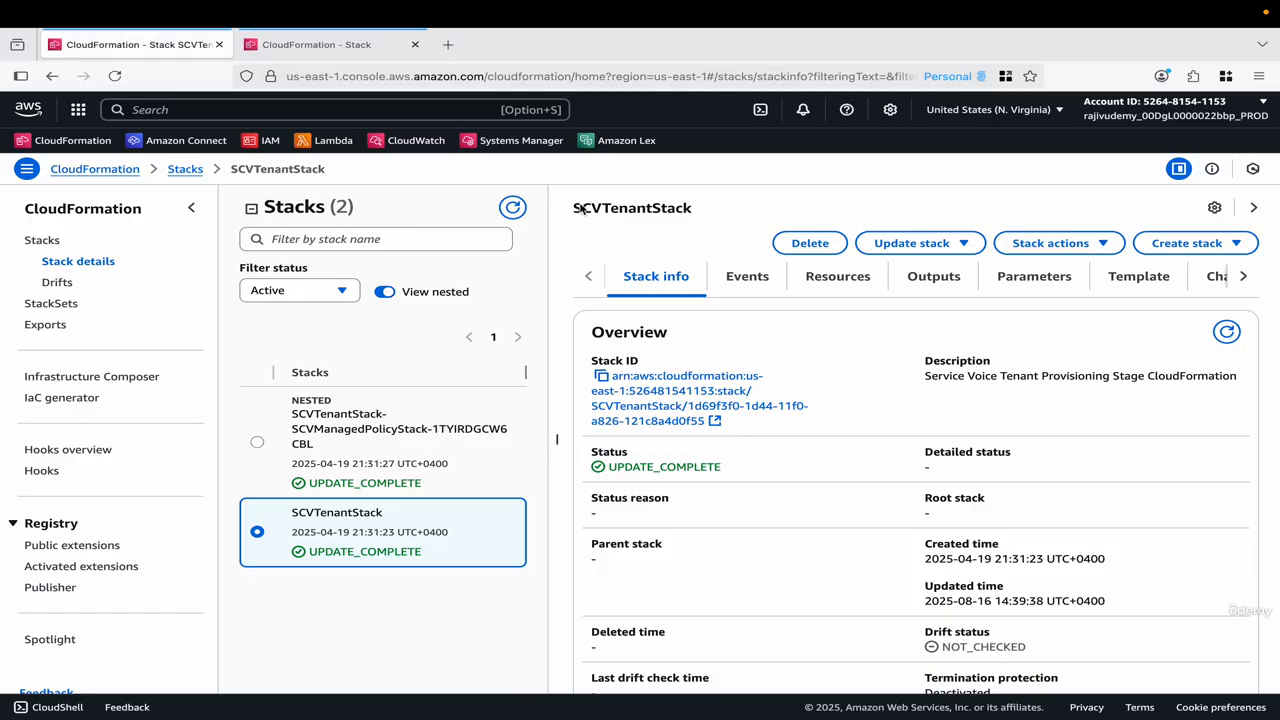
{"action": "left_click_drag", "start_coordinate": [571, 205], "coordinate": [725, 219]}
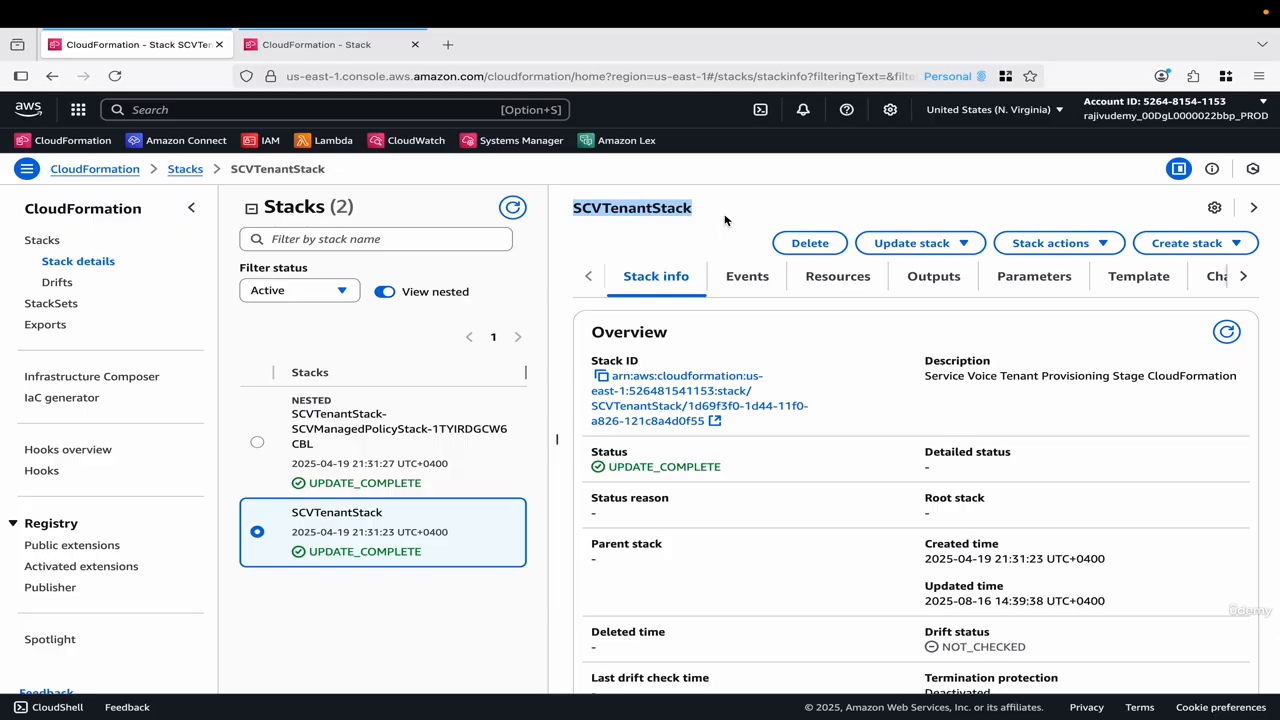
{"action": "left_click", "coordinate": [725, 220]}
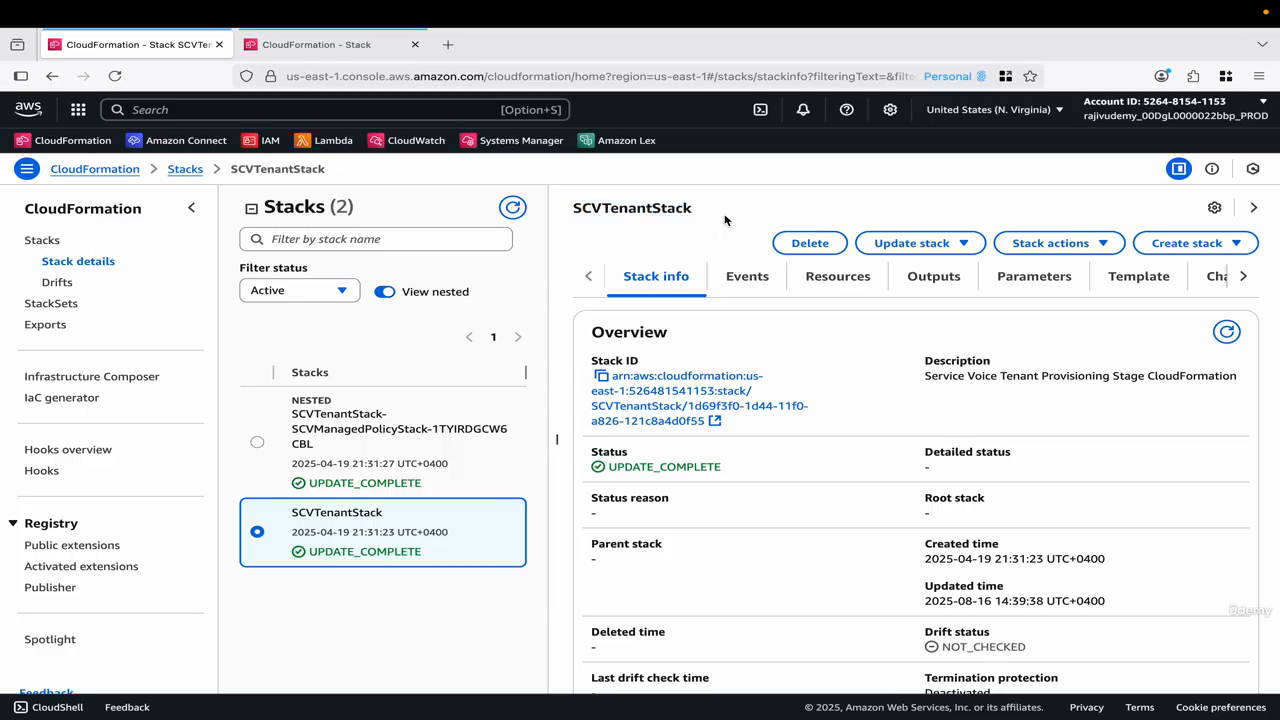
{"action": "double_click", "coordinate": [662, 208]}
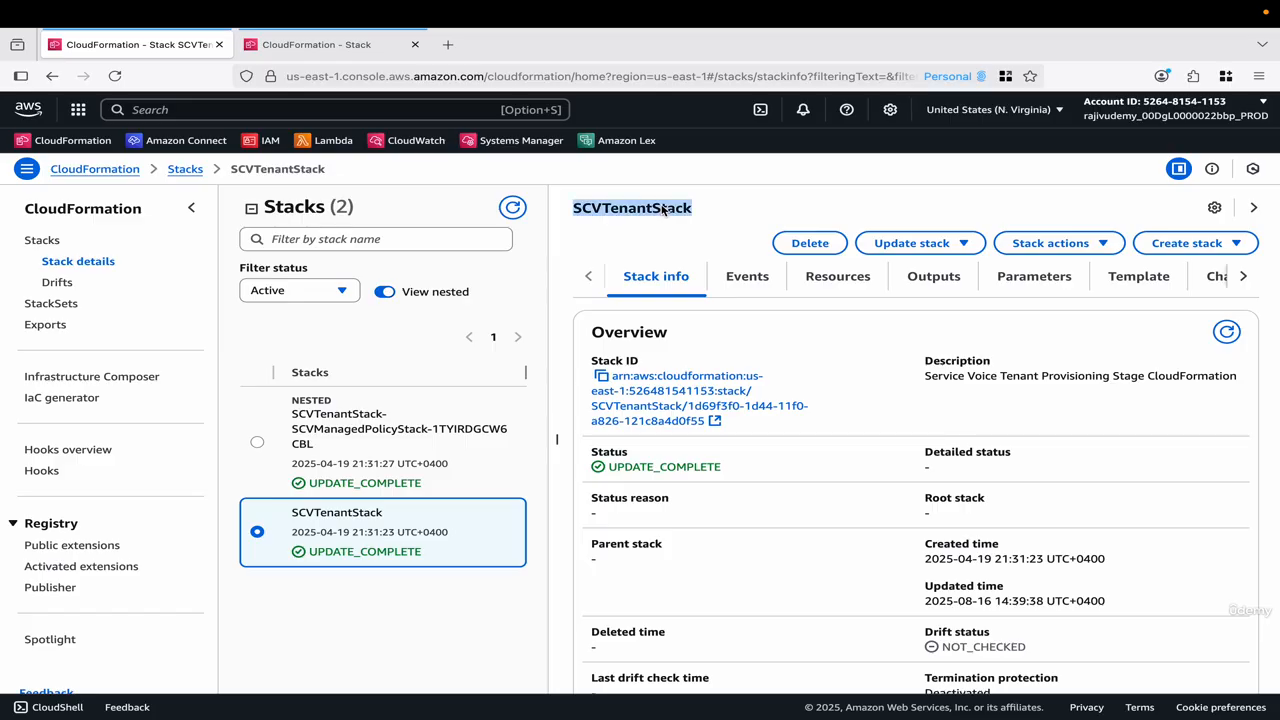
{"action": "left_click", "coordinate": [658, 213]}
{"action": "double_click", "coordinate": [659, 212]}
{"action": "double_click", "coordinate": [673, 212]}
{"action": "left_click", "coordinate": [703, 212]}
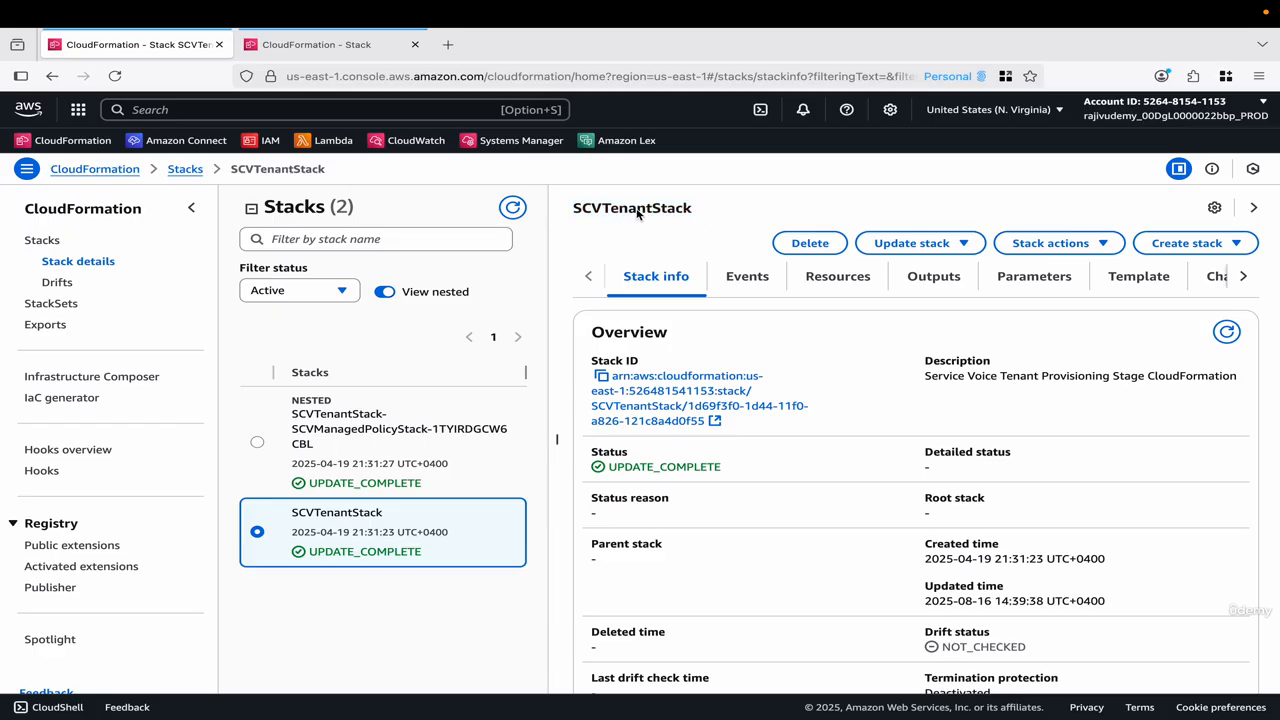
{"action": "double_click", "coordinate": [638, 211]}
{"action": "left_click", "coordinate": [667, 211]}
Return to the Oregon stacks, show nested stacks, and refresh the list to follow the contact center stack update.
{"action": "left_click", "coordinate": [352, 45]}
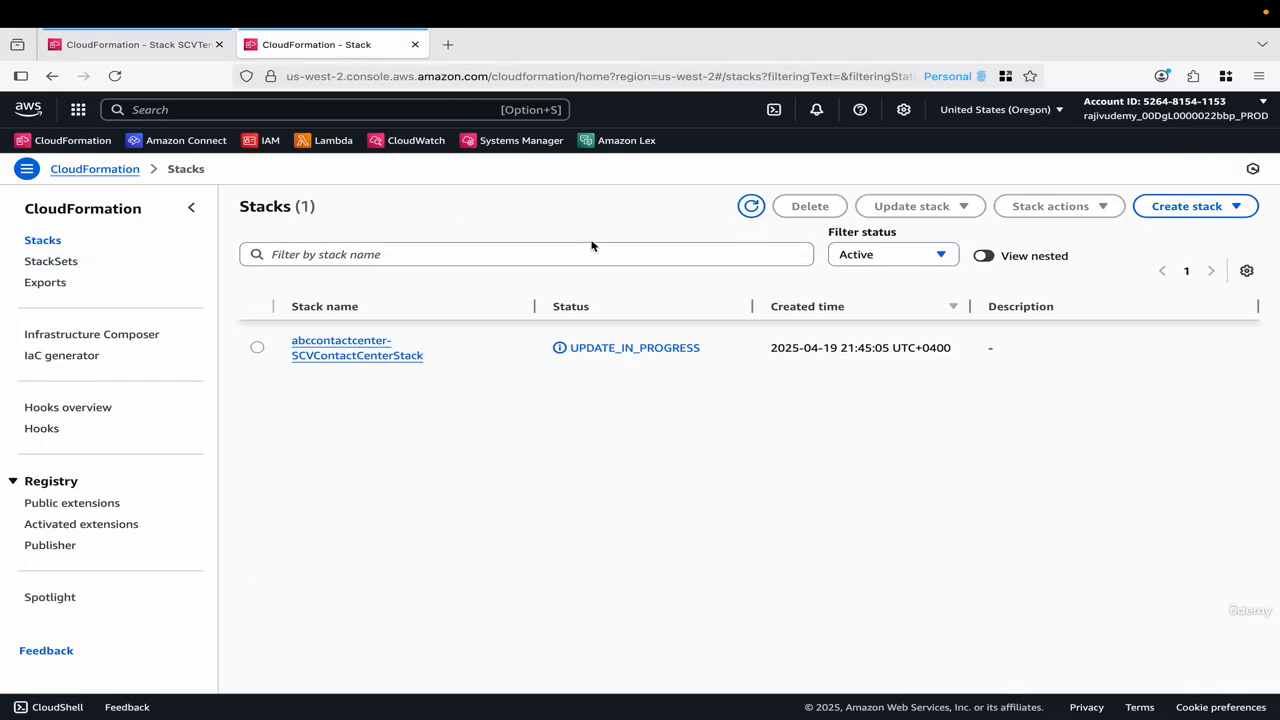
{"action": "left_click", "coordinate": [756, 210]}
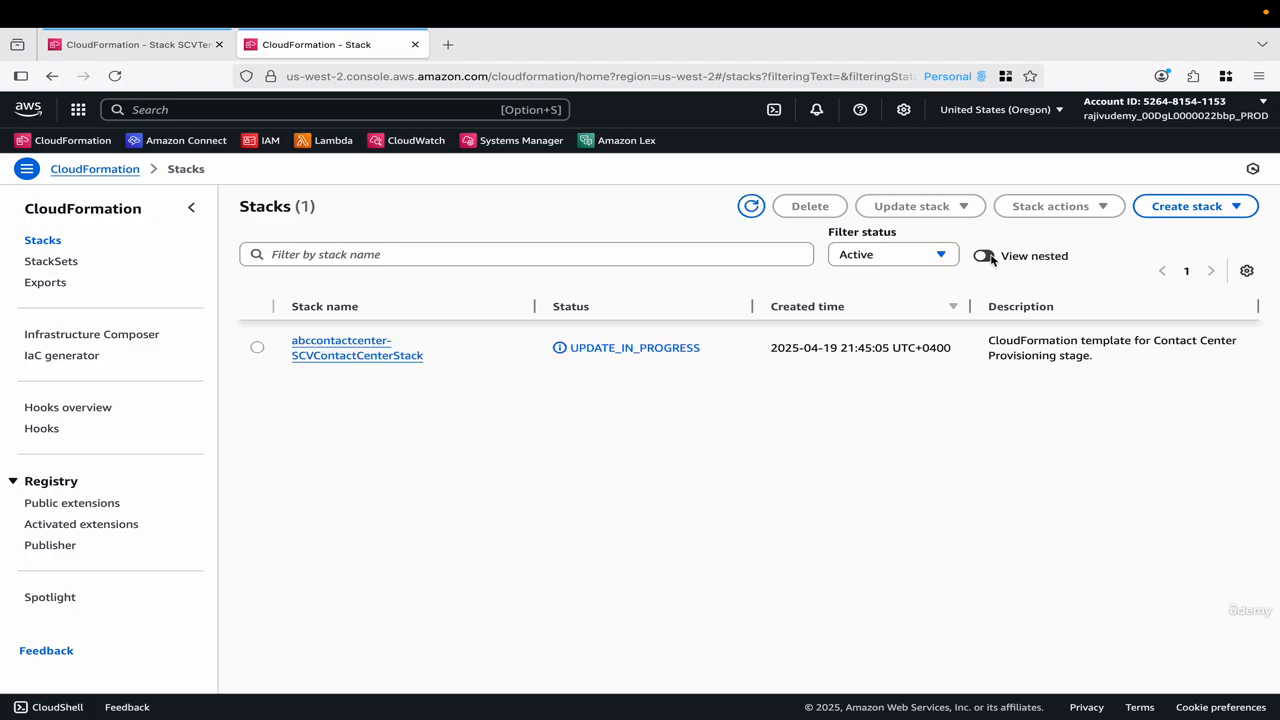
{"action": "left_click", "coordinate": [990, 258]}
{"action": "left_click", "coordinate": [750, 207]}
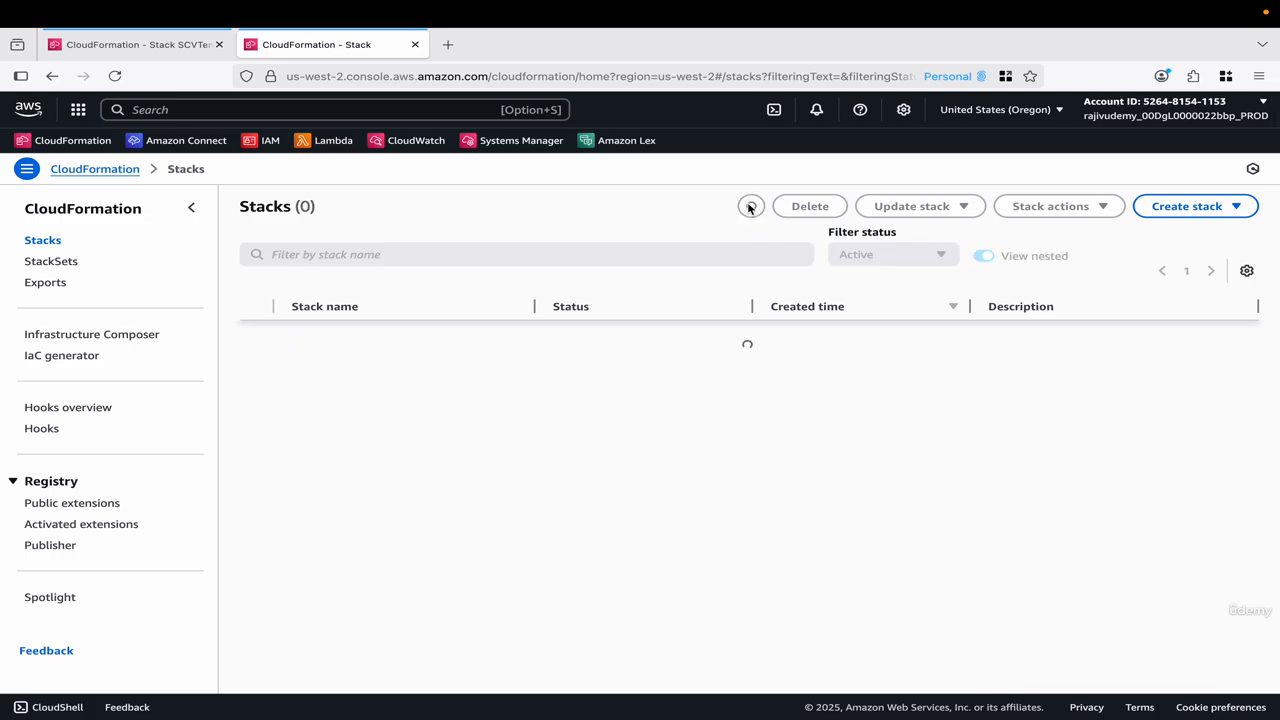
Check the update status of every nested contact center stack in the Oregon list, refreshing the list and checking again.
{"action": "scroll", "coordinate": [630, 500], "scroll_direction": "down", "scroll_amount": 5}
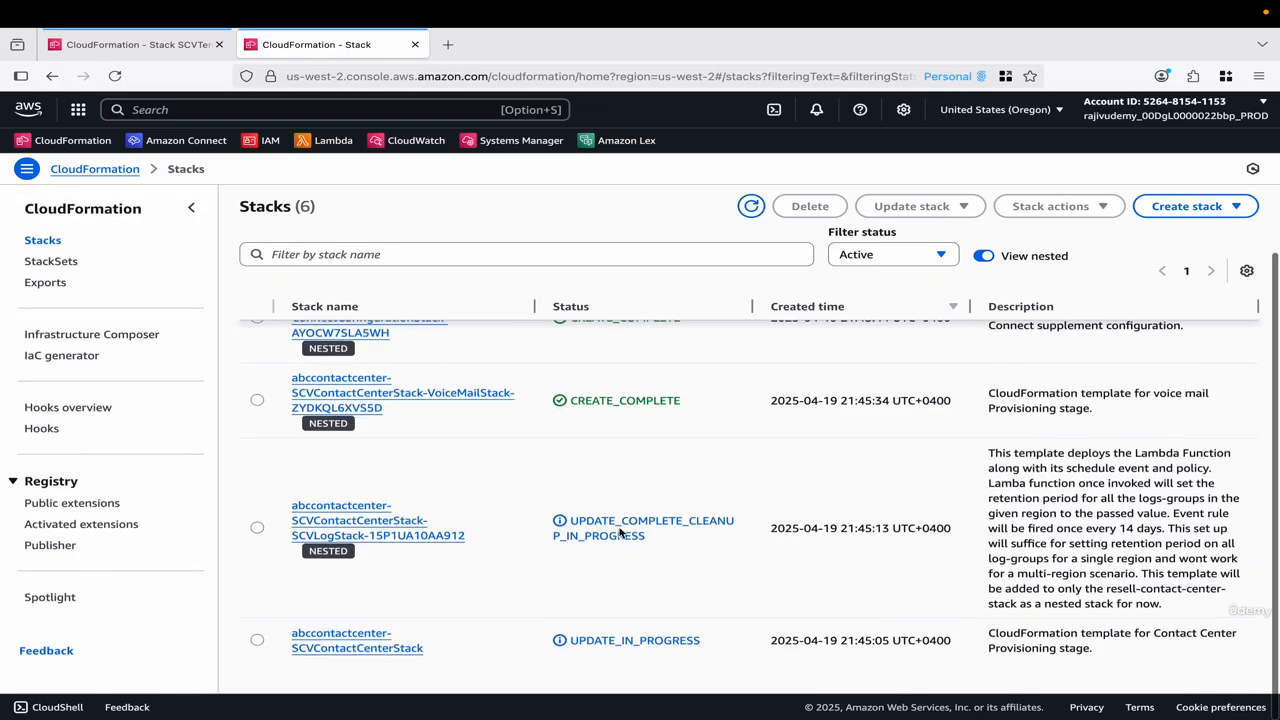
{"action": "scroll", "coordinate": [617, 489], "scroll_direction": "up", "scroll_amount": 2}
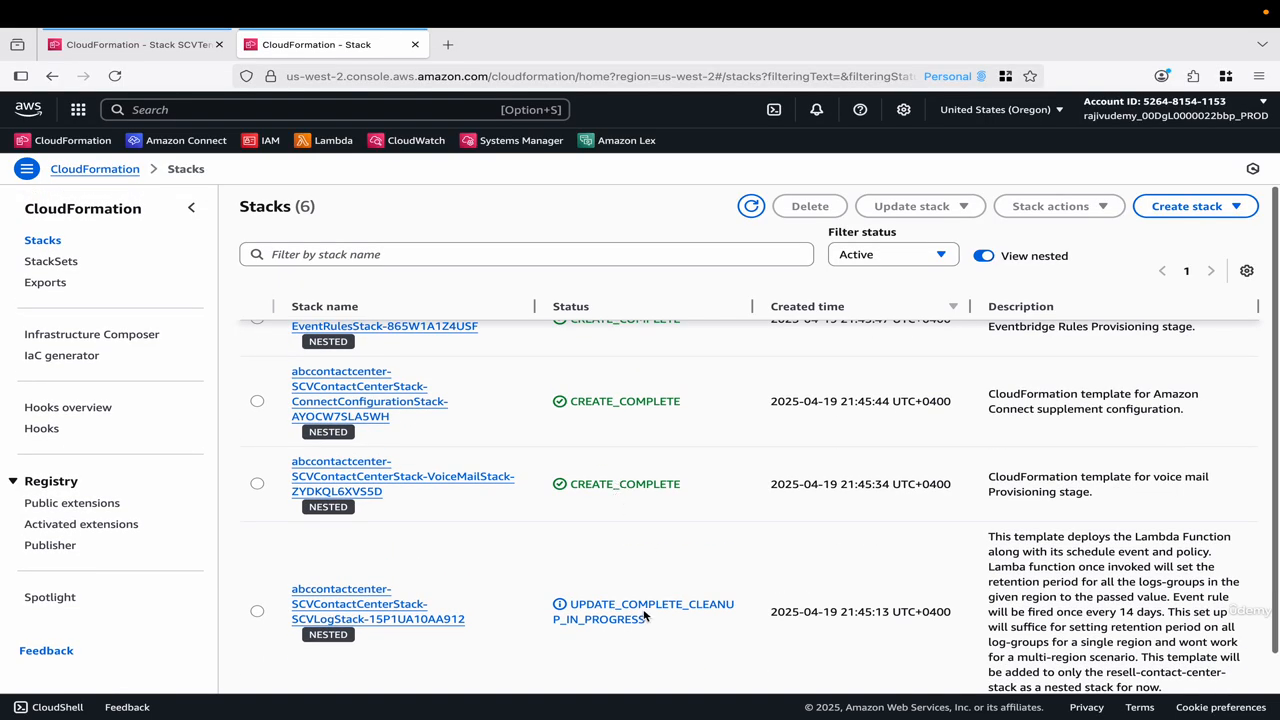
{"action": "scroll", "coordinate": [638, 505], "scroll_direction": "up", "scroll_amount": 3}
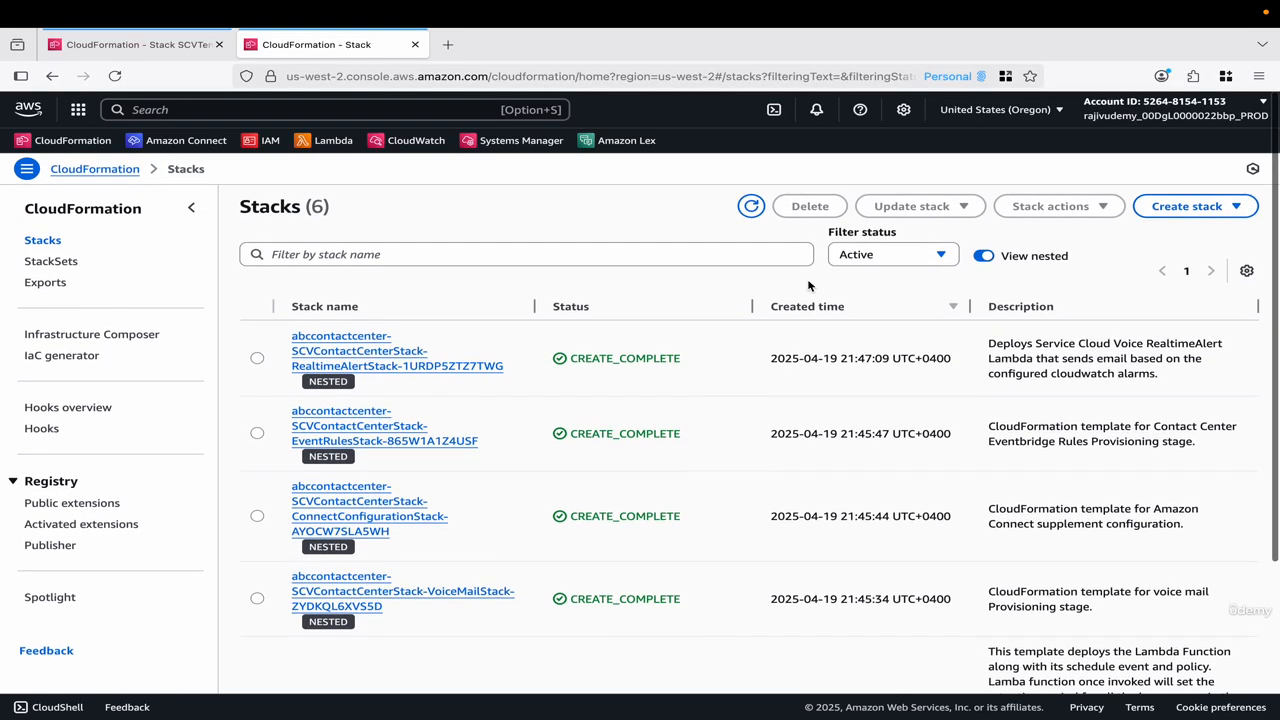
{"action": "left_click", "coordinate": [751, 208]}
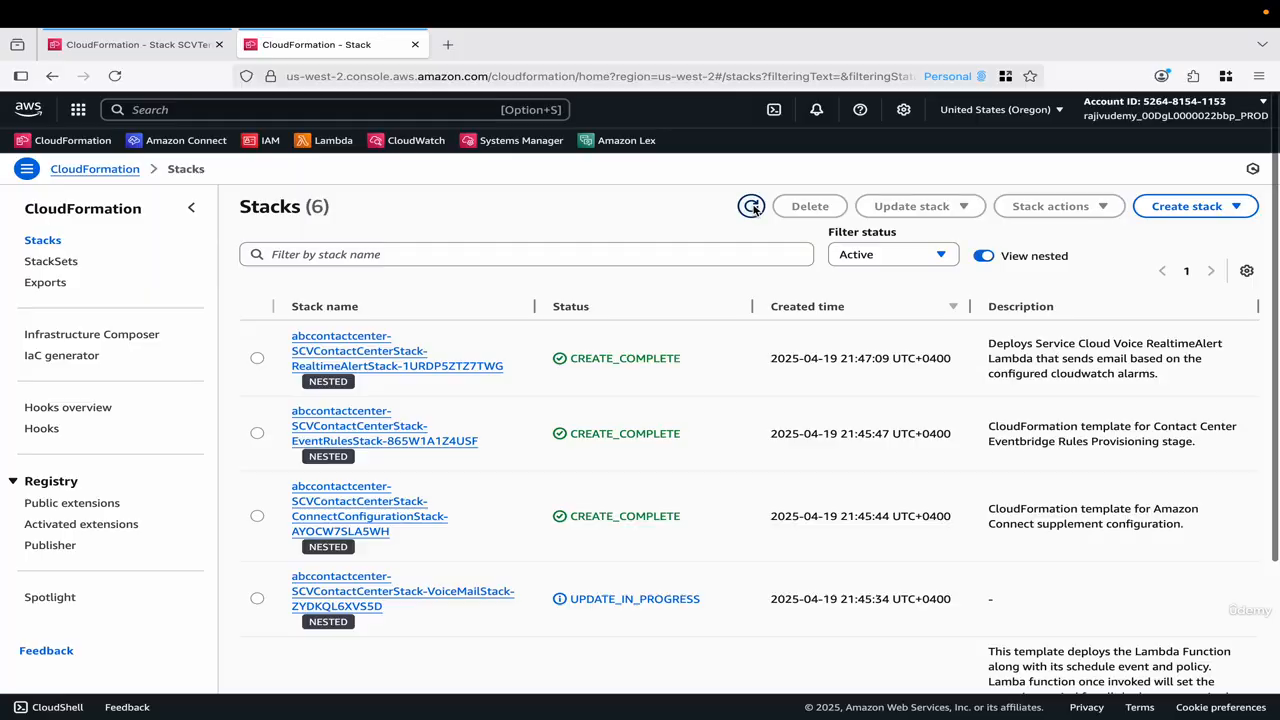
{"action": "scroll", "coordinate": [646, 381], "scroll_direction": "down", "scroll_amount": 2}
{"action": "scroll", "coordinate": [646, 381], "scroll_direction": "up", "scroll_amount": 2}
Switch to Salesforce, dismiss the contact center update notice, reload the abccontactcenter details, and check the Version field.
{"action": "key", "text": "ctrl+Left"}
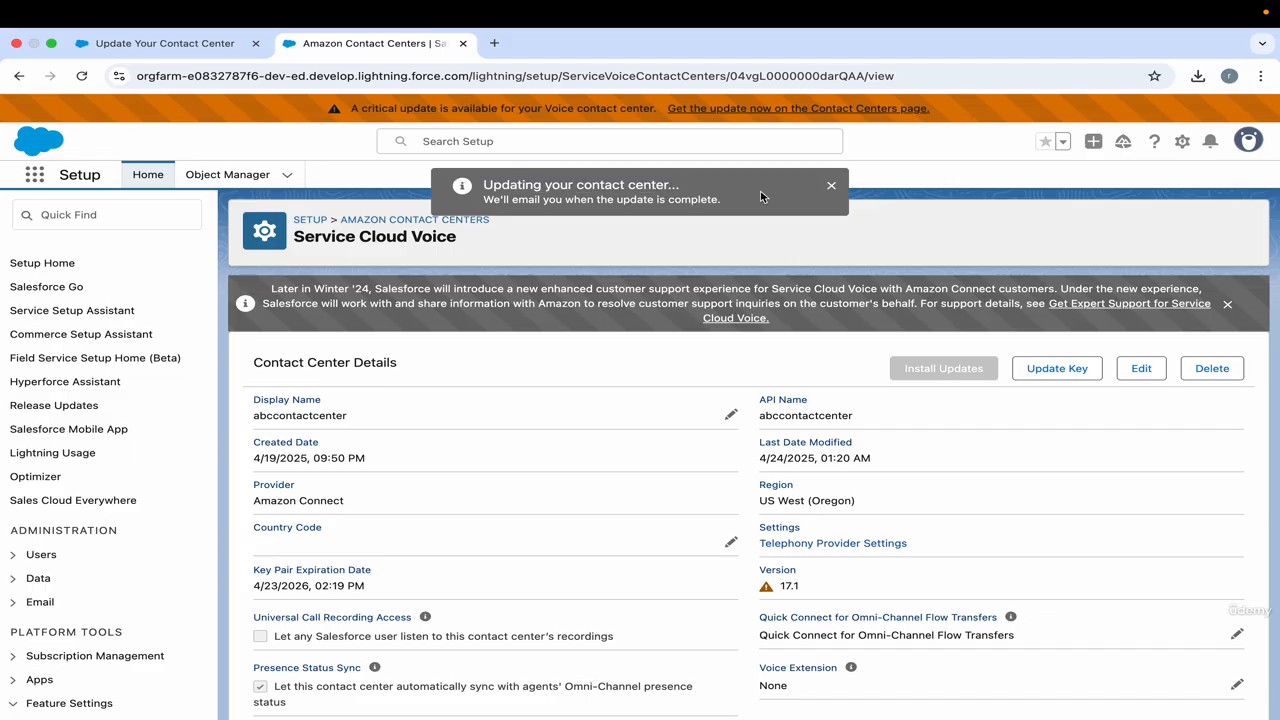
{"action": "left_click", "coordinate": [831, 186]}
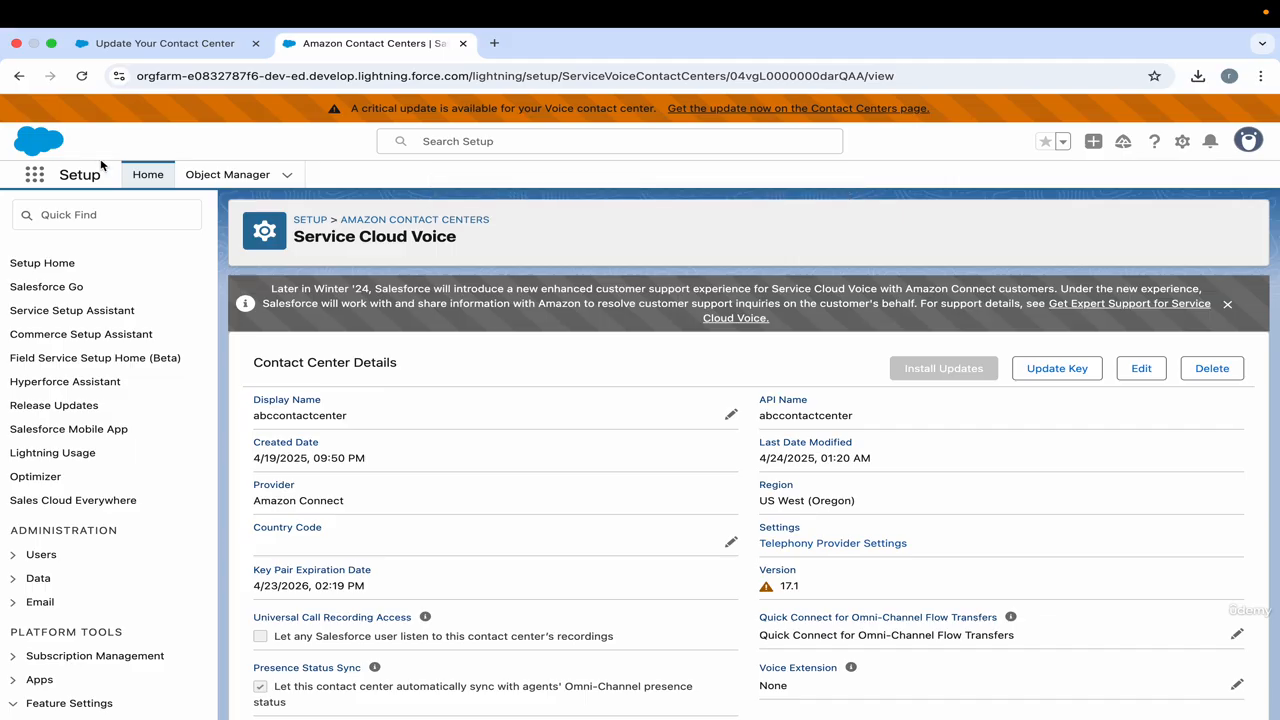
{"action": "left_click", "coordinate": [82, 76]}
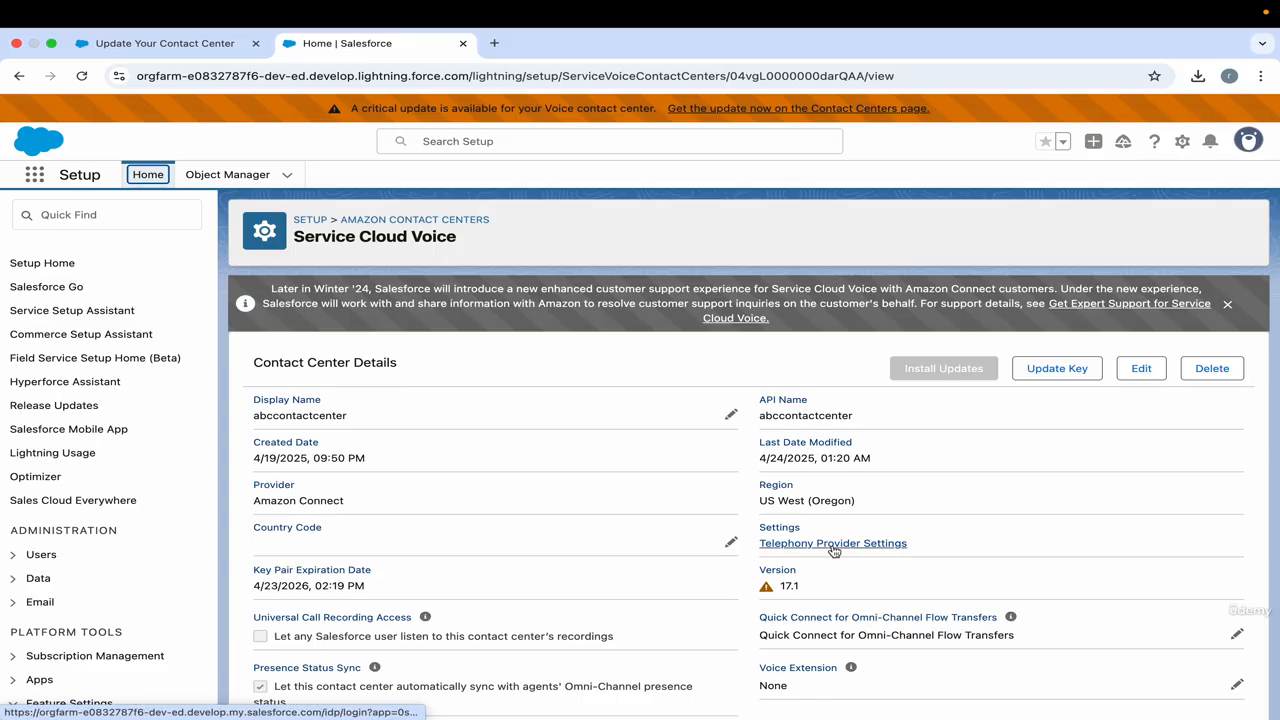
{"action": "scroll", "coordinate": [823, 542], "scroll_direction": "down", "scroll_amount": 1}
{"action": "left_click_drag", "start_coordinate": [810, 531], "coordinate": [762, 510]}
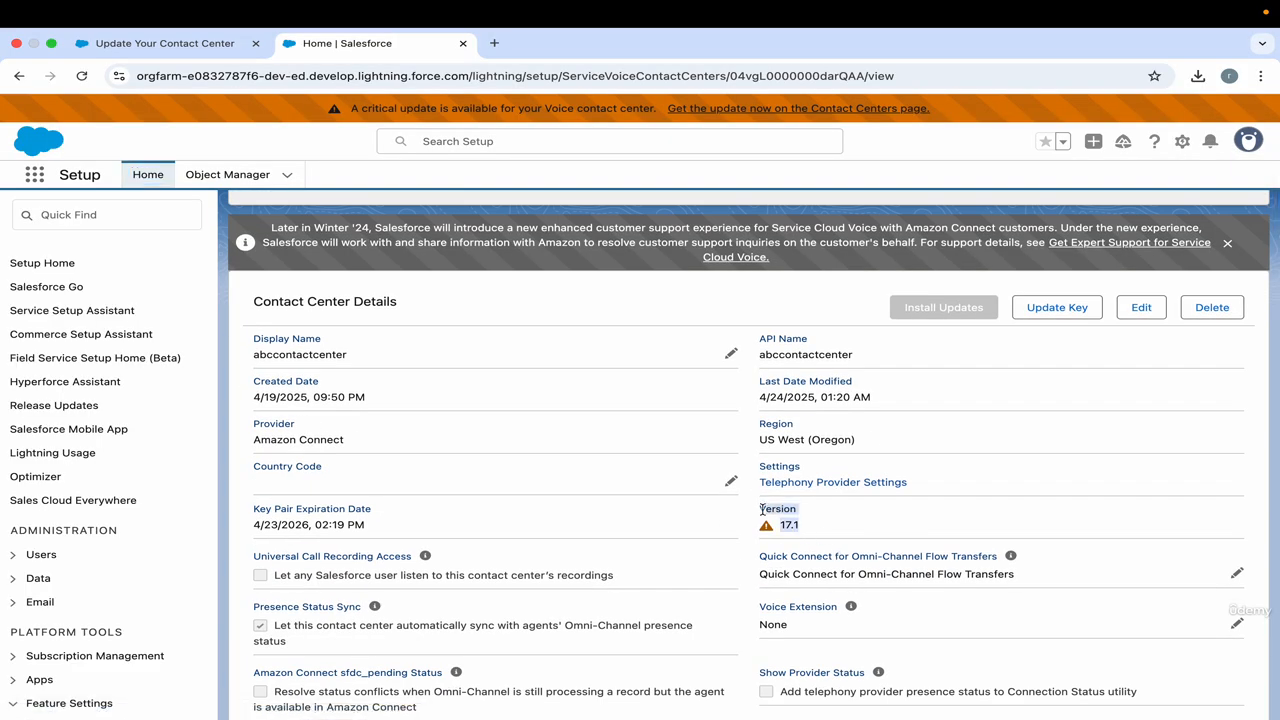
{"action": "scroll", "coordinate": [706, 397], "scroll_direction": "up", "scroll_amount": 1}
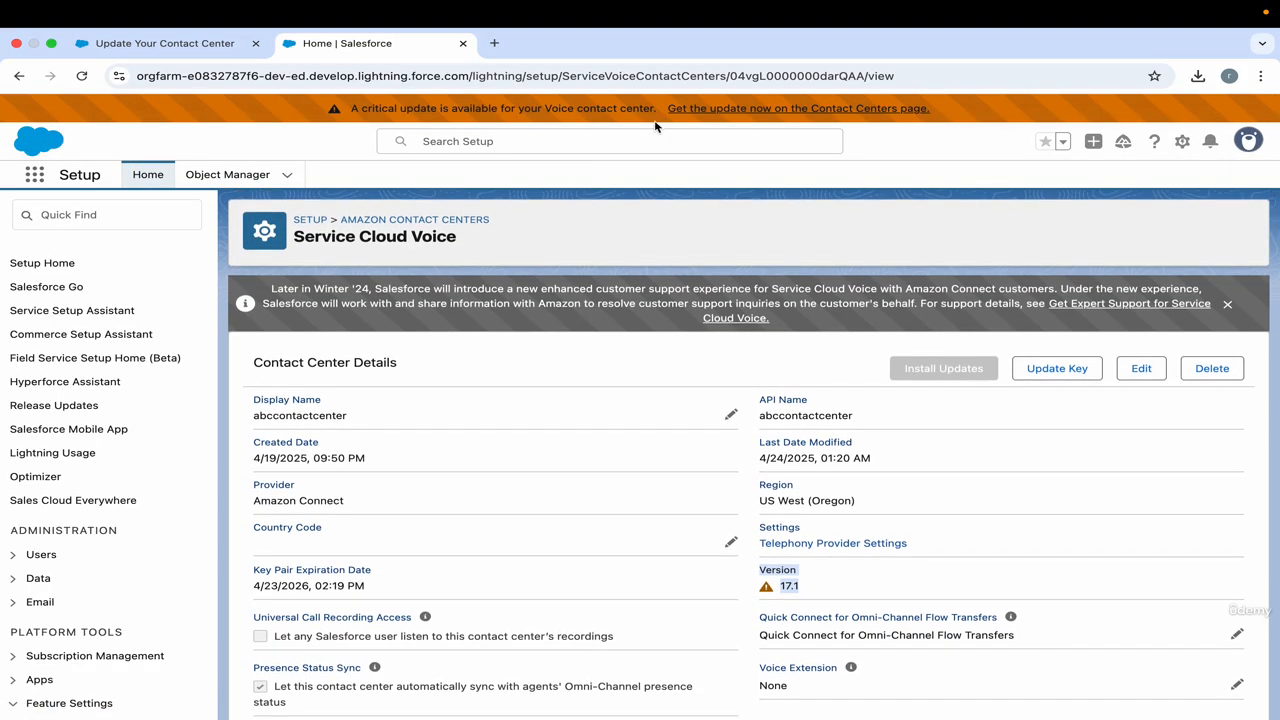
Compare the contact center's Version field with the critical update banner at the head of the page.
{"action": "left_click", "coordinate": [833, 597]}
{"action": "left_click_drag", "start_coordinate": [819, 589], "coordinate": [764, 571]}
{"action": "left_click", "coordinate": [815, 588]}
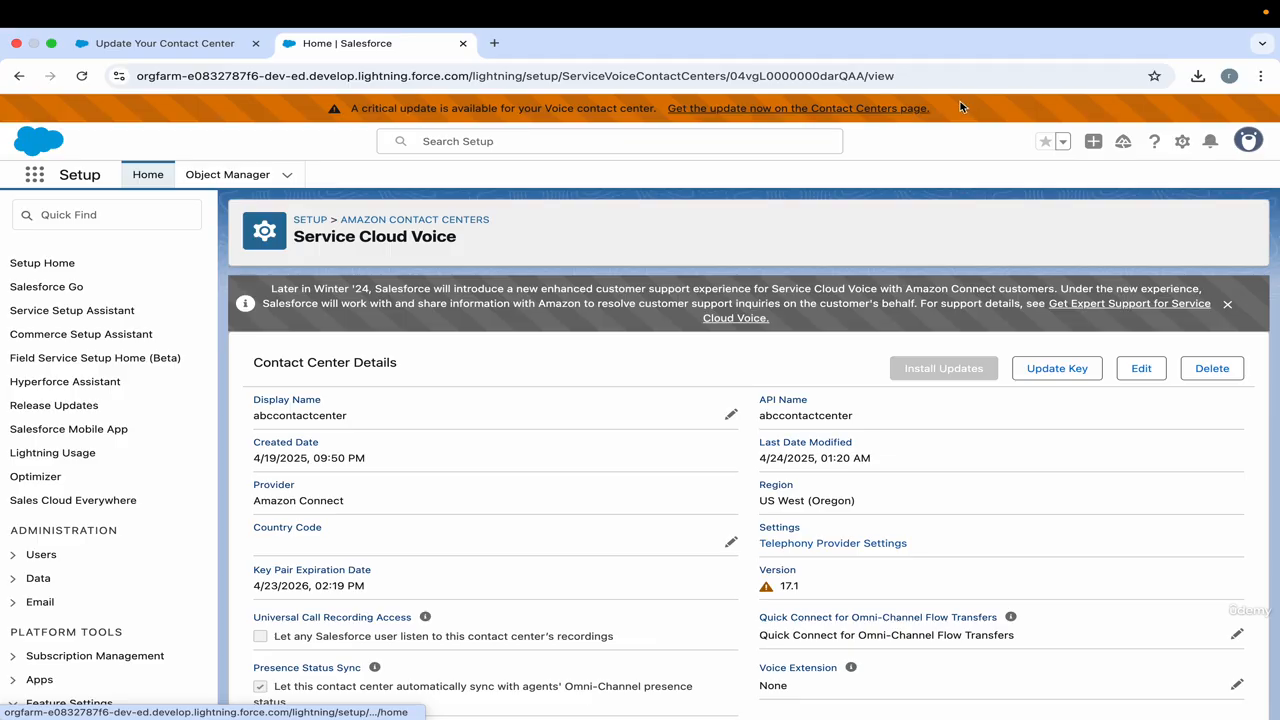
{"action": "left_click_drag", "start_coordinate": [960, 101], "coordinate": [342, 109]}
{"action": "left_click", "coordinate": [505, 222]}
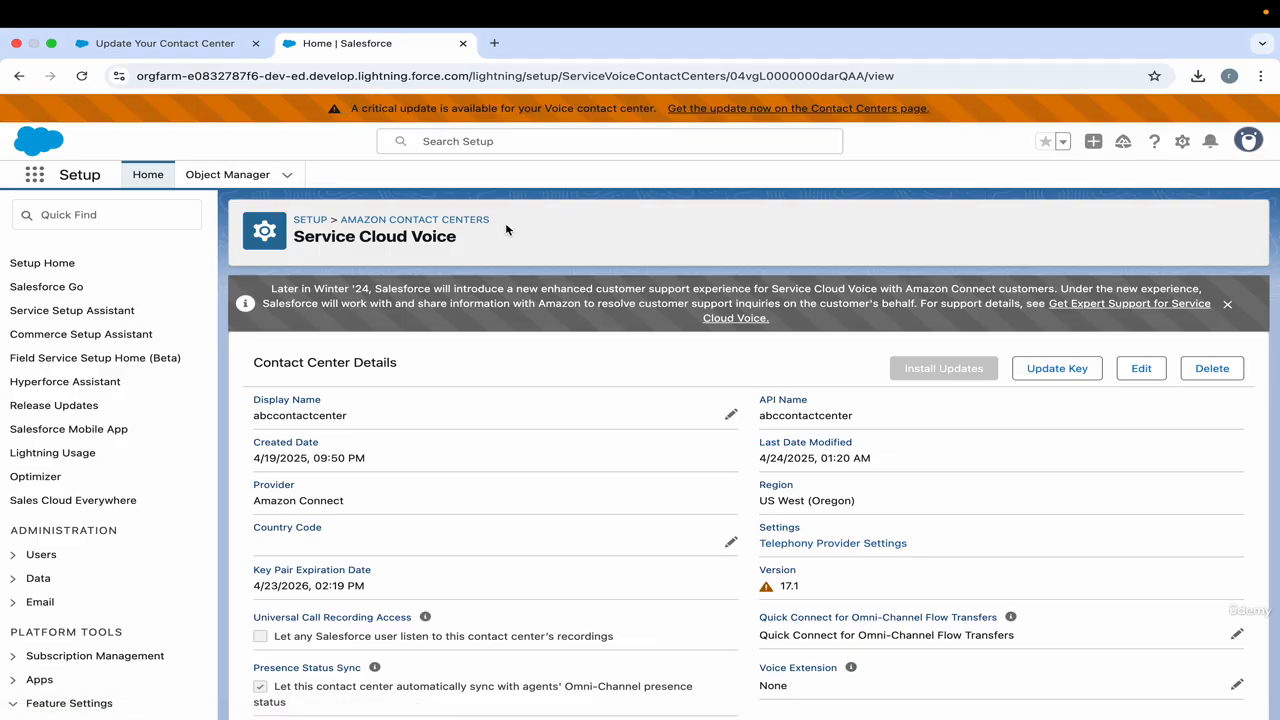
Look through the contact center's remaining sections, including Identity Provider Settings and the health check, and return to the details.
{"action": "scroll", "coordinate": [538, 326], "scroll_direction": "down", "scroll_amount": 1}
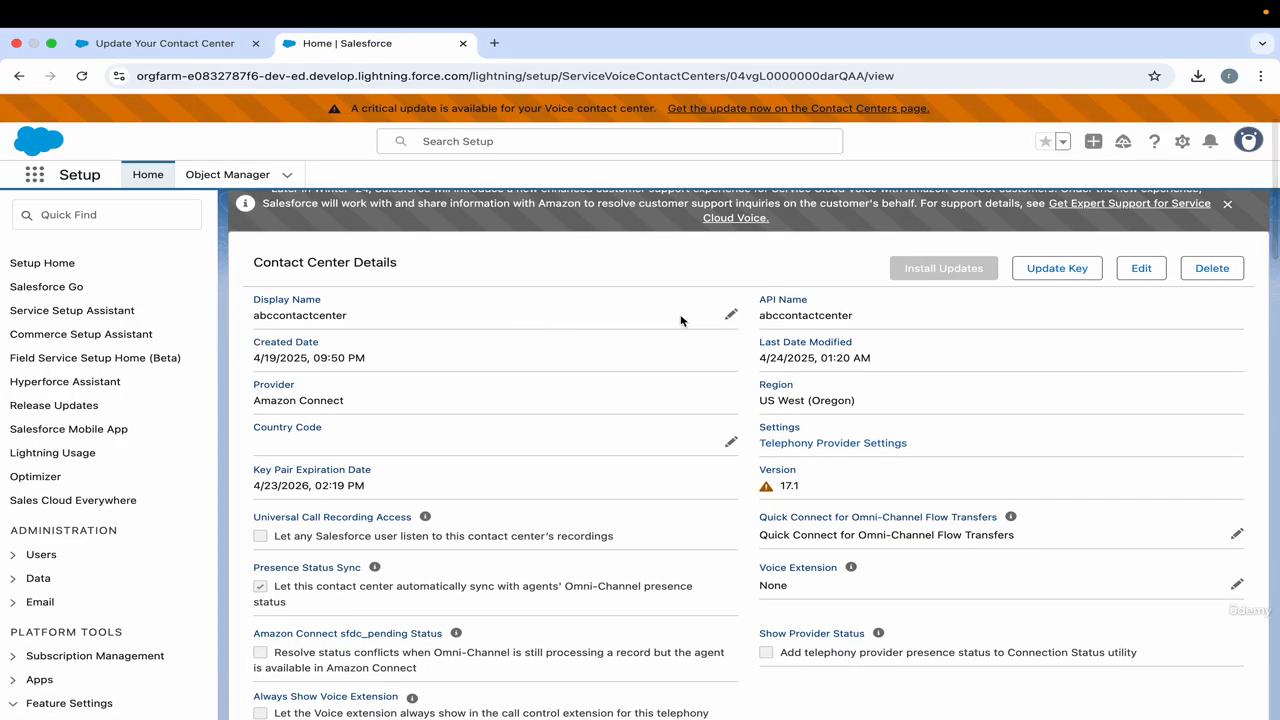
{"action": "scroll", "coordinate": [712, 397], "scroll_direction": "down", "scroll_amount": 3}
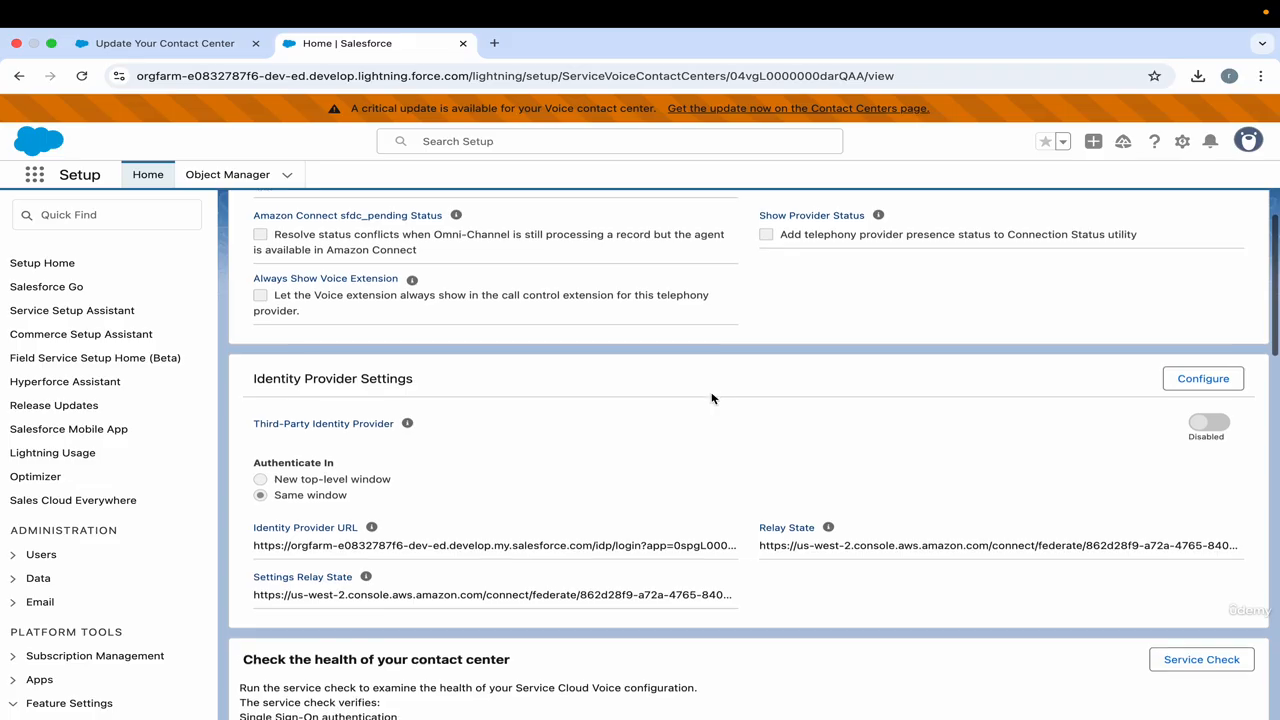
{"action": "scroll", "coordinate": [712, 396], "scroll_direction": "down", "scroll_amount": 3}
{"action": "scroll", "coordinate": [712, 398], "scroll_direction": "up", "scroll_amount": 10}
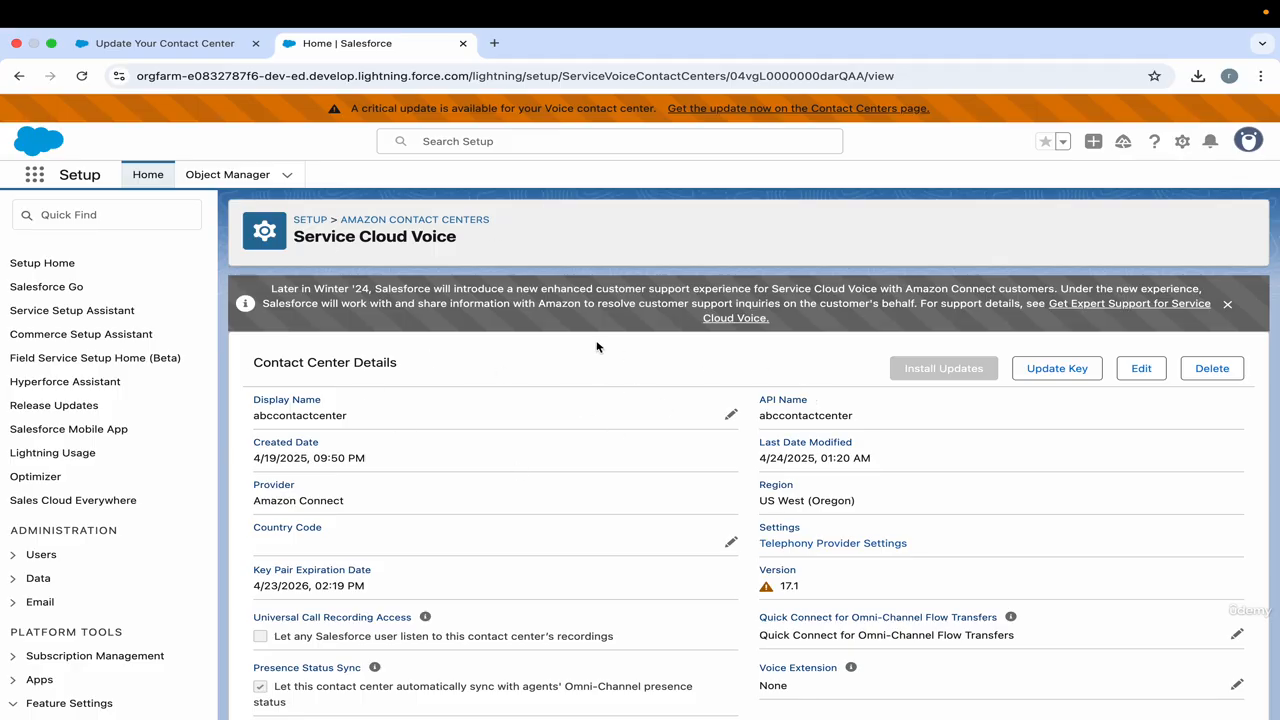
Examine the Key Pair Expiration Date field and its date in the contact center details.
{"action": "scroll", "coordinate": [541, 386], "scroll_direction": "down", "scroll_amount": 2}
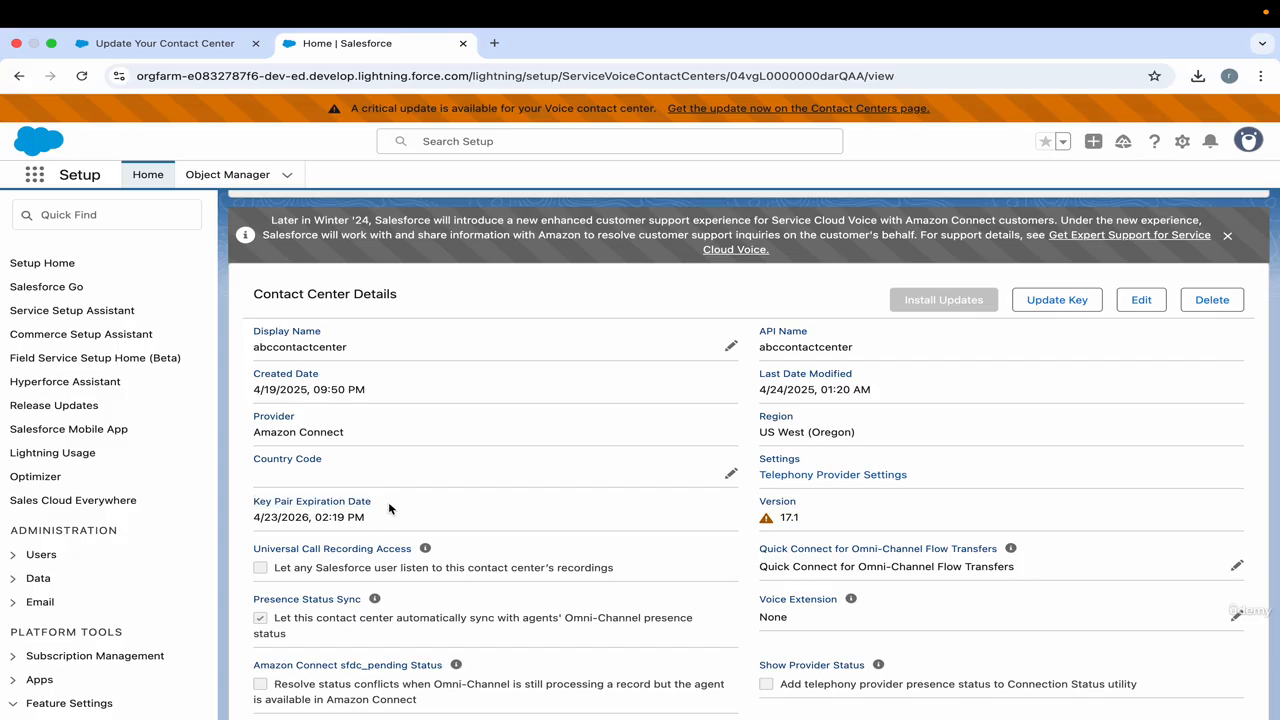
{"action": "triple_click", "coordinate": [334, 506]}
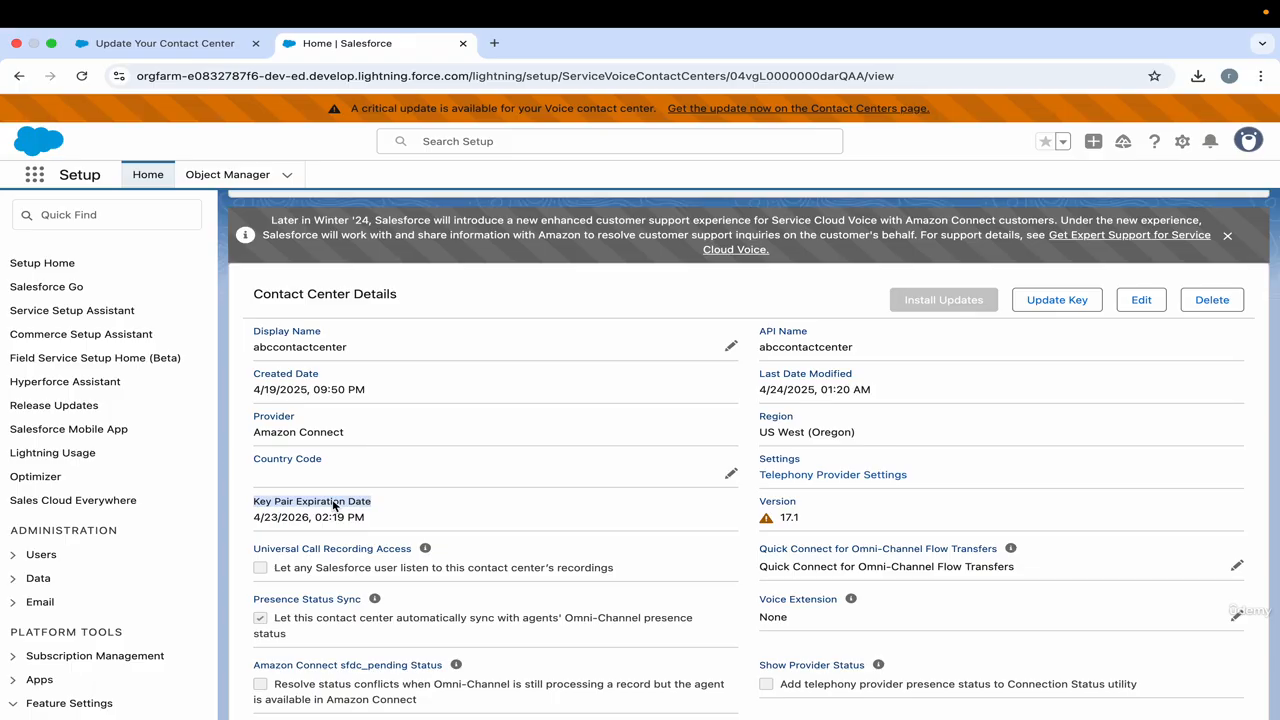
{"action": "triple_click", "coordinate": [334, 505]}
{"action": "left_click", "coordinate": [393, 514]}
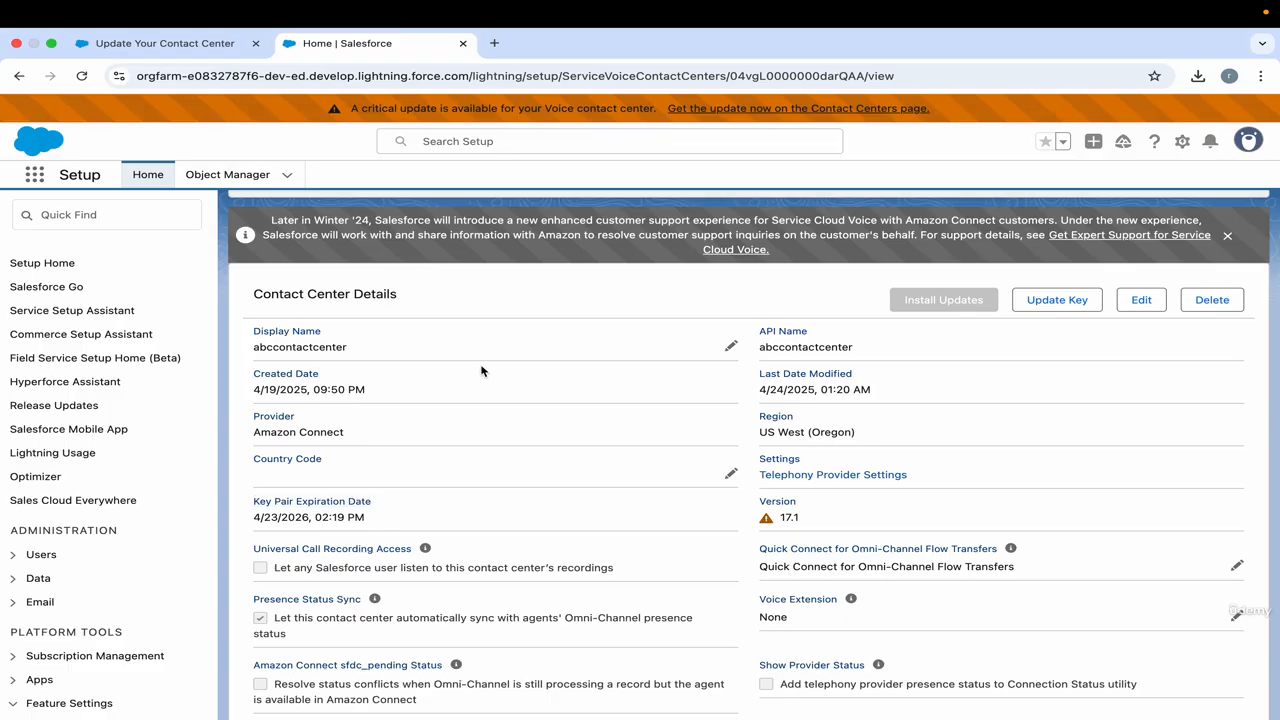
{"action": "left_click_drag", "start_coordinate": [256, 520], "coordinate": [368, 527]}
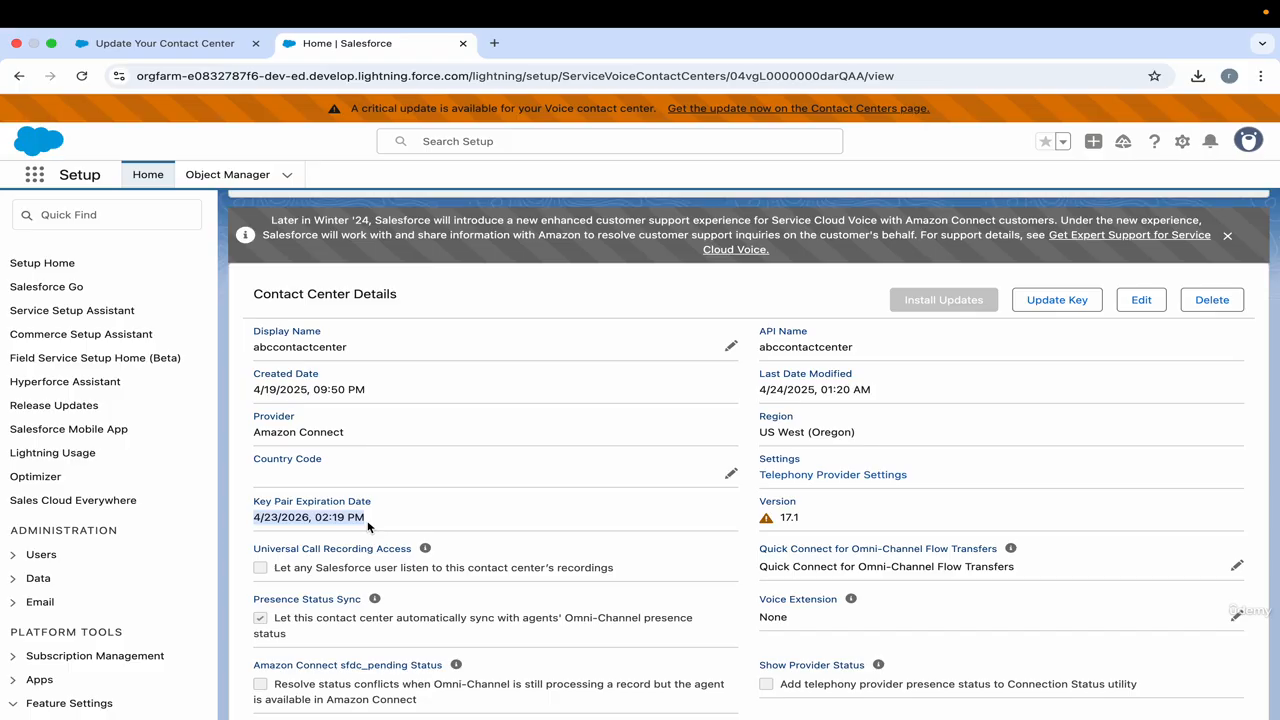
{"action": "left_click", "coordinate": [386, 524]}
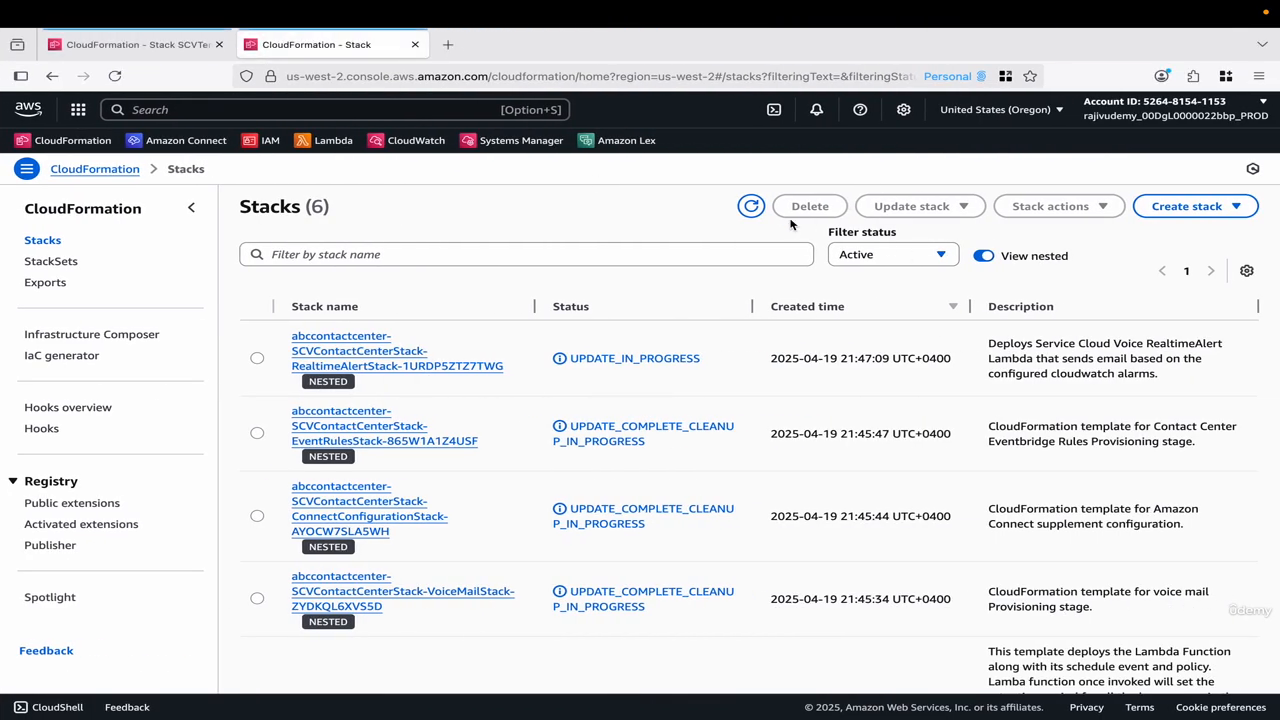
Return to the Oregon stacks in CloudFormation, refresh the list, and check the status of each nested stack and the parent stack.
{"action": "left_click", "coordinate": [752, 206]}
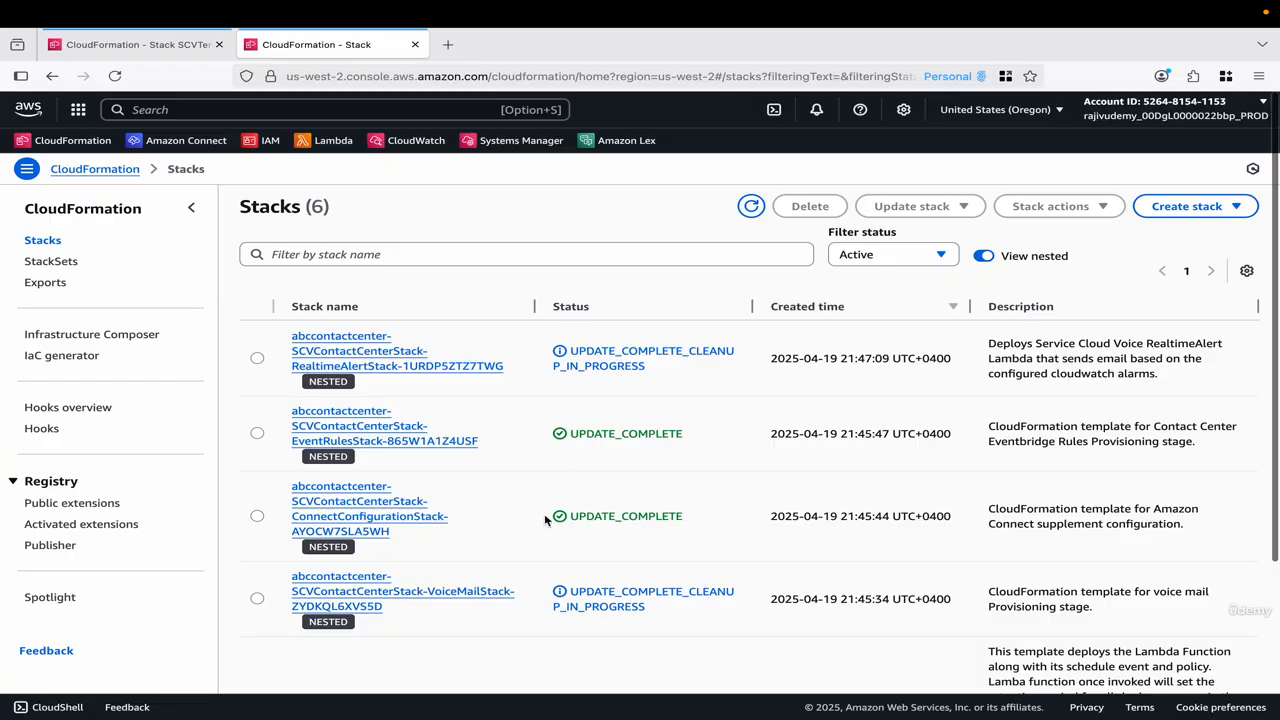
{"action": "scroll", "coordinate": [557, 517], "scroll_direction": "down", "scroll_amount": 5}
{"action": "scroll", "coordinate": [611, 614], "scroll_direction": "up", "scroll_amount": 2}
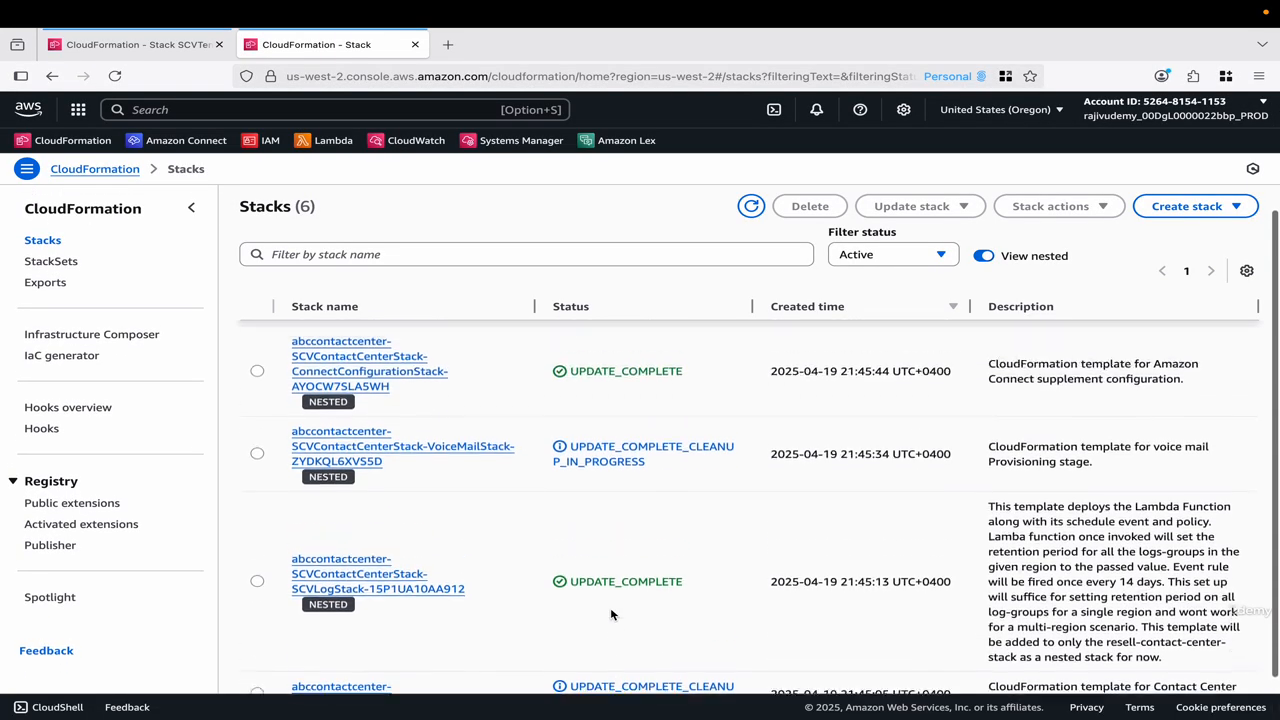
{"action": "scroll", "coordinate": [657, 588], "scroll_direction": "down", "scroll_amount": 2}
{"action": "scroll", "coordinate": [657, 588], "scroll_direction": "up", "scroll_amount": 5}
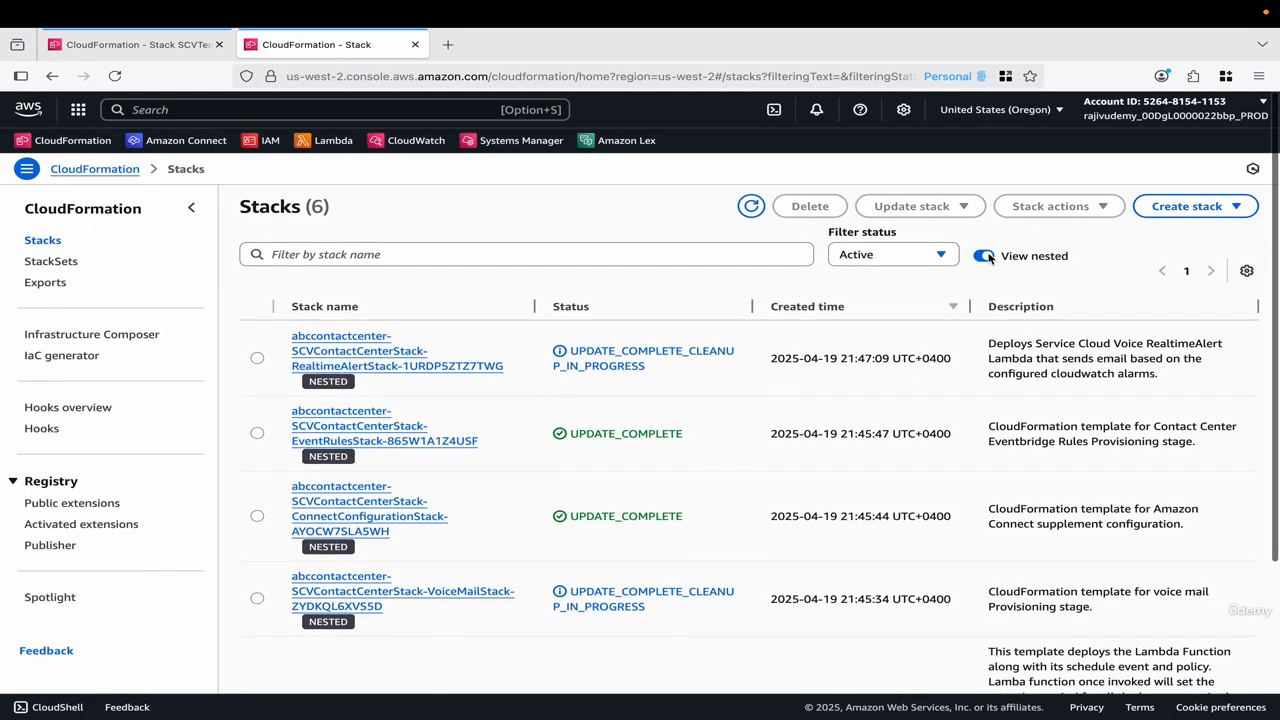
Hide the nested stacks and open the events of abccontactcenter-SCVContactCenterStack.
{"action": "left_click", "coordinate": [984, 257]}
{"action": "left_click", "coordinate": [408, 357]}
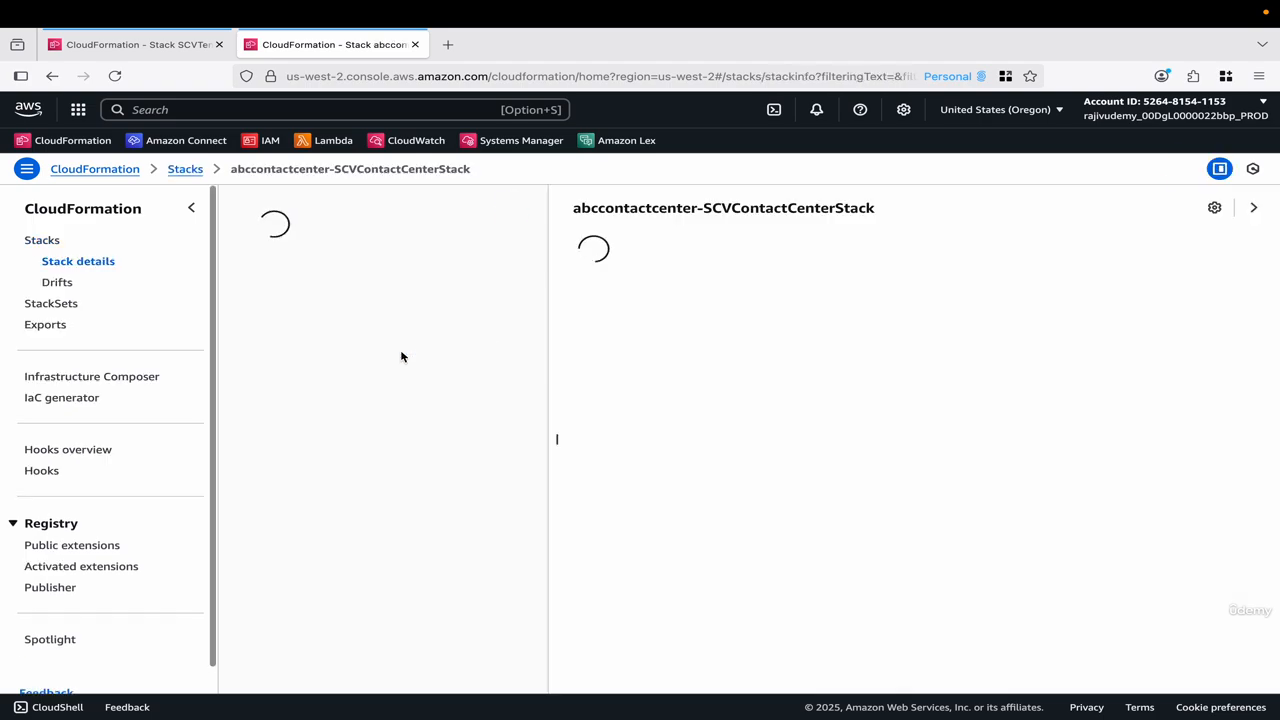
{"action": "left_click", "coordinate": [752, 276]}
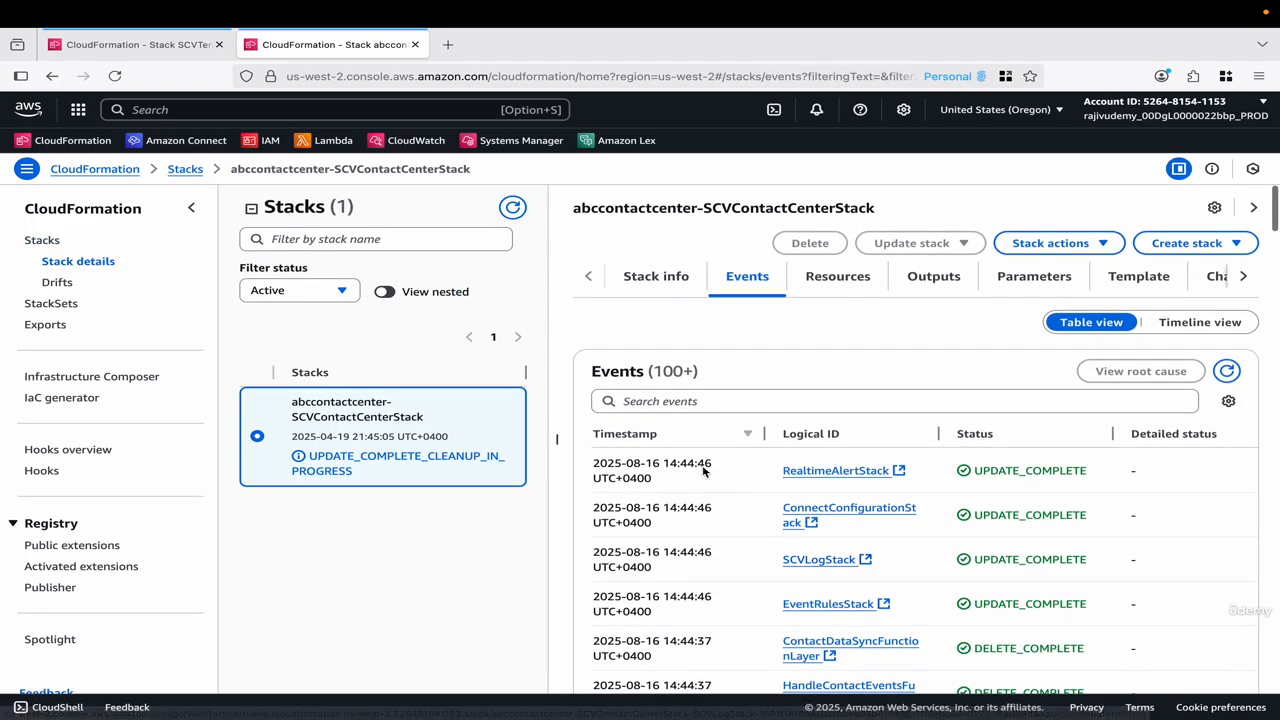
Review the contact center stack's 2025-08-16 update events from the newest back to the last loaded entry.
{"action": "left_click_drag", "start_coordinate": [645, 467], "coordinate": [660, 648]}
{"action": "scroll", "coordinate": [657, 622], "scroll_direction": "down", "scroll_amount": 2}
{"action": "scroll", "coordinate": [657, 622], "scroll_direction": "down", "scroll_amount": 10}
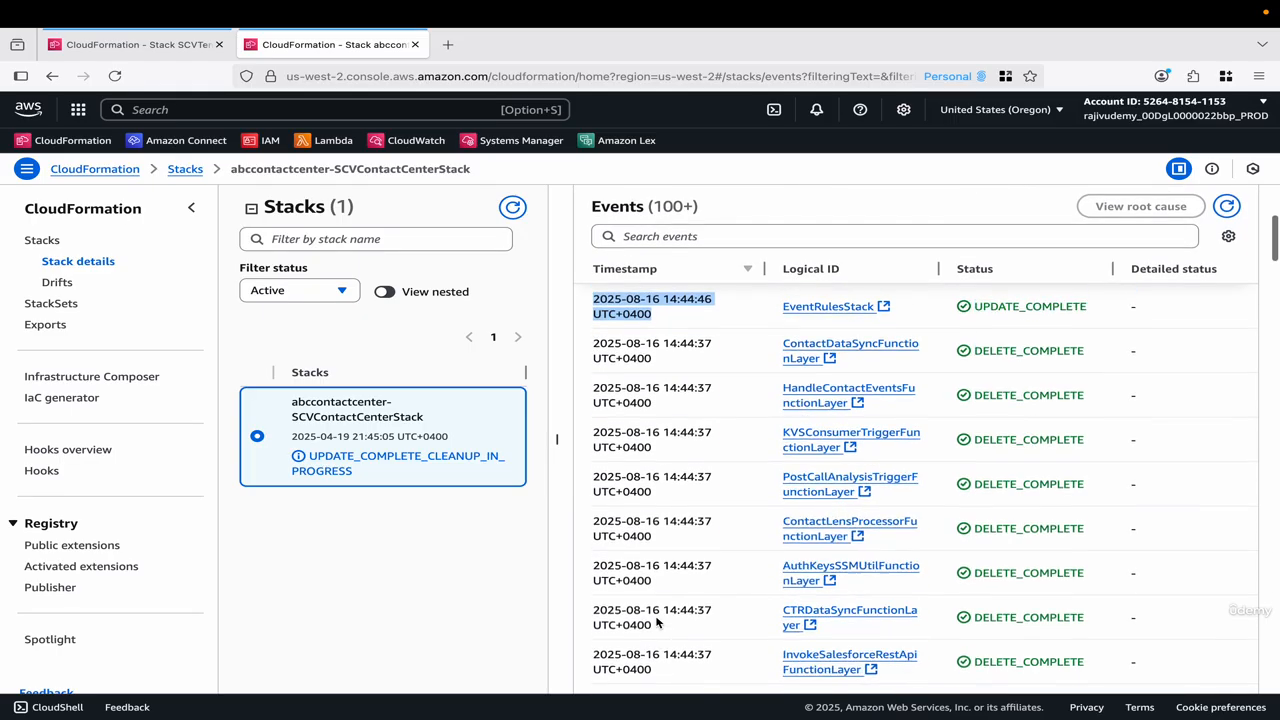
{"action": "scroll", "coordinate": [657, 622], "scroll_direction": "down", "scroll_amount": 10}
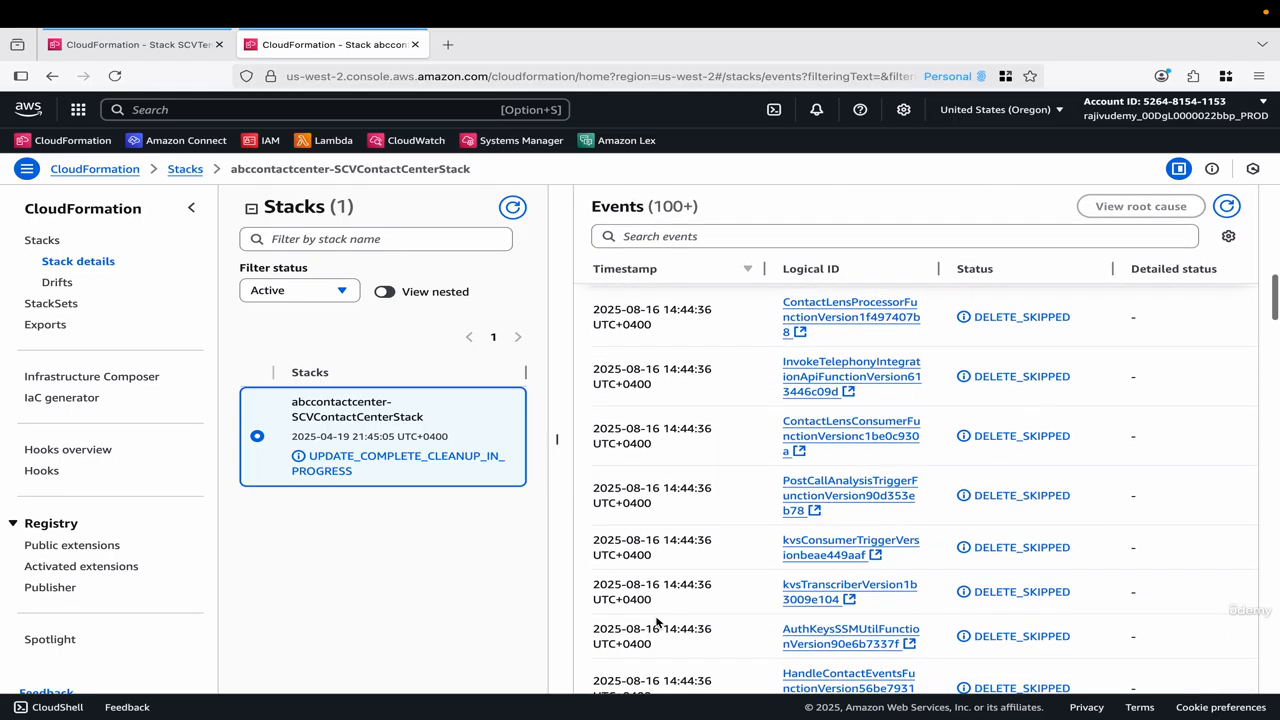
{"action": "scroll", "coordinate": [657, 622], "scroll_direction": "down", "scroll_amount": 4}
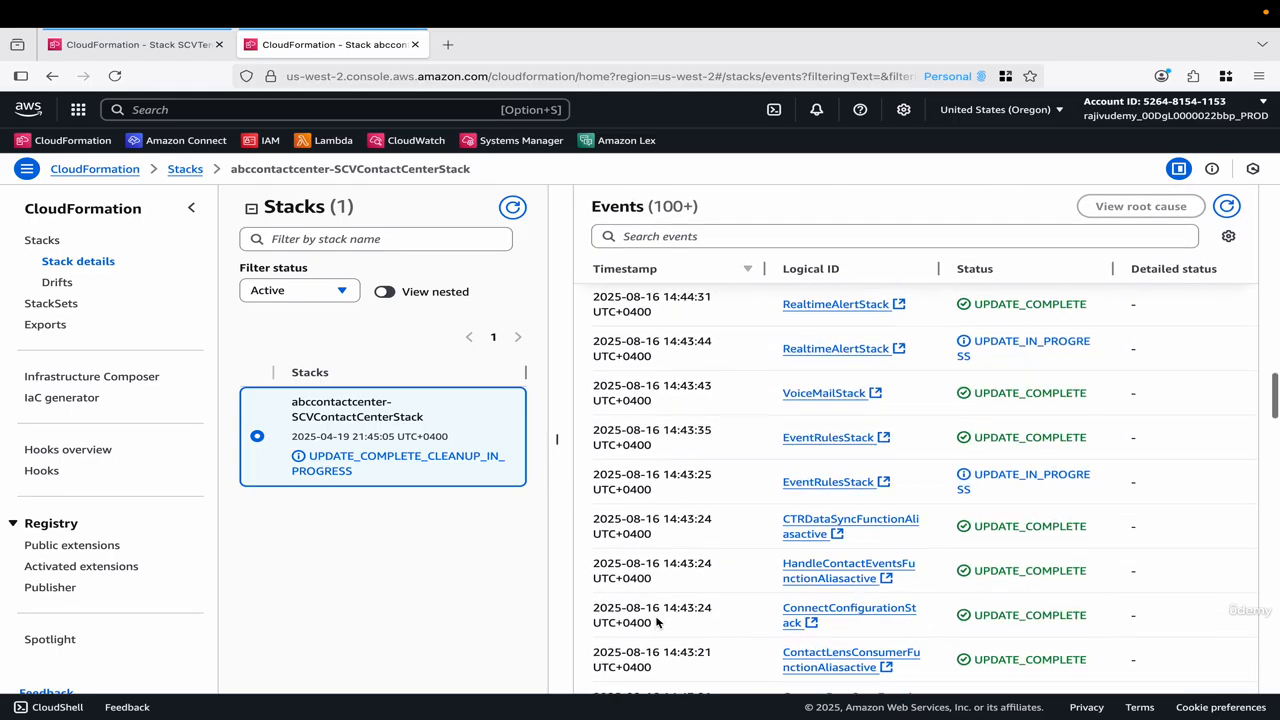
{"action": "scroll", "coordinate": [657, 622], "scroll_direction": "down", "scroll_amount": 7}
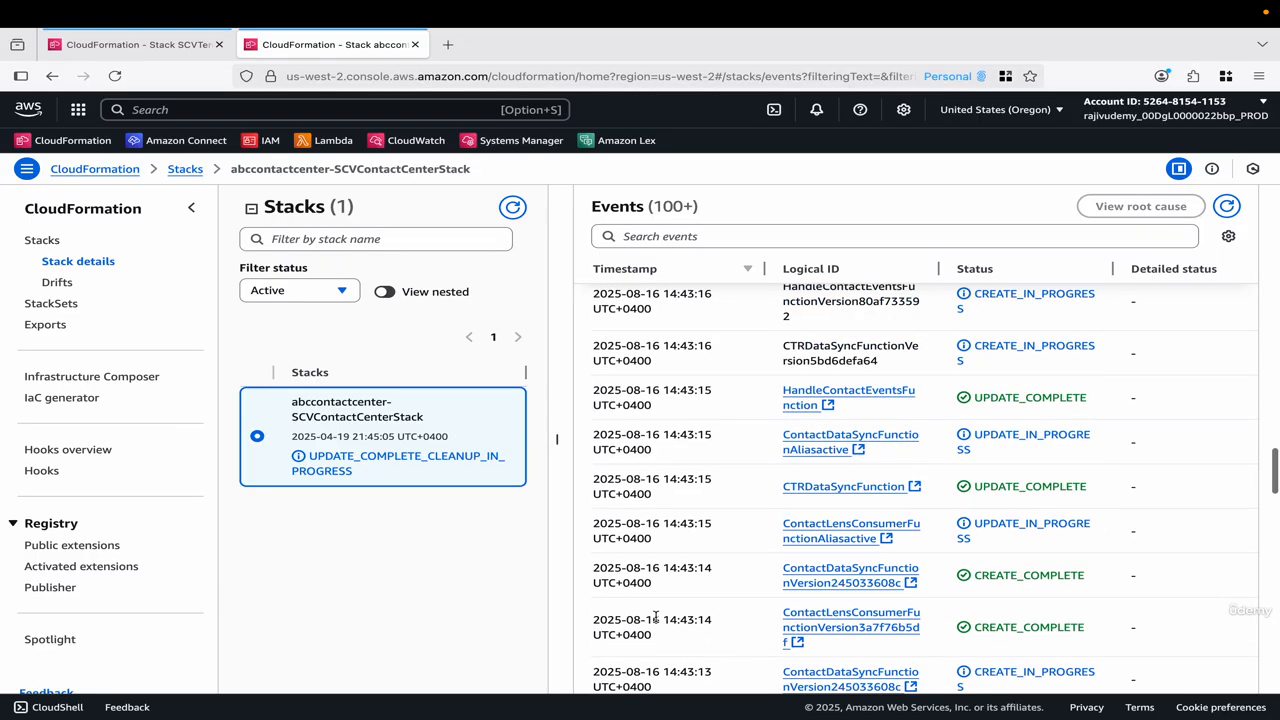
{"action": "scroll", "coordinate": [657, 622], "scroll_direction": "down", "scroll_amount": 8}
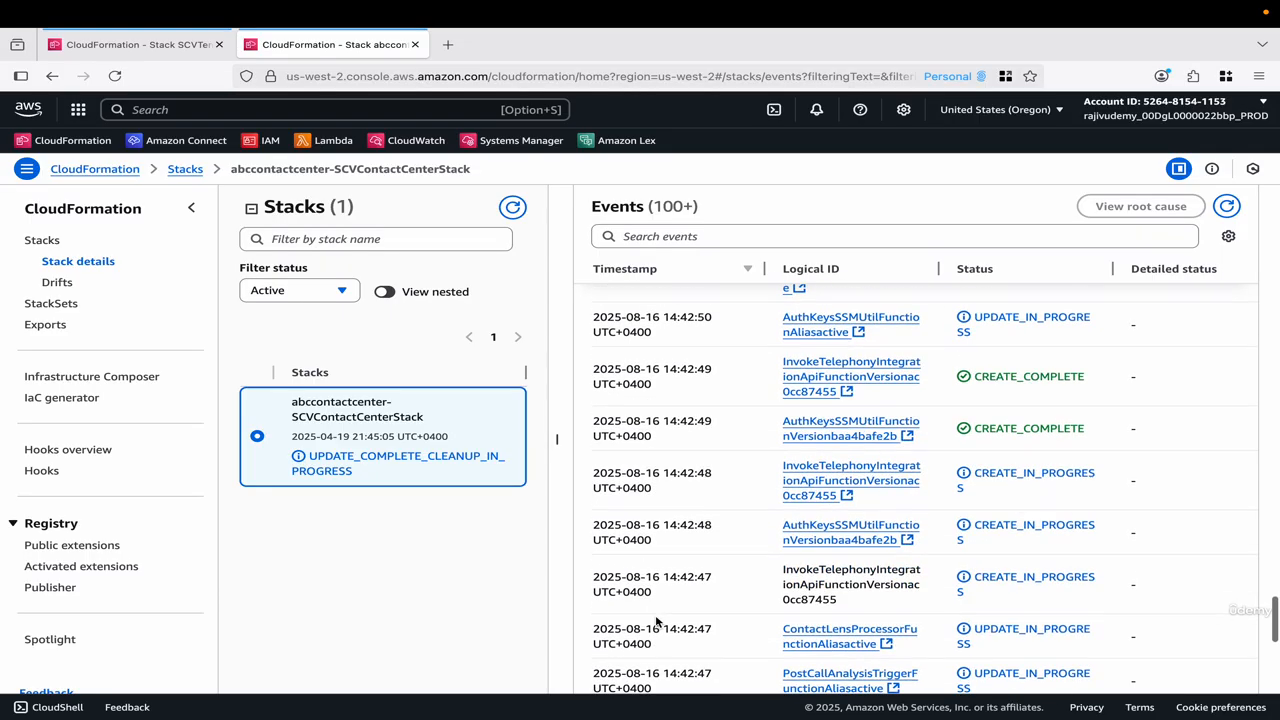
{"action": "scroll", "coordinate": [655, 616], "scroll_direction": "down", "scroll_amount": 4}
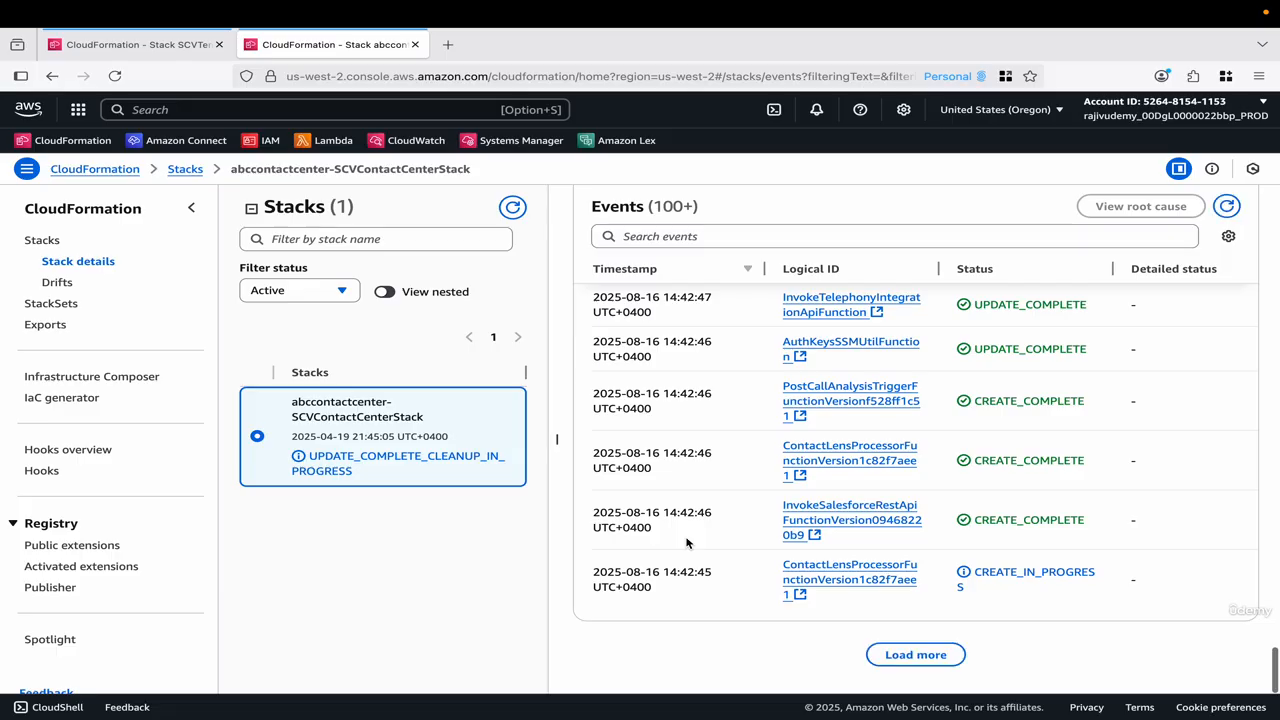
Load older events, locate where the 2025-08-16 update starts after the 2025-04-19 creation, and return to the newest events.
{"action": "scroll", "coordinate": [695, 538], "scroll_direction": "down", "scroll_amount": 10}
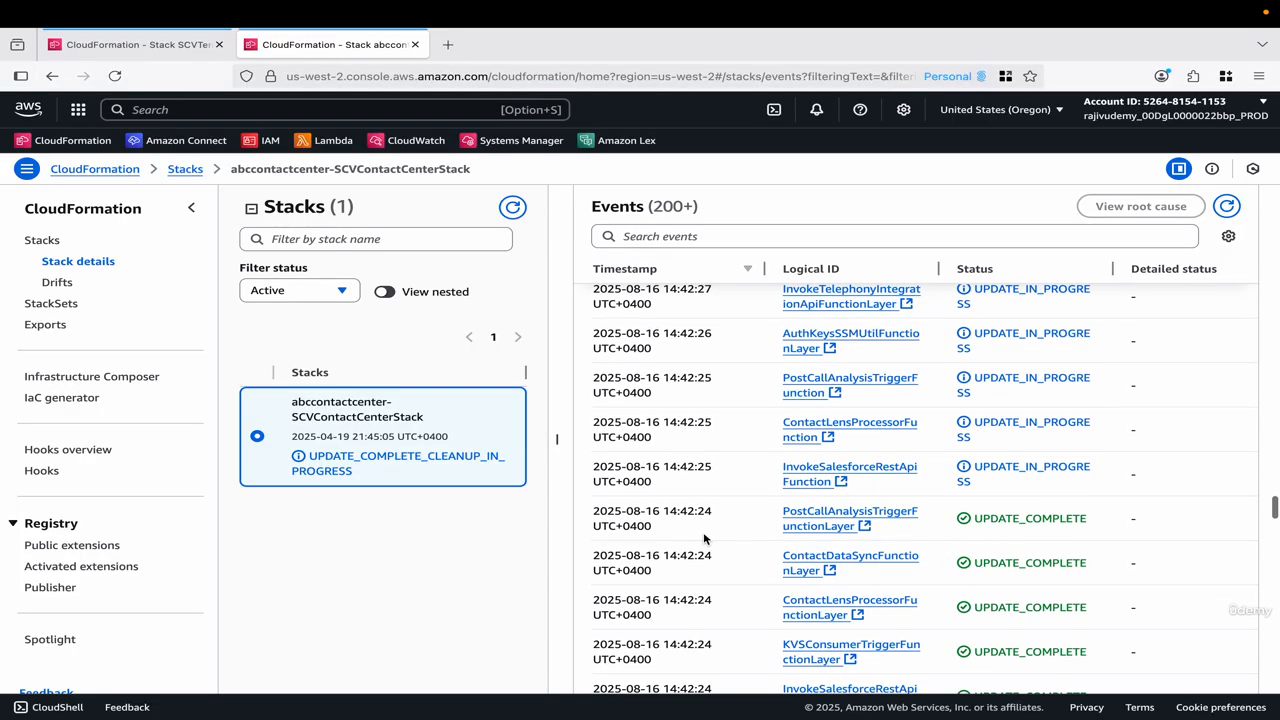
{"action": "scroll", "coordinate": [703, 538], "scroll_direction": "down", "scroll_amount": 3}
{"action": "scroll", "coordinate": [703, 538], "scroll_direction": "down", "scroll_amount": 10}
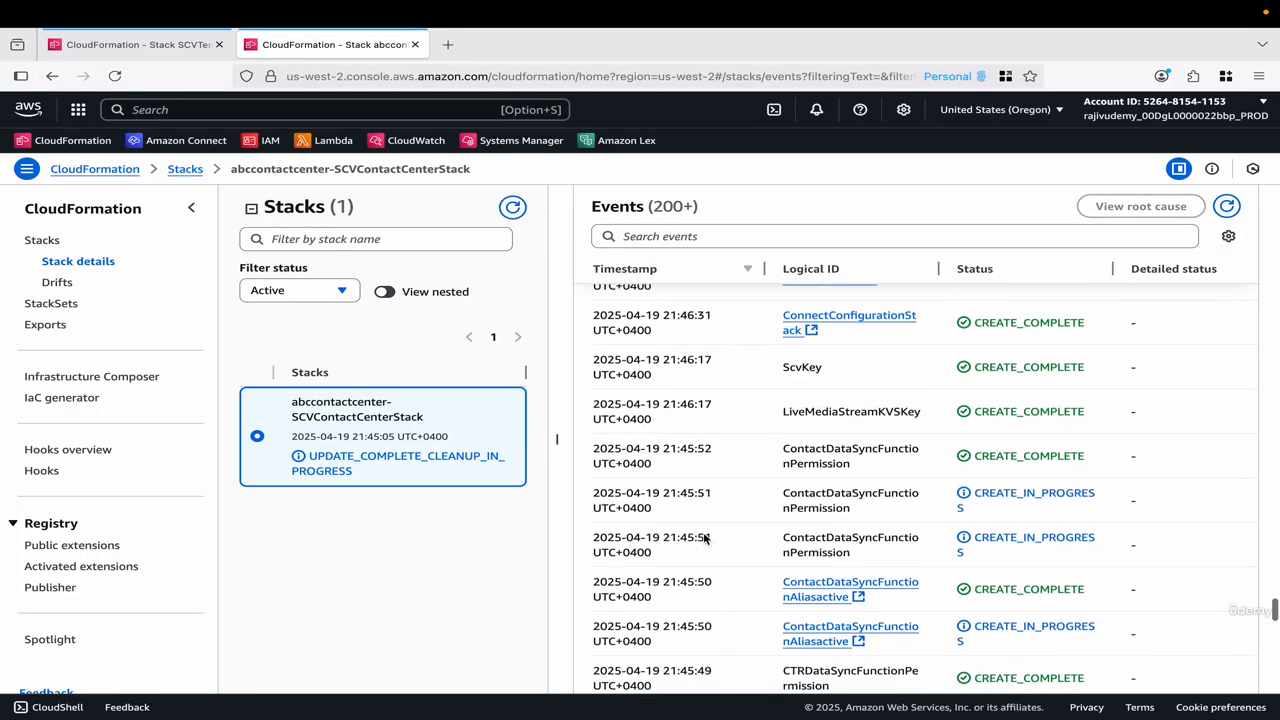
{"action": "scroll", "coordinate": [703, 538], "scroll_direction": "up", "scroll_amount": 5}
{"action": "scroll", "coordinate": [703, 538], "scroll_direction": "up", "scroll_amount": 5}
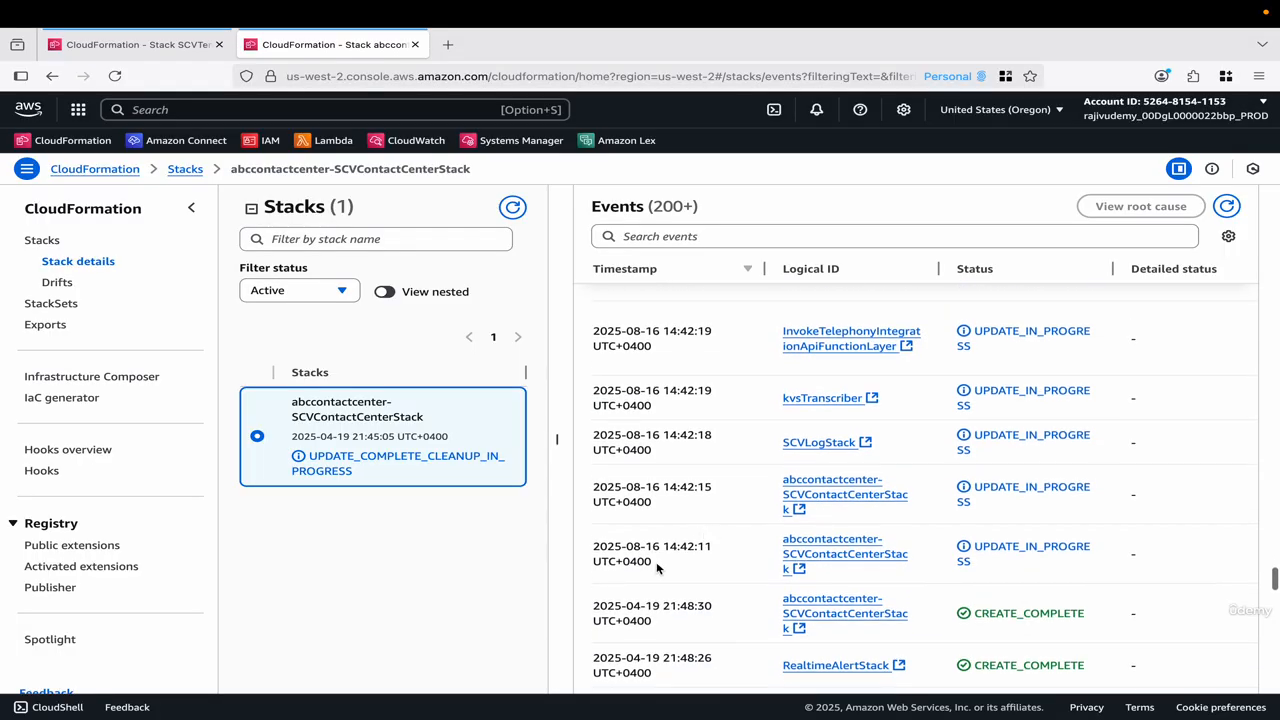
{"action": "left_click_drag", "start_coordinate": [669, 569], "coordinate": [615, 540]}
{"action": "scroll", "coordinate": [615, 540], "scroll_direction": "up", "scroll_amount": 15}
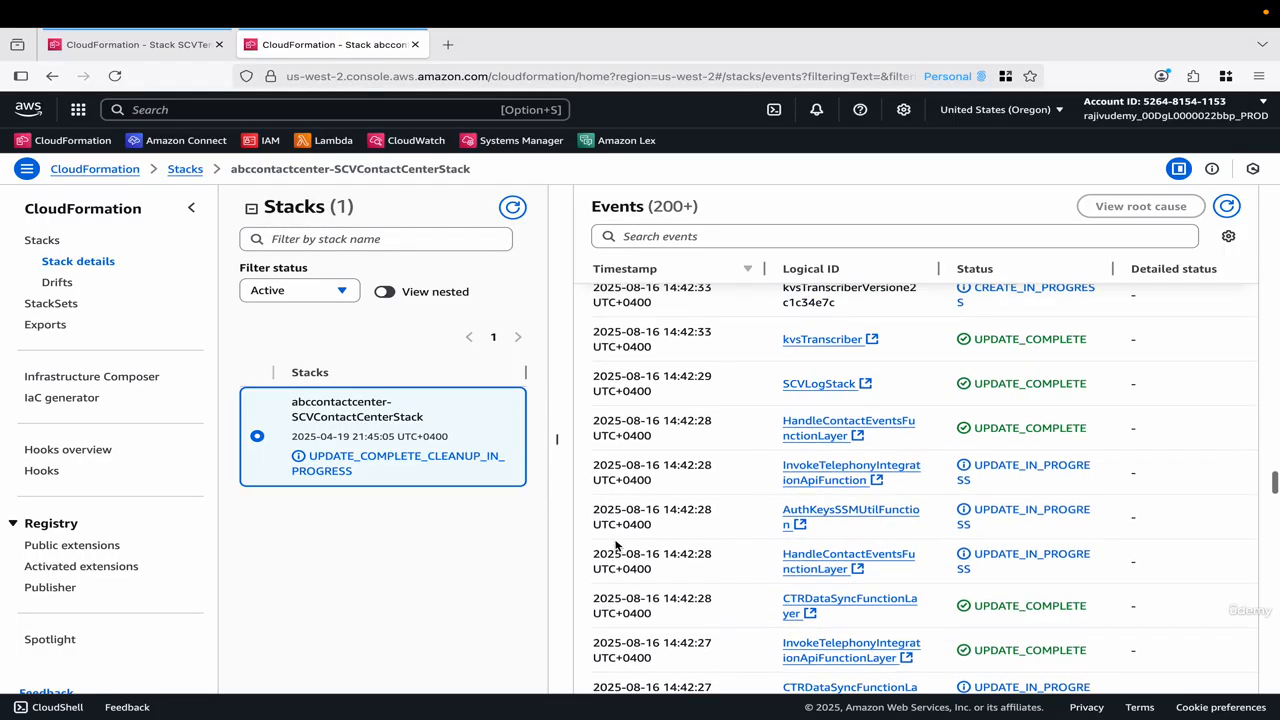
{"action": "scroll", "coordinate": [615, 543], "scroll_direction": "up", "scroll_amount": 5}
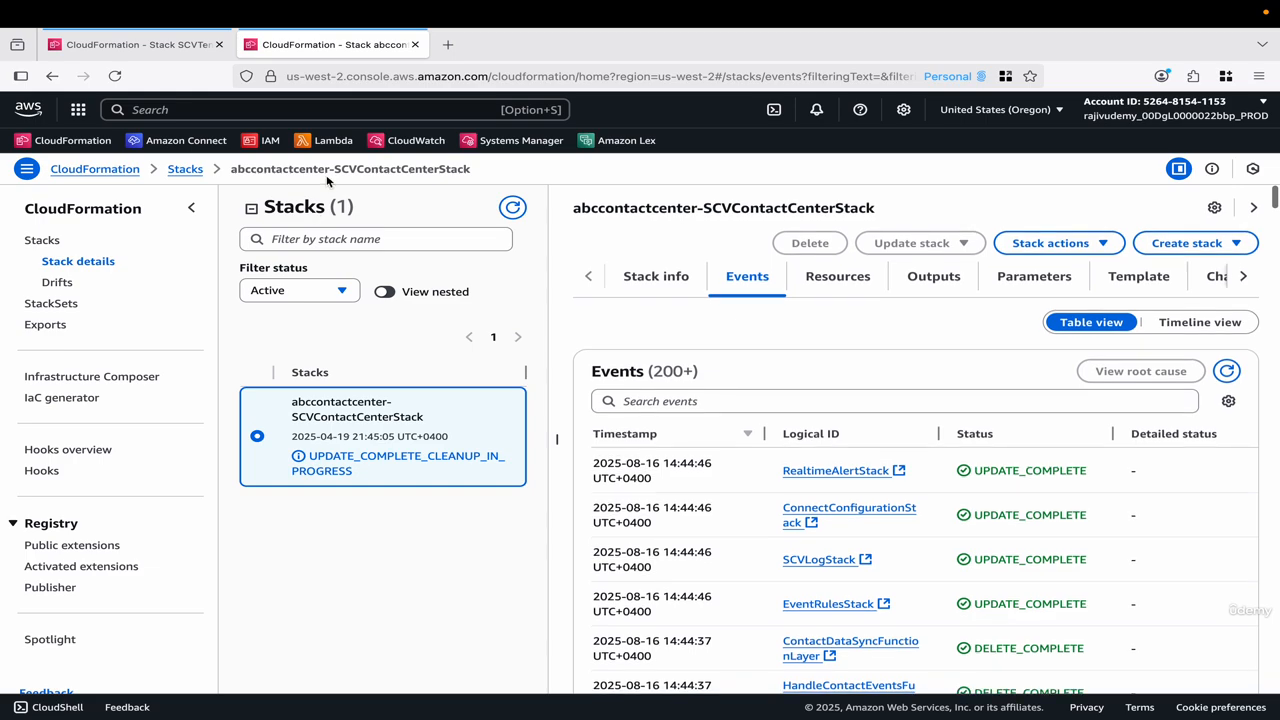
Return to the Oregon stack list, show nested stacks, refresh, and check the status of every nested stack and the parent.
{"action": "left_click", "coordinate": [188, 169]}
{"action": "left_click", "coordinate": [985, 259]}
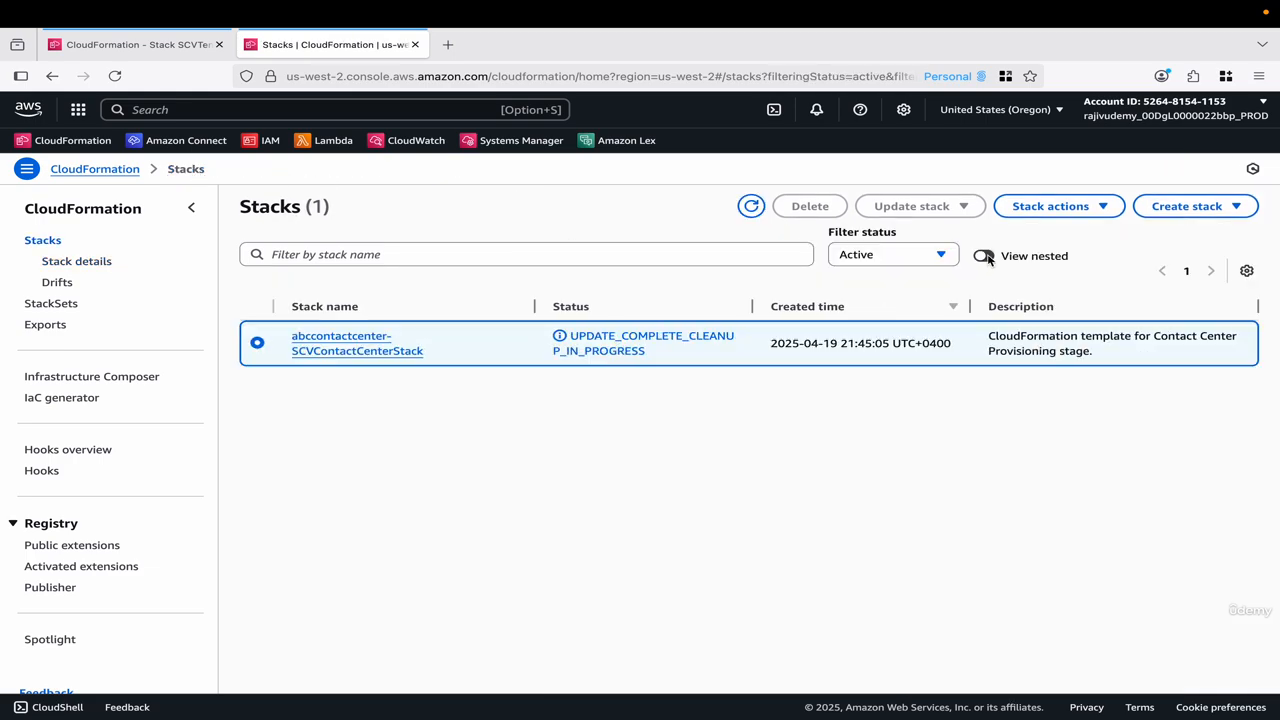
{"action": "left_click", "coordinate": [751, 206]}
{"action": "scroll", "coordinate": [650, 498], "scroll_direction": "down", "scroll_amount": 5}
{"action": "left_click", "coordinate": [640, 680]}
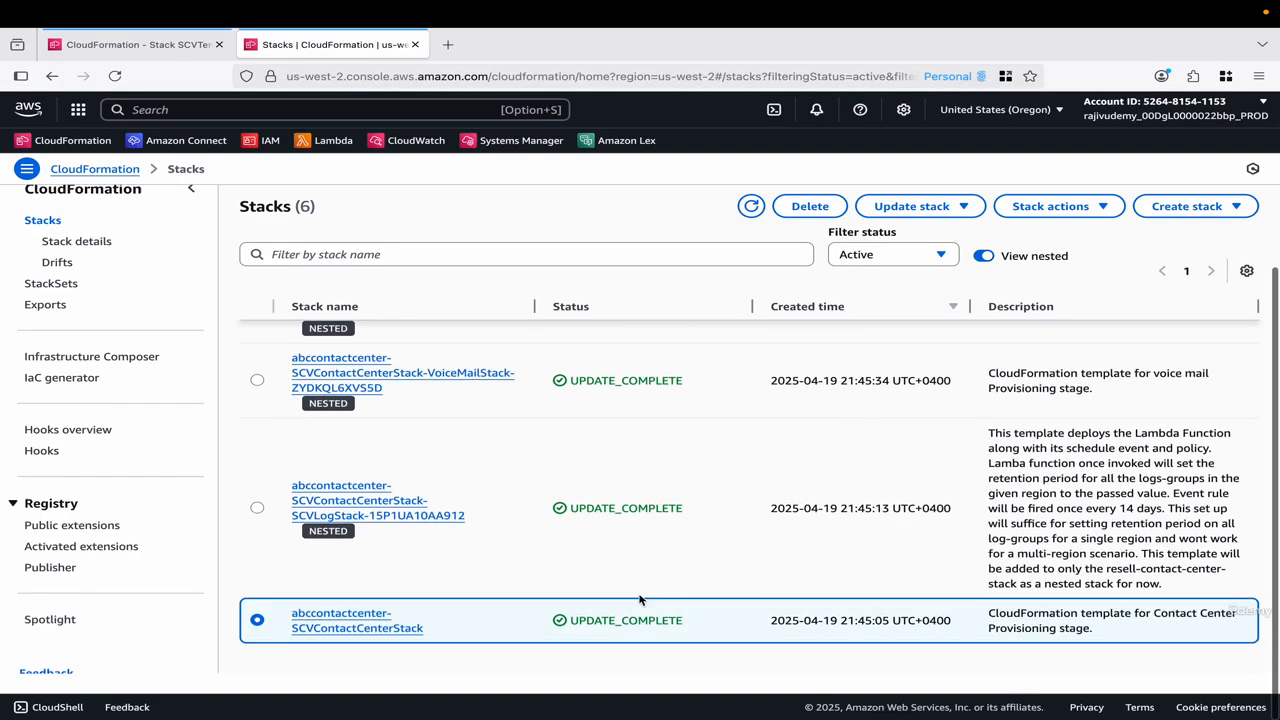
{"action": "scroll", "coordinate": [640, 600], "scroll_direction": "up", "scroll_amount": 5}
{"action": "left_click", "coordinate": [751, 206]}
Switch to Salesforce, reload the abccontactcenter details page, and check its version and last modified date.
{"action": "key", "text": "ctrl+Left"}
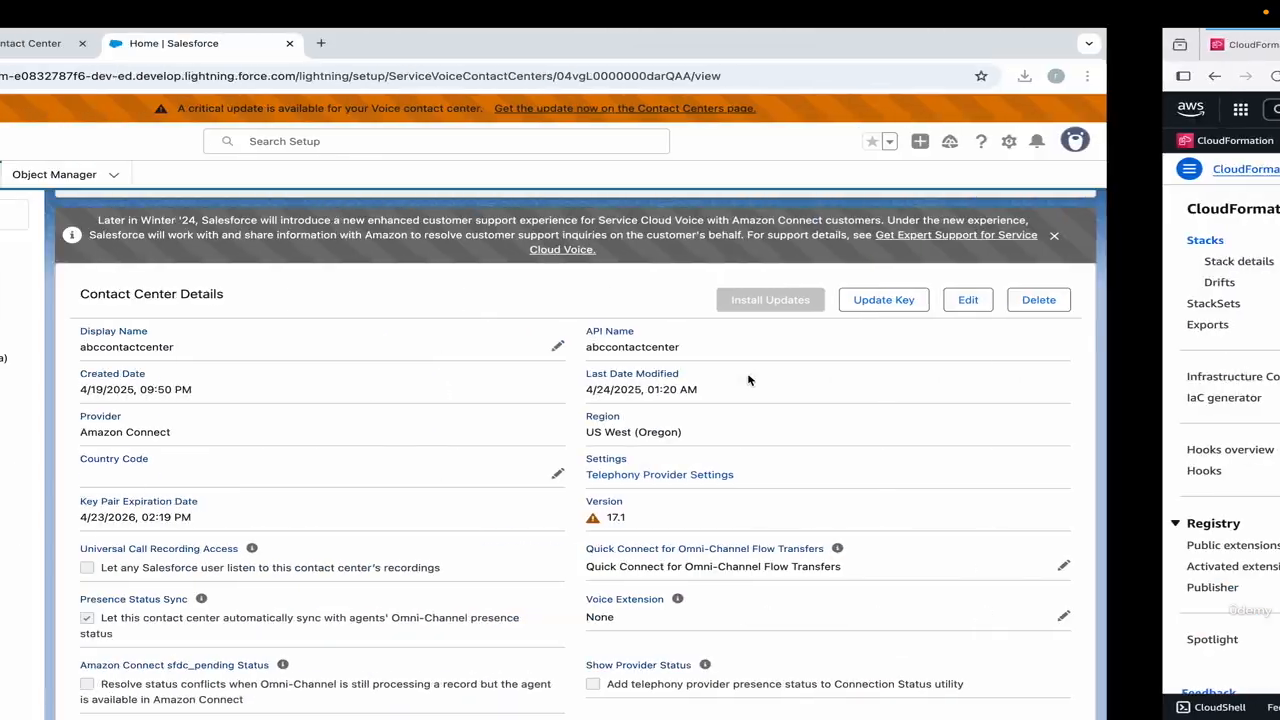
{"action": "left_click", "coordinate": [82, 77]}
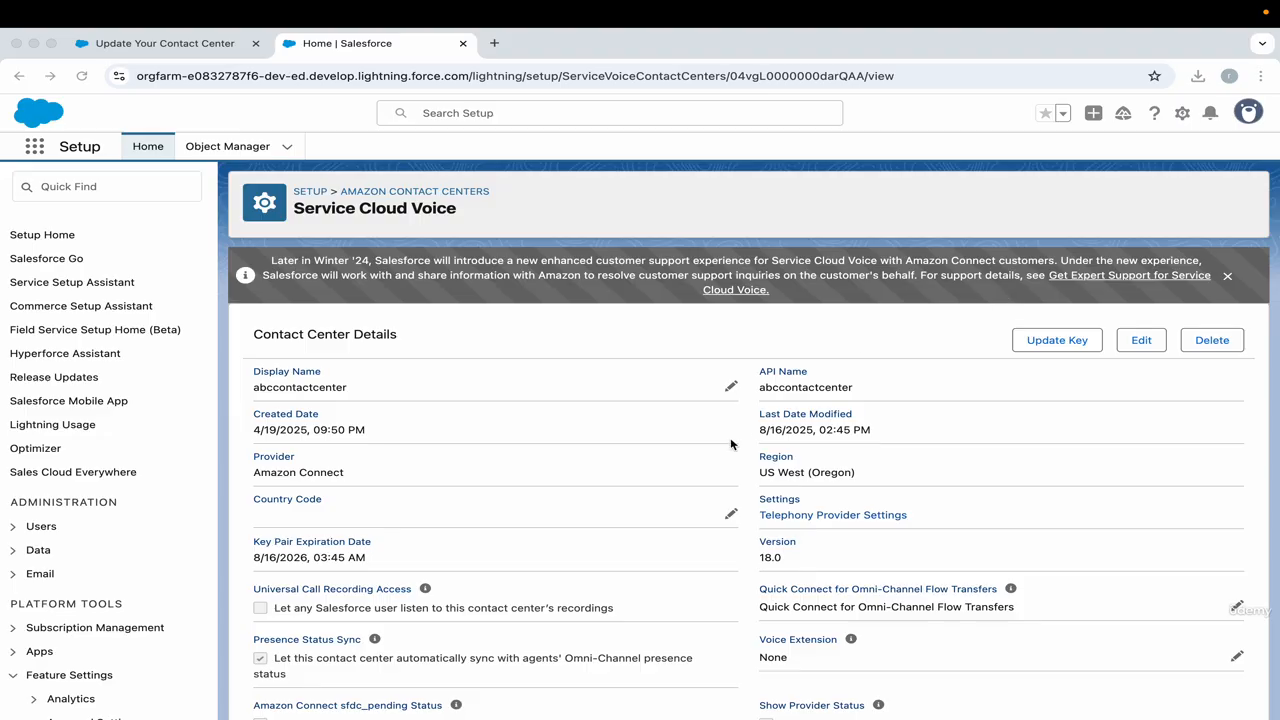
{"action": "scroll", "coordinate": [731, 440], "scroll_direction": "down", "scroll_amount": 2}
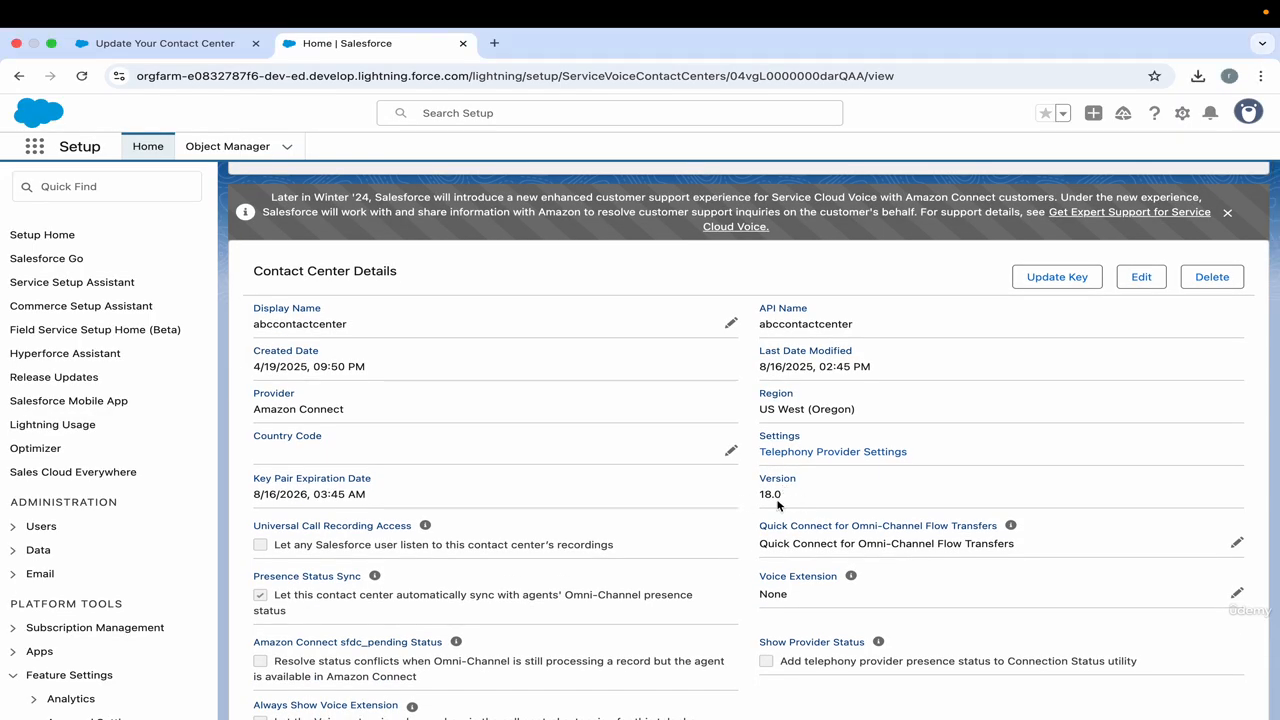
{"action": "scroll", "coordinate": [778, 505], "scroll_direction": "up", "scroll_amount": 2}
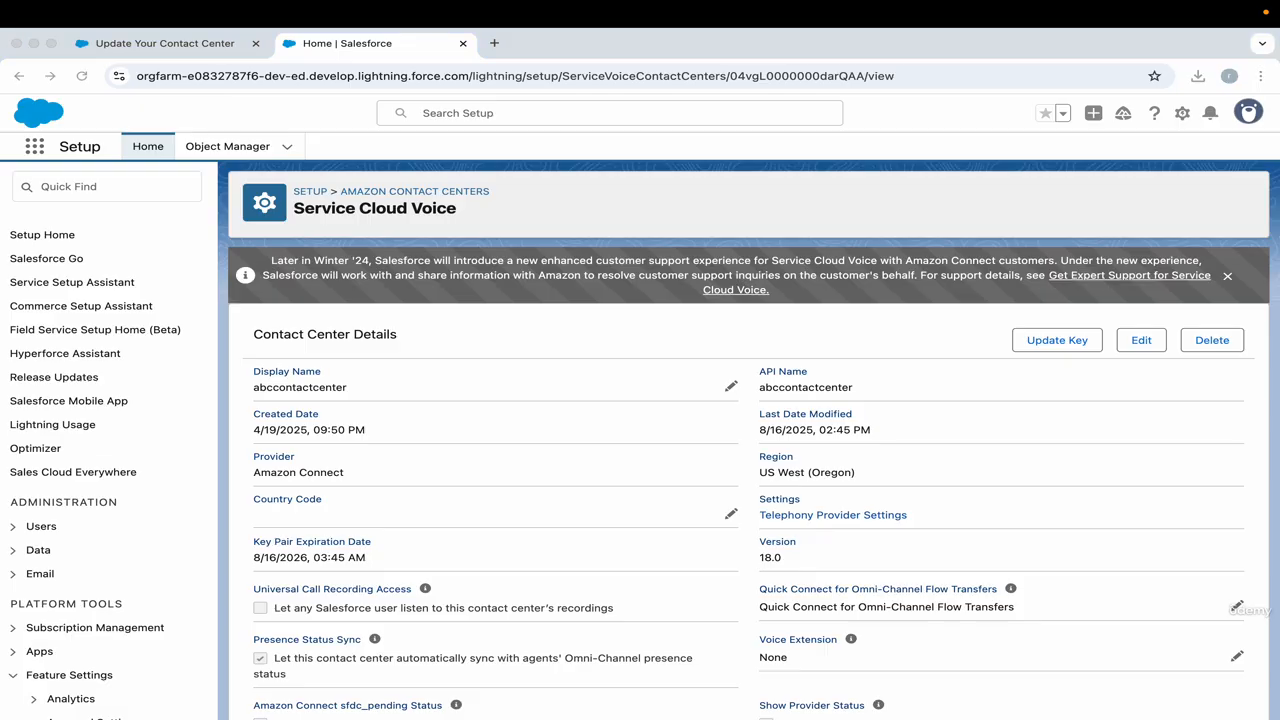
Read the Salesforce emails about the contact center update and the key pair update, then close the mail window.
{"action": "left_click_drag", "start_coordinate": [728, 164], "coordinate": [620, 146]}
{"action": "left_click_drag", "start_coordinate": [797, 152], "coordinate": [540, 131]}
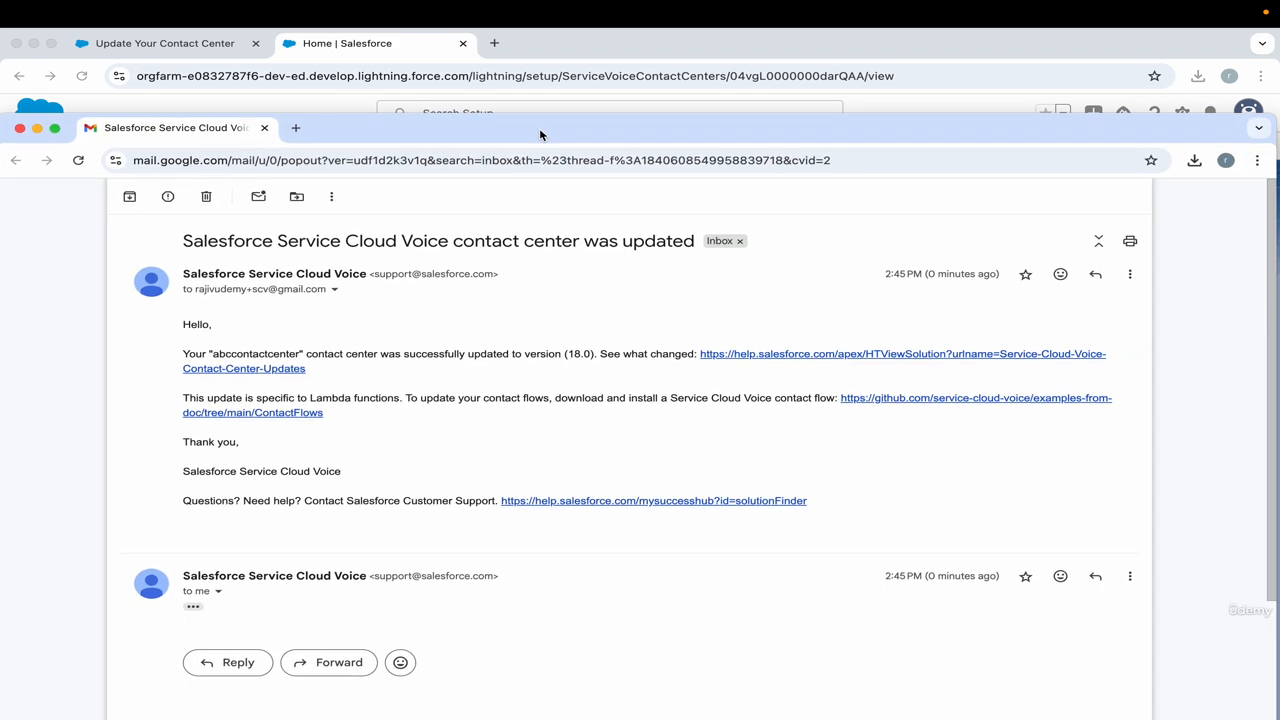
{"action": "left_click_drag", "start_coordinate": [185, 243], "coordinate": [673, 246]}
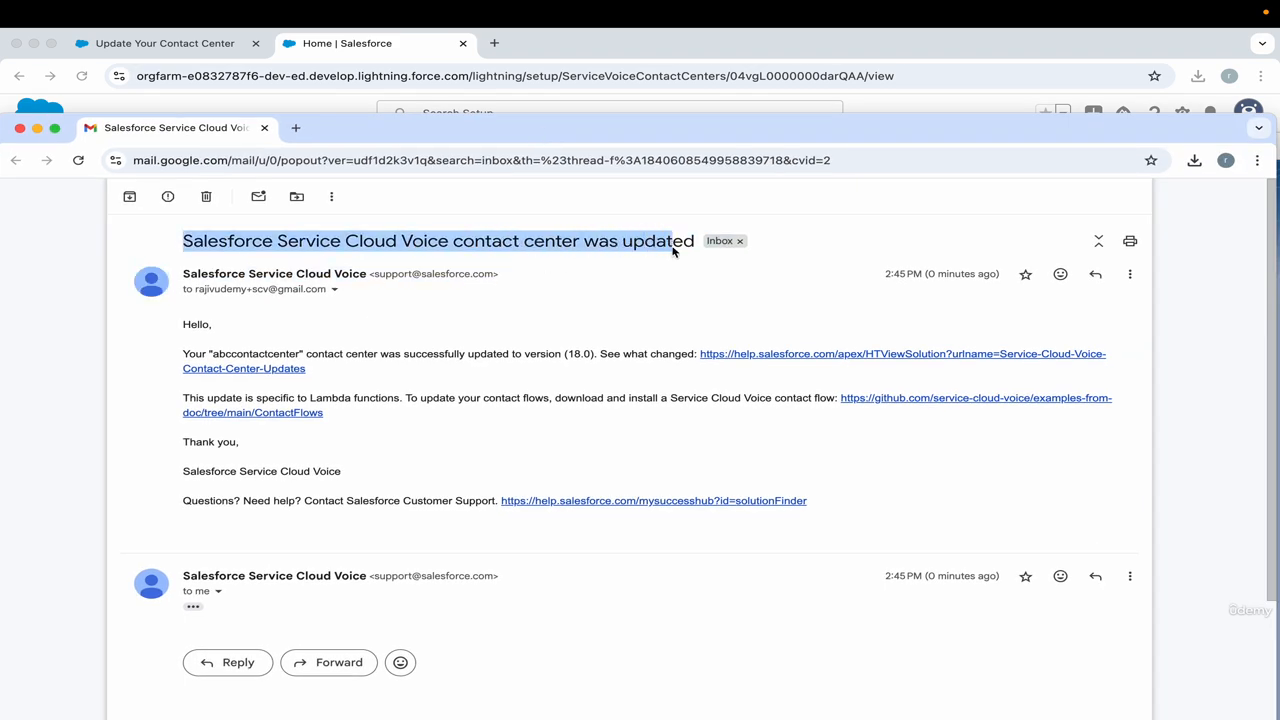
{"action": "double_click", "coordinate": [673, 246]}
{"action": "left_click", "coordinate": [671, 271]}
{"action": "left_click", "coordinate": [588, 308]}
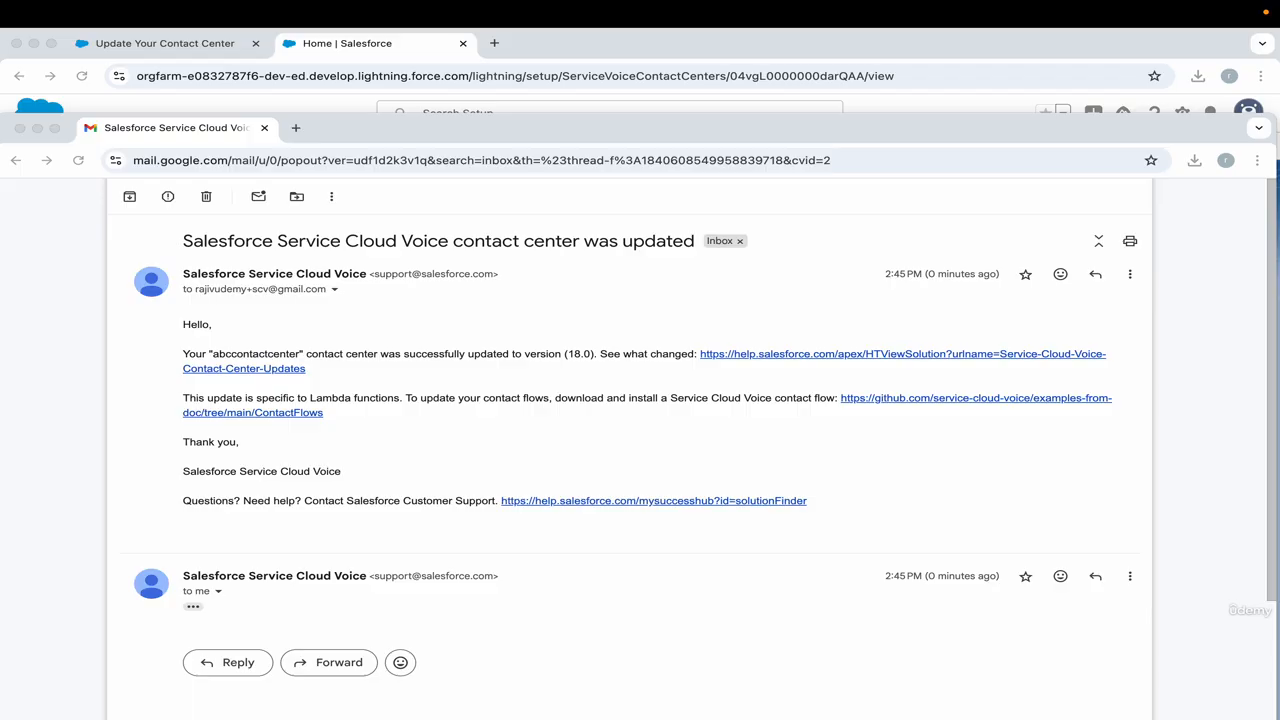
{"action": "left_click_drag", "start_coordinate": [1275, 190], "coordinate": [488, 143]}
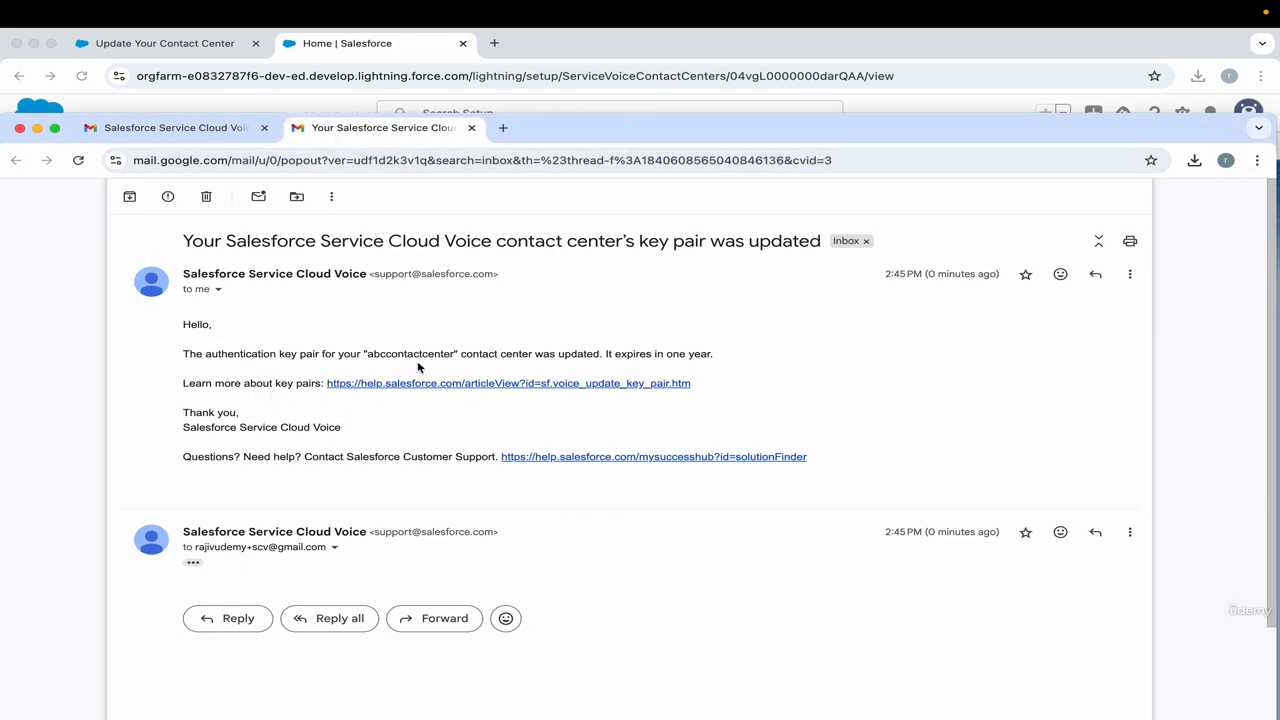
{"action": "left_click", "coordinate": [19, 128]}
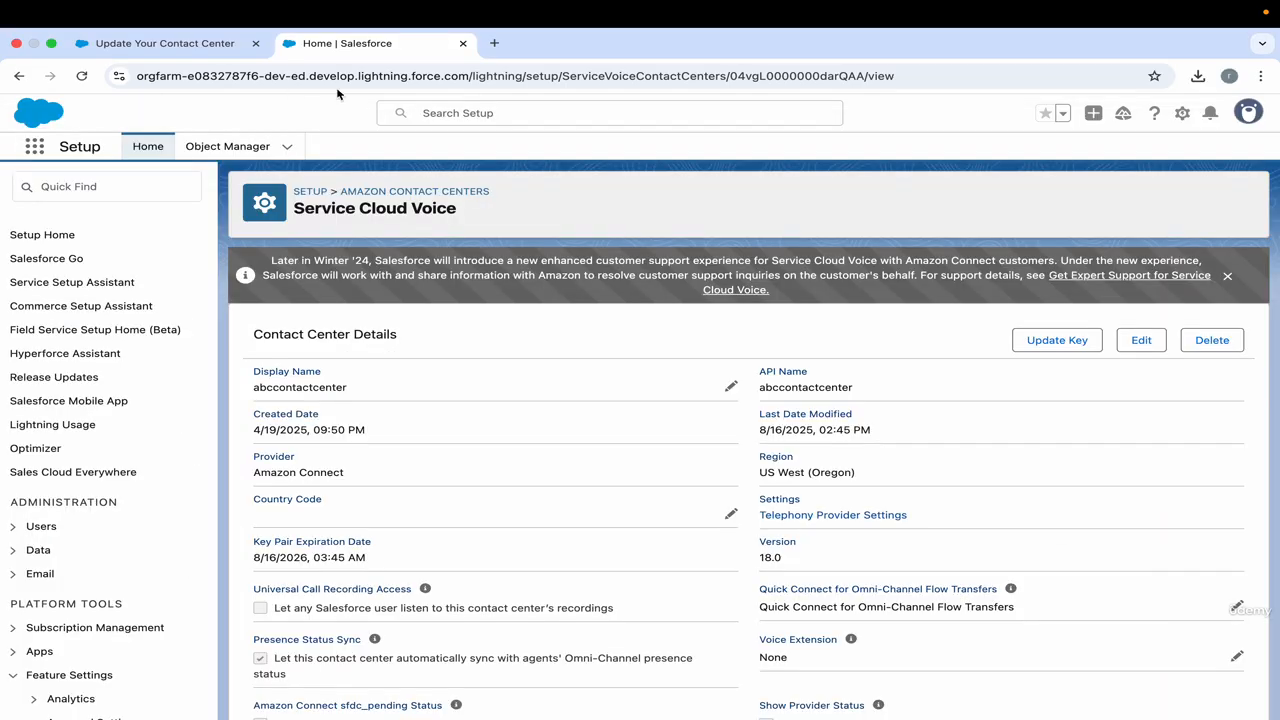
Check the key pair expiration date in the contact center details and look over the remaining sections of the page.
{"action": "left_click_drag", "start_coordinate": [257, 557], "coordinate": [310, 558]}
{"action": "left_click", "coordinate": [262, 558]}
{"action": "scroll", "coordinate": [470, 487], "scroll_direction": "up", "scroll_amount": 3}
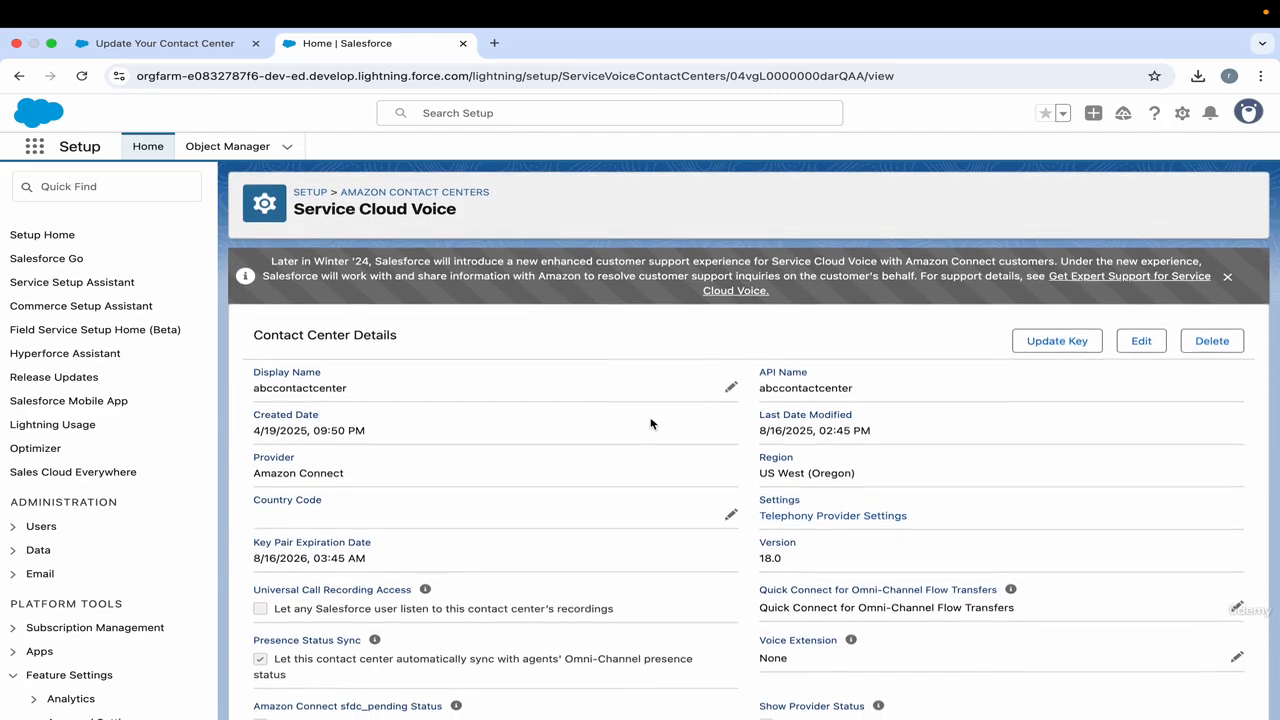
{"action": "scroll", "coordinate": [648, 395], "scroll_direction": "down", "scroll_amount": 10}
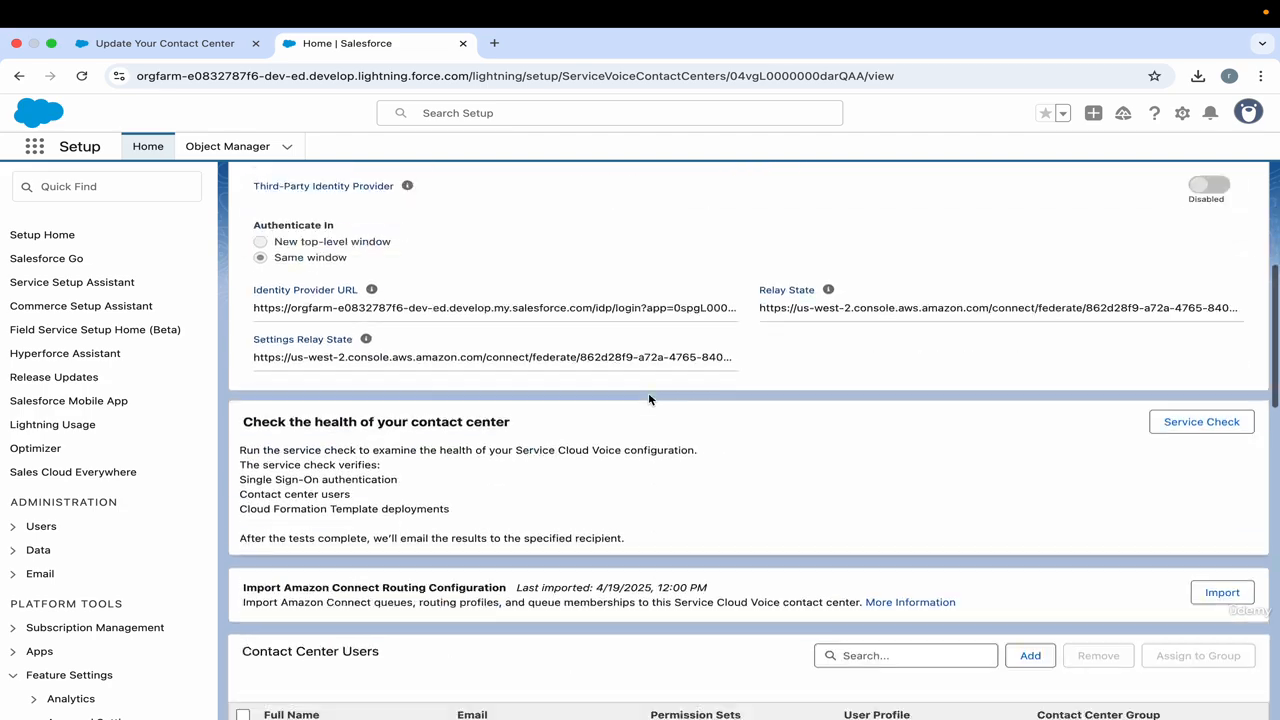
{"action": "scroll", "coordinate": [648, 395], "scroll_direction": "up", "scroll_amount": 12}
Switch to CloudFormation, refresh the Oregon stacks, and check the refreshed N. Virginia stack list for SCVTenantStack's status.
{"action": "key", "text": "ctrl+Right"}
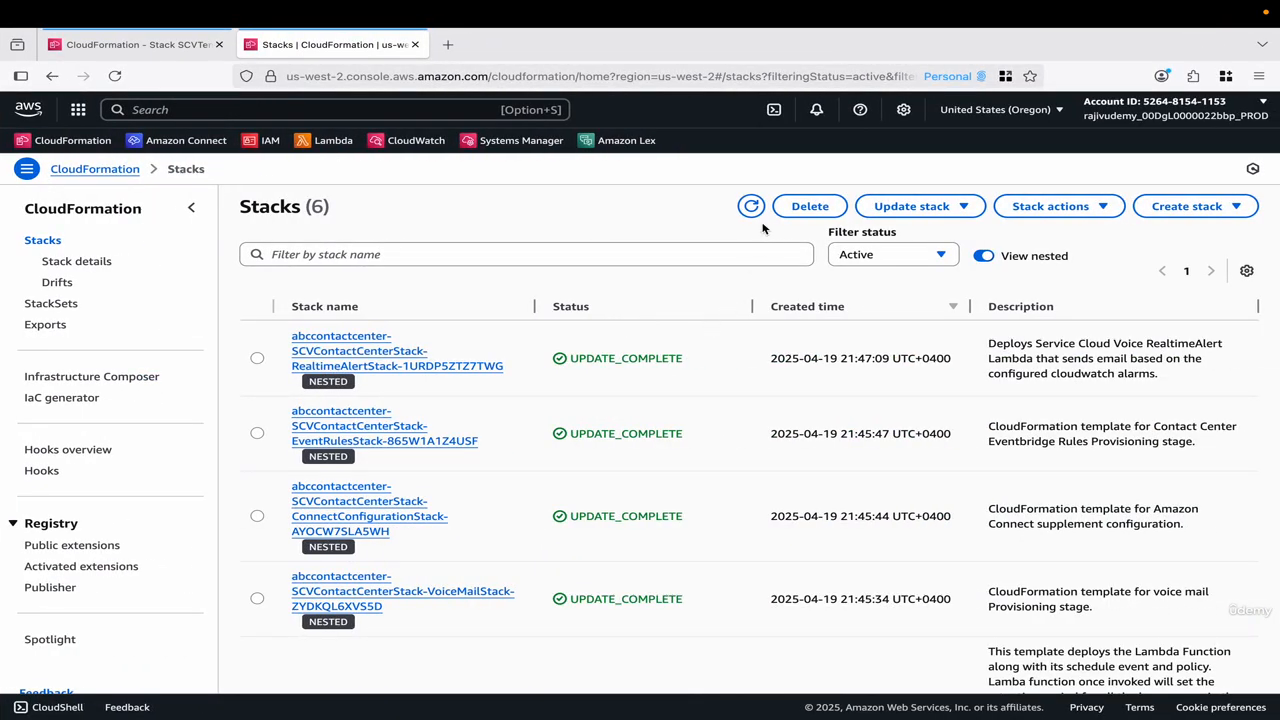
{"action": "left_click", "coordinate": [751, 206]}
{"action": "left_click", "coordinate": [150, 45]}
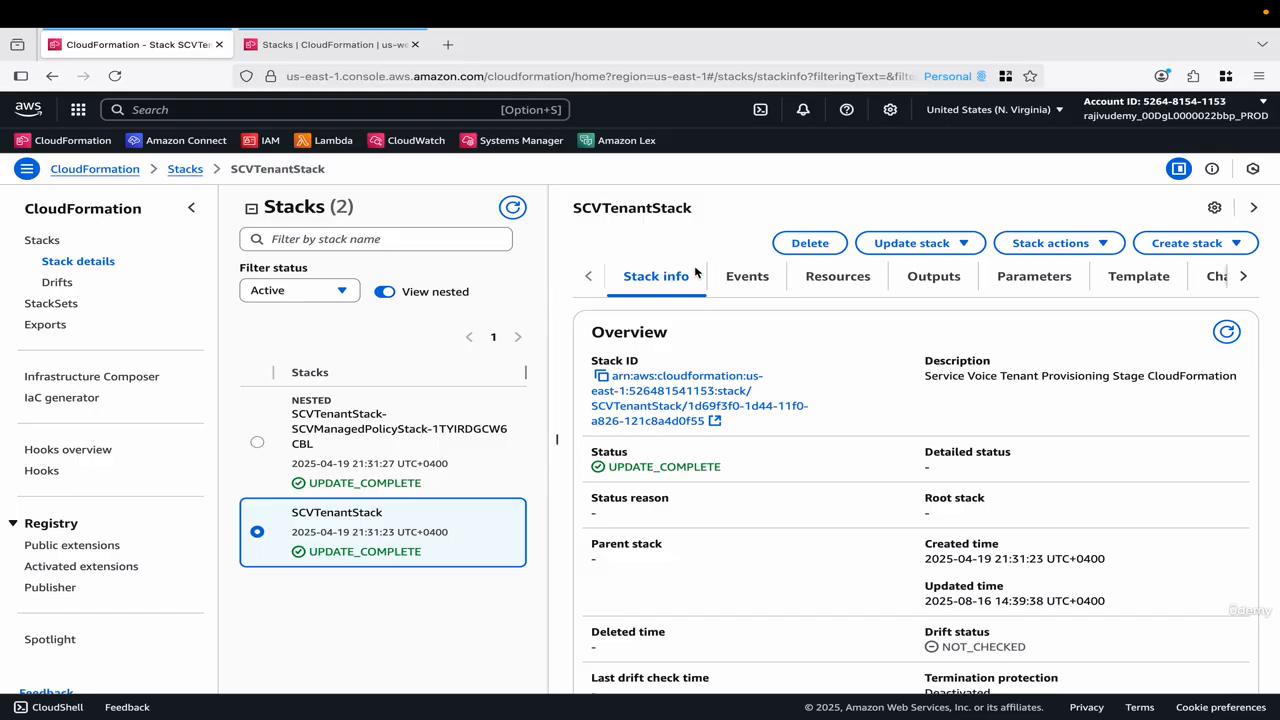
{"action": "left_click", "coordinate": [186, 169]}
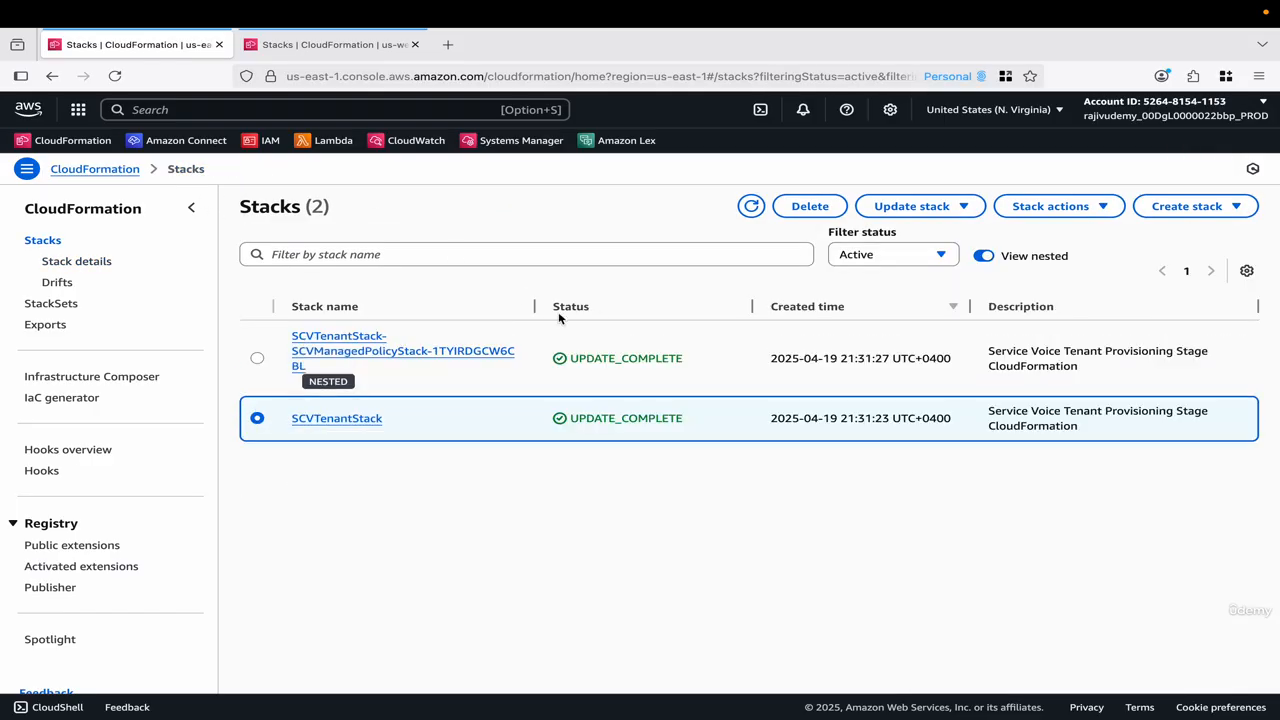
{"action": "left_click", "coordinate": [751, 206]}
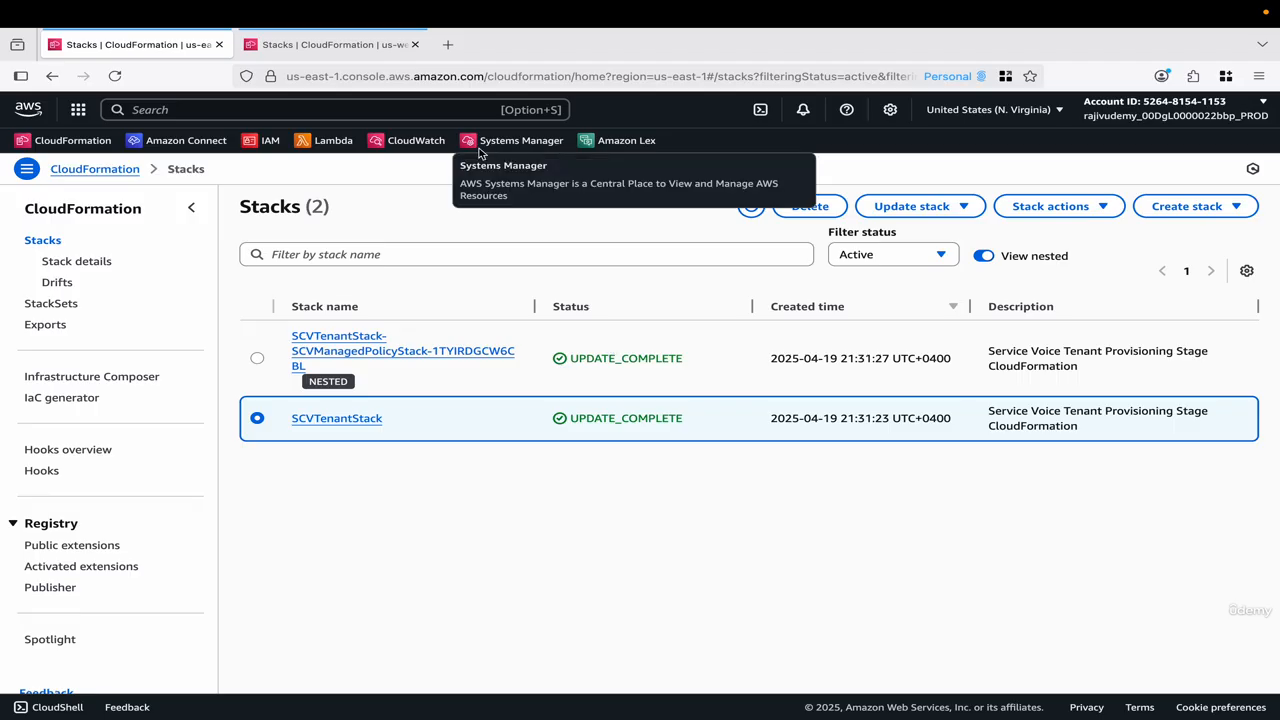
Refresh the Oregon stacks with nested ones hidden, compare their status with the N. Virginia tenant stacks, and return to Salesforce.
{"action": "left_click", "coordinate": [350, 44]}
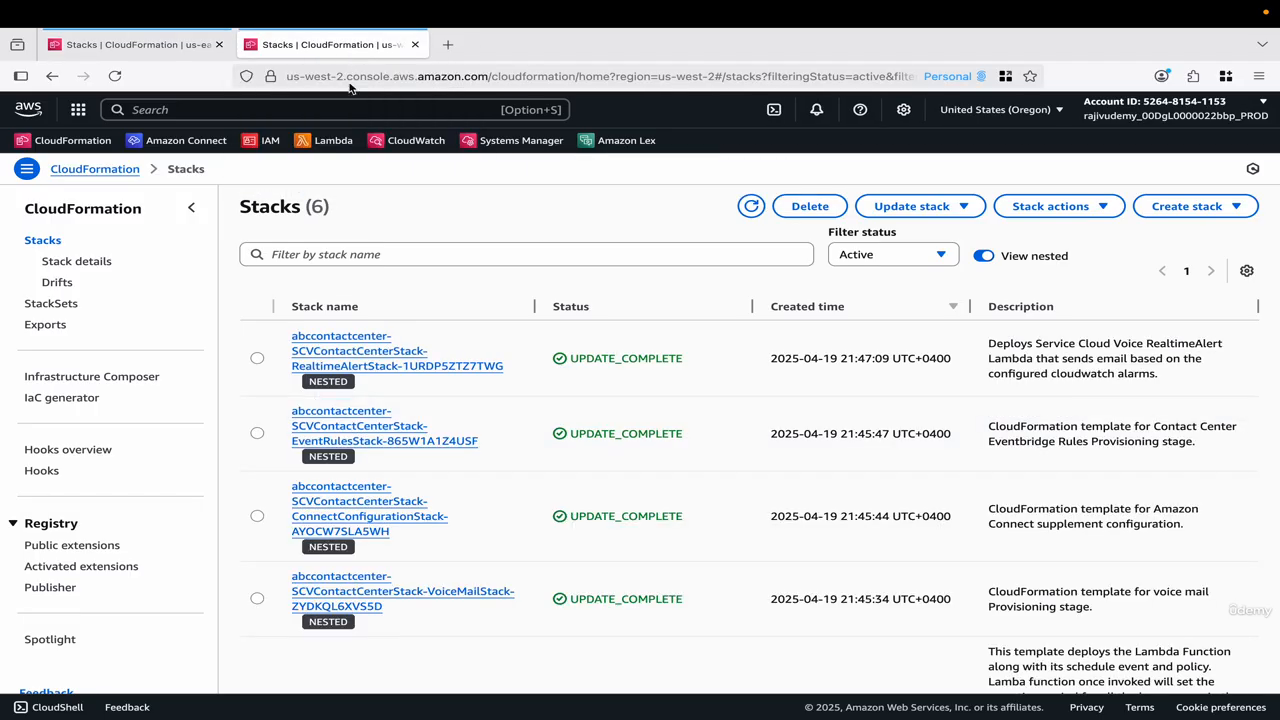
{"action": "left_click", "coordinate": [751, 206]}
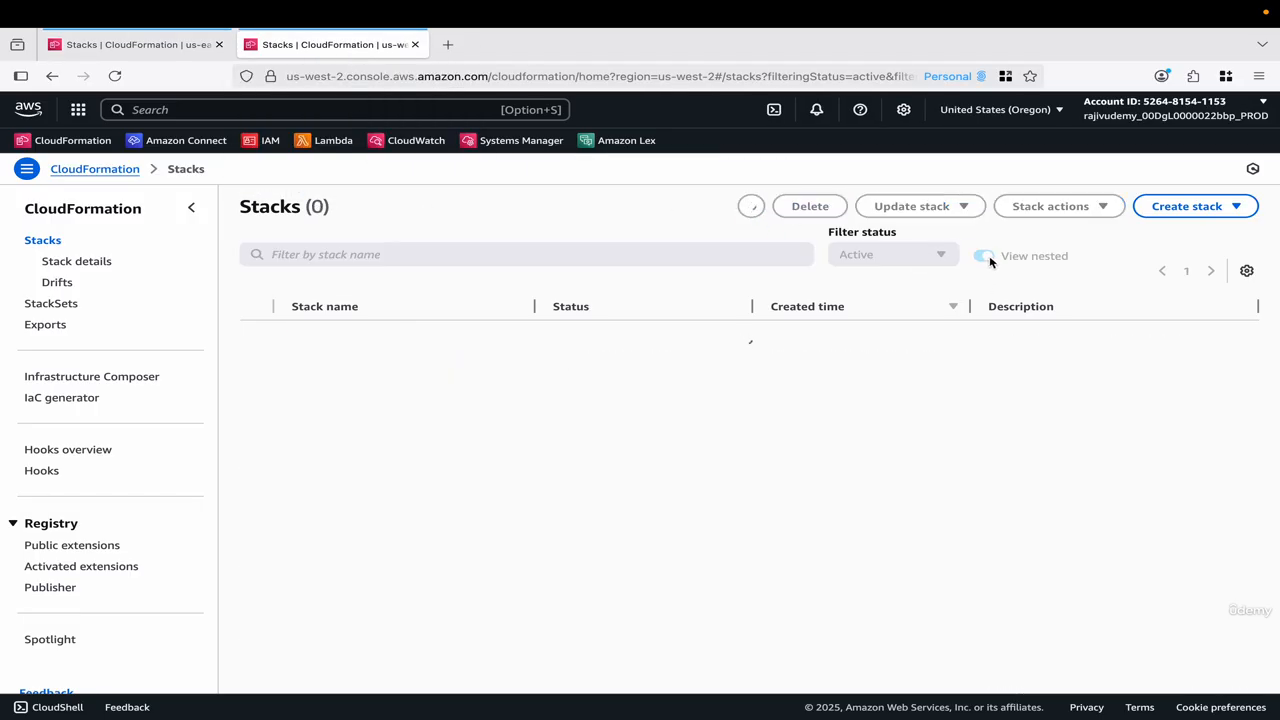
{"action": "left_click", "coordinate": [986, 256]}
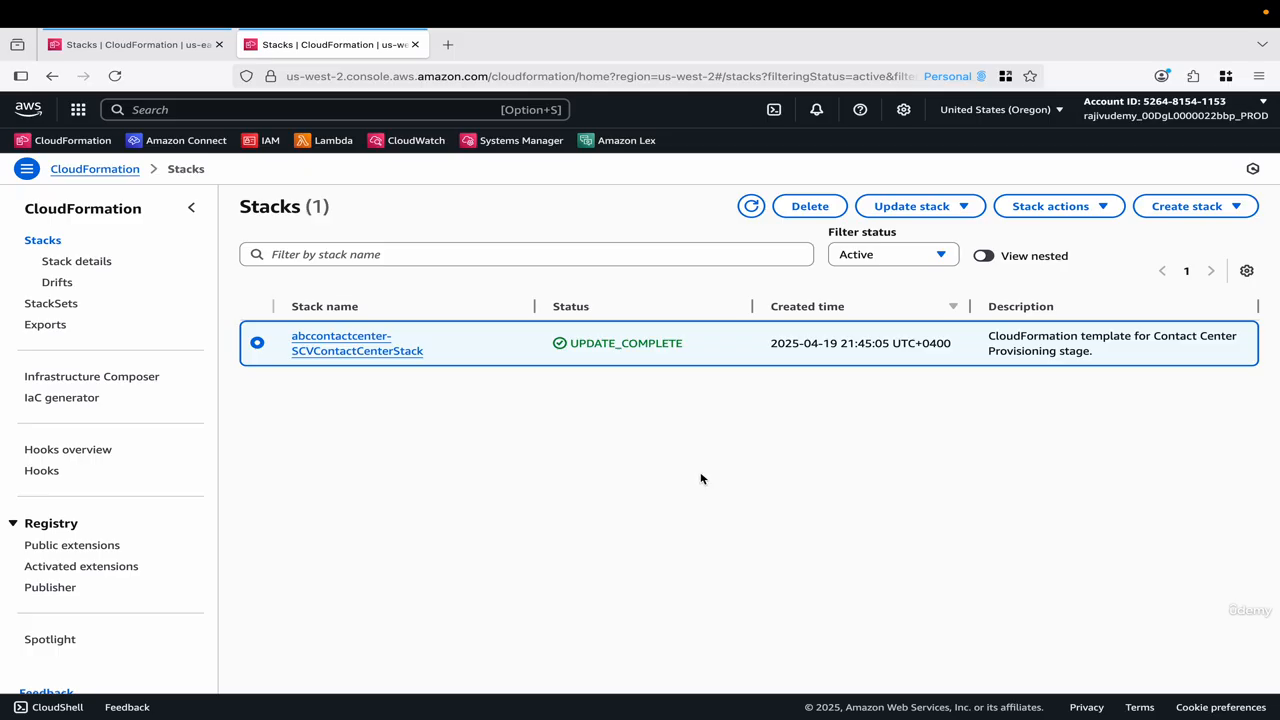
{"action": "left_click", "coordinate": [185, 45]}
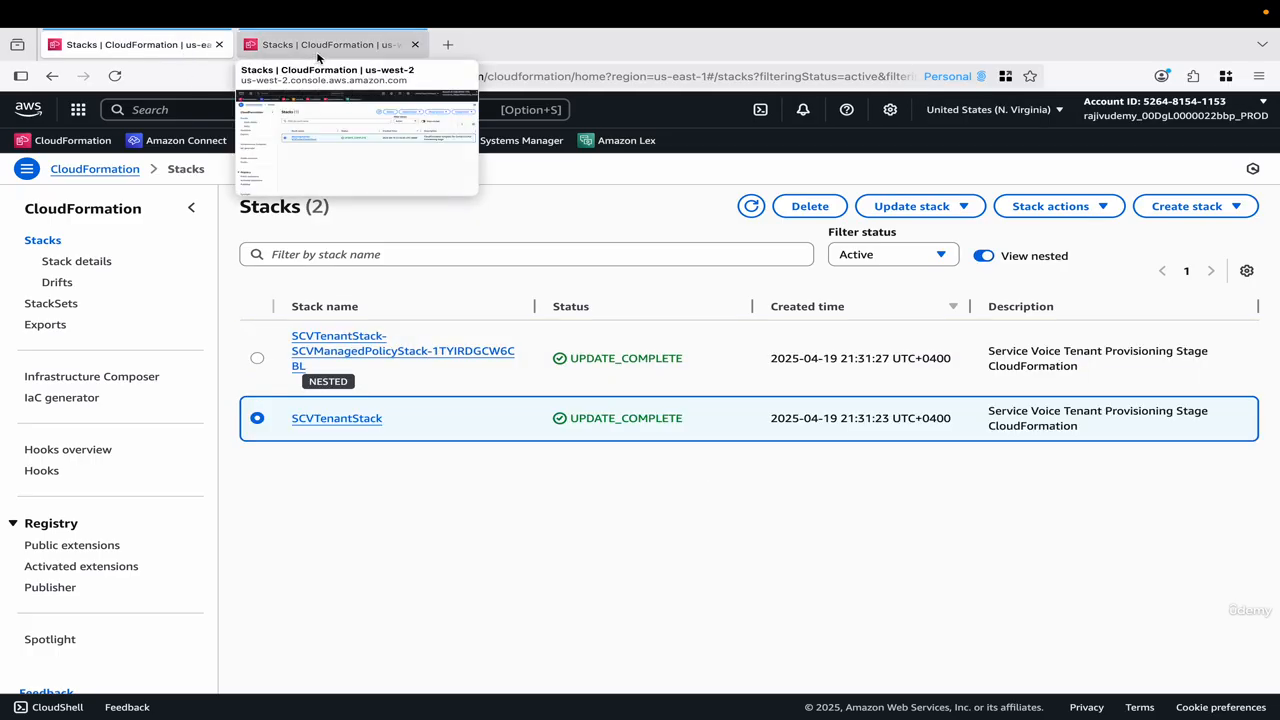
{"action": "left_click", "coordinate": [300, 45]}
{"action": "left_click", "coordinate": [143, 51]}
{"action": "key", "text": "ctrl+Left"}
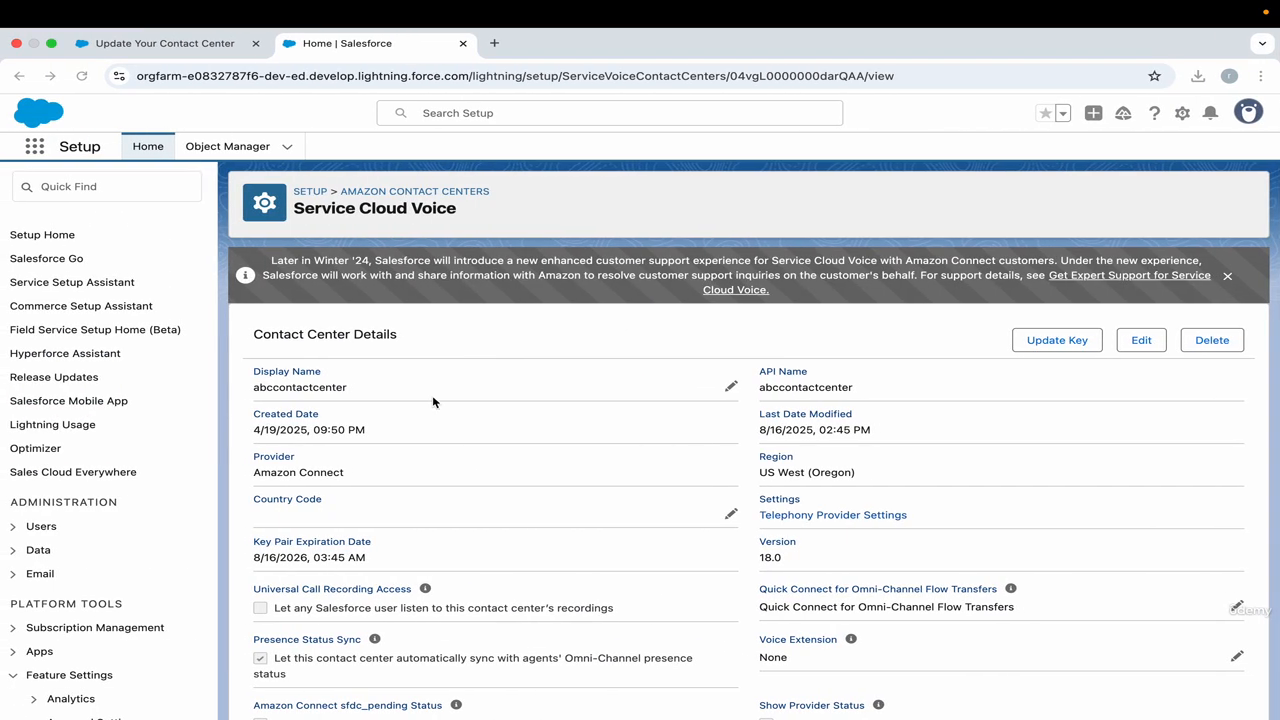